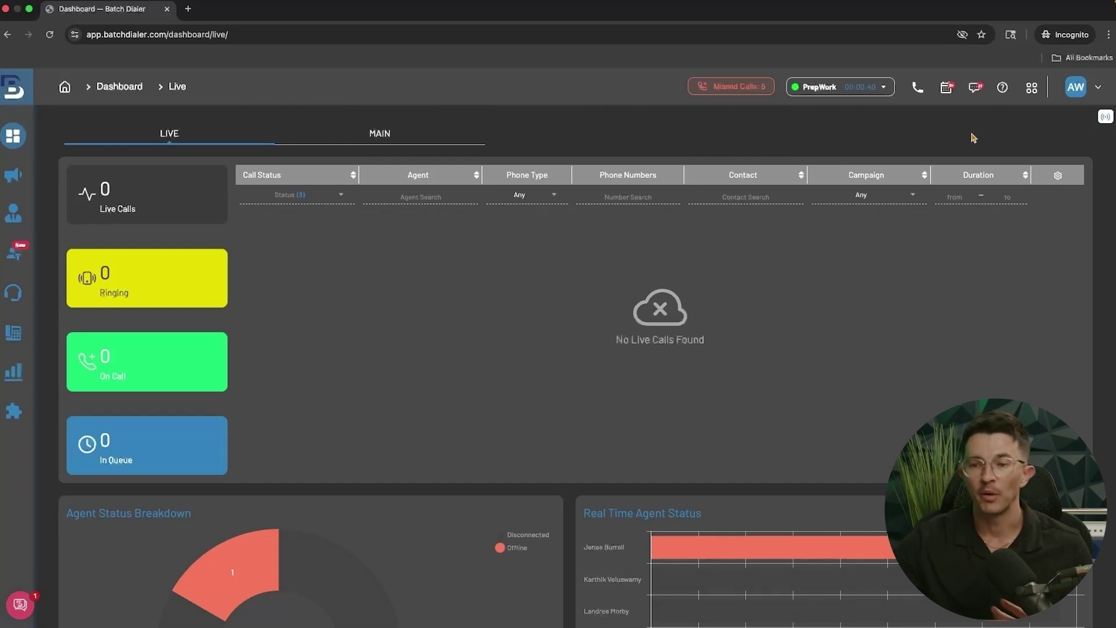
Go to Settings > Voicemail to view the saved boxes such as Voicemail 1 and VM Drop
{"action": "left_click", "coordinate": [1078, 88]}
{"action": "left_click", "coordinate": [1015, 182]}
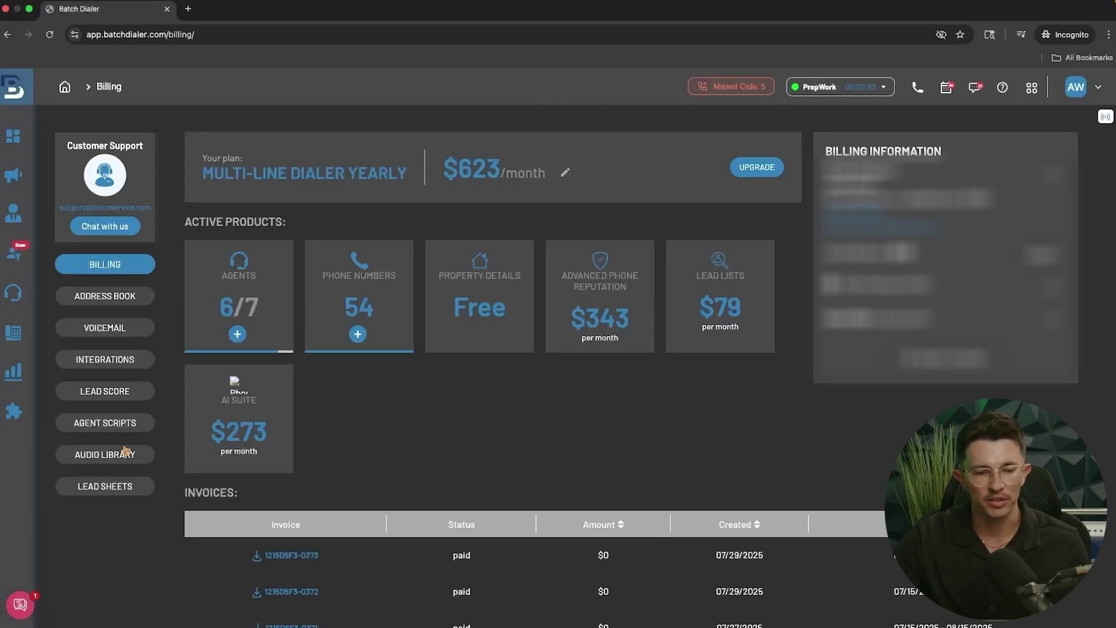
{"action": "left_click", "coordinate": [117, 329]}
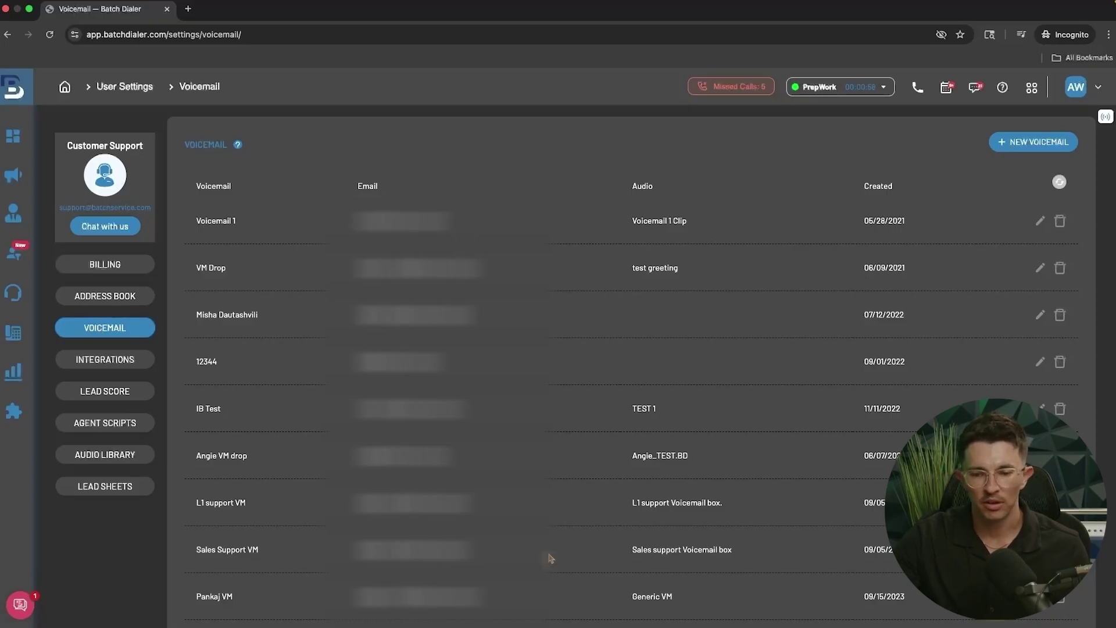
{"action": "scroll", "coordinate": [557, 564], "scroll_direction": "down", "scroll_amount": 3}
{"action": "scroll", "coordinate": [554, 560], "scroll_direction": "up", "scroll_amount": 3}
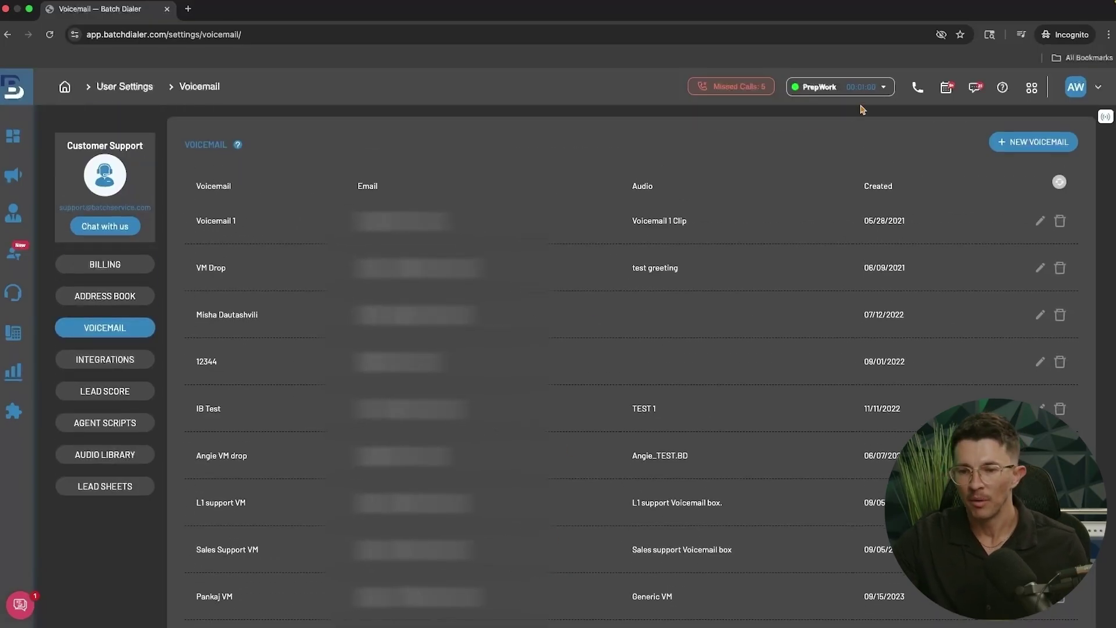
Create a new voicemail named 'Test Example' with the suggested delivery email
{"action": "left_click", "coordinate": [1019, 142]}
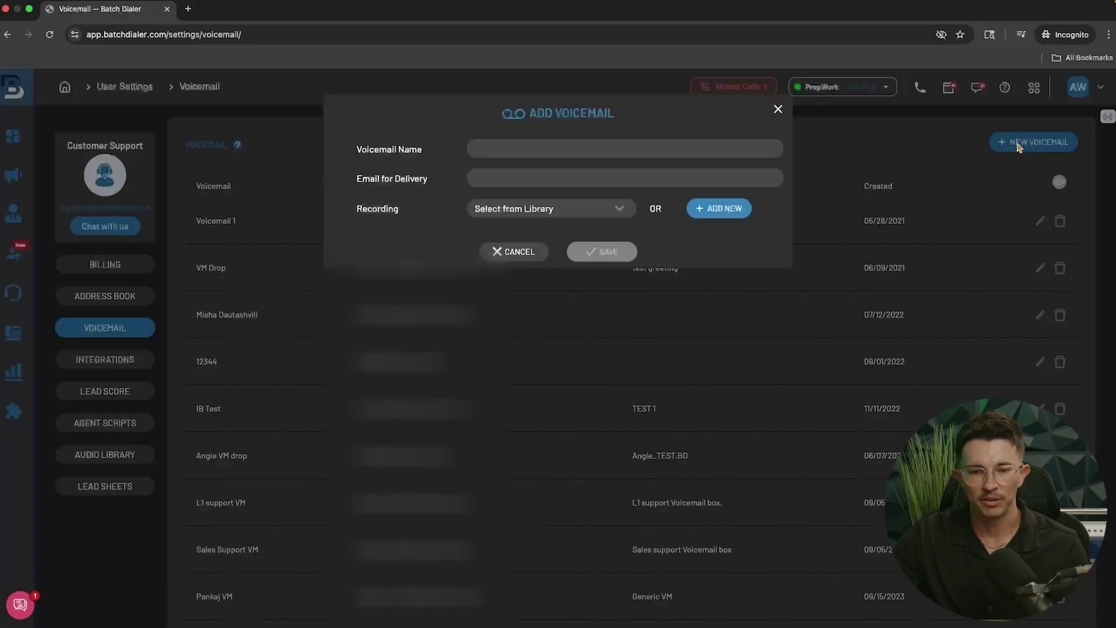
{"action": "left_click", "coordinate": [547, 150]}
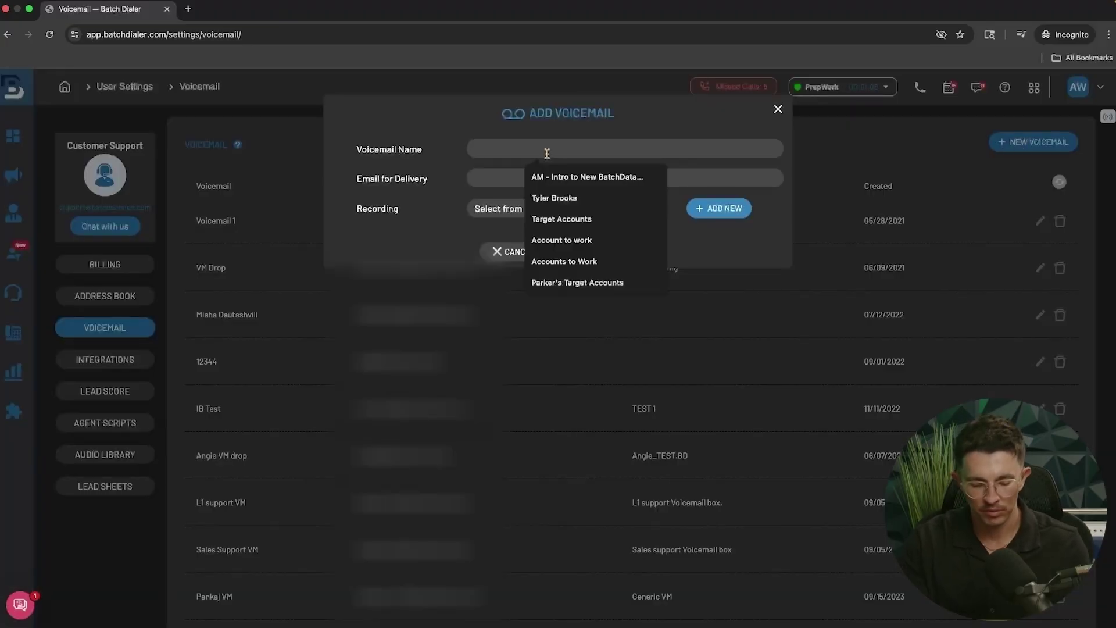
{"action": "type", "text": "Ter"}
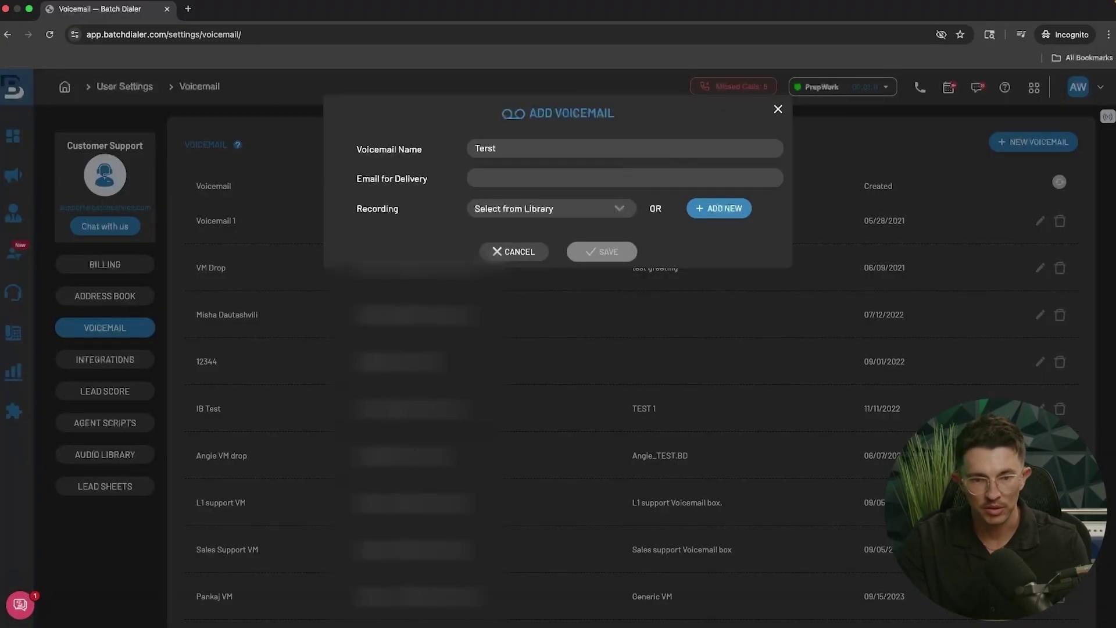
{"action": "key", "text": "BackSpace"}
{"action": "type", "text": "st Example"}
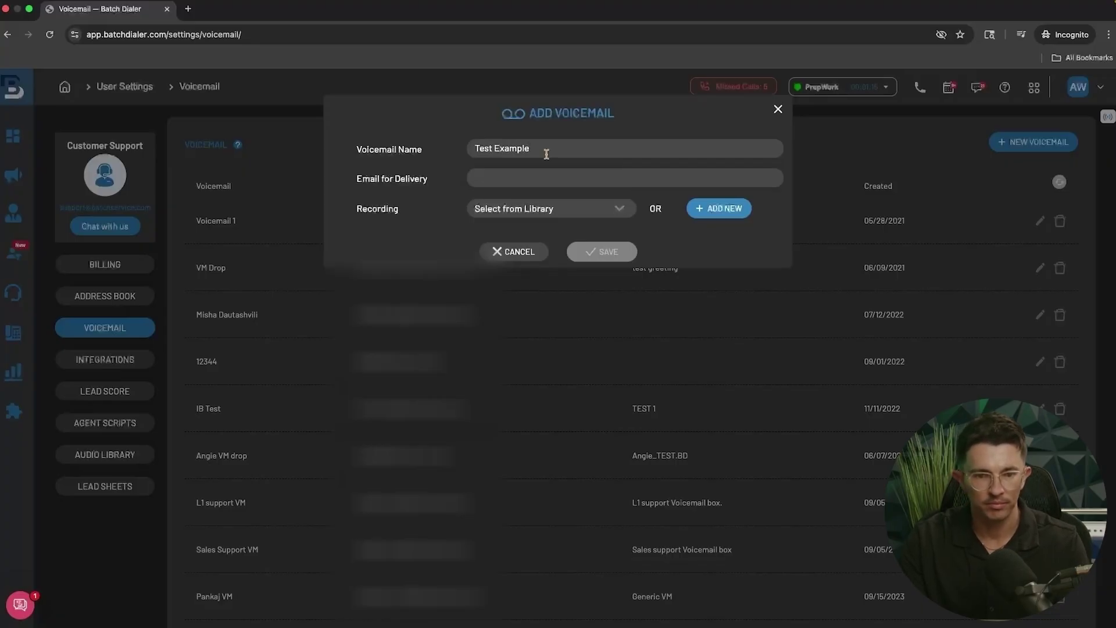
{"action": "left_click", "coordinate": [526, 180]}
{"action": "left_click", "coordinate": [557, 206]}
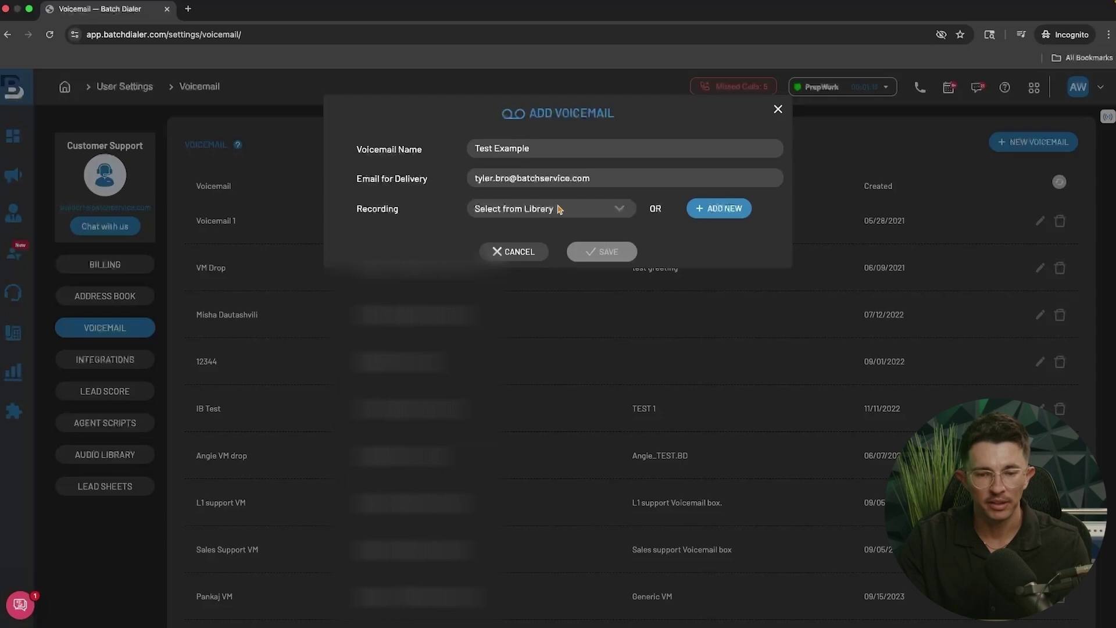
Check the recording library without choosing one, then start adding a new recording
{"action": "left_click", "coordinate": [620, 209]}
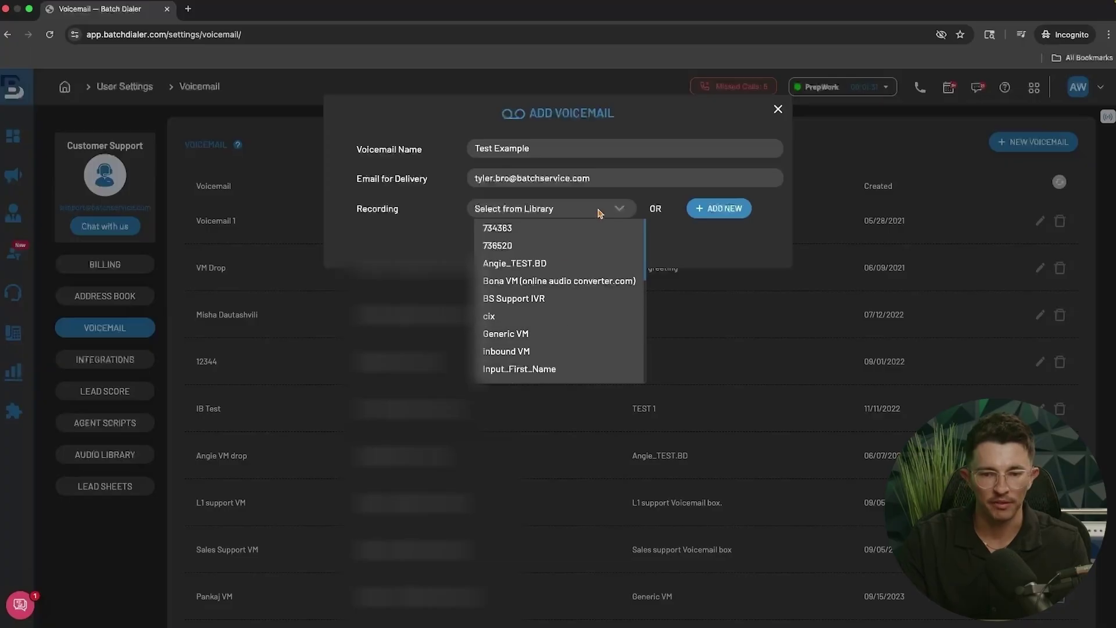
{"action": "left_click", "coordinate": [622, 210]}
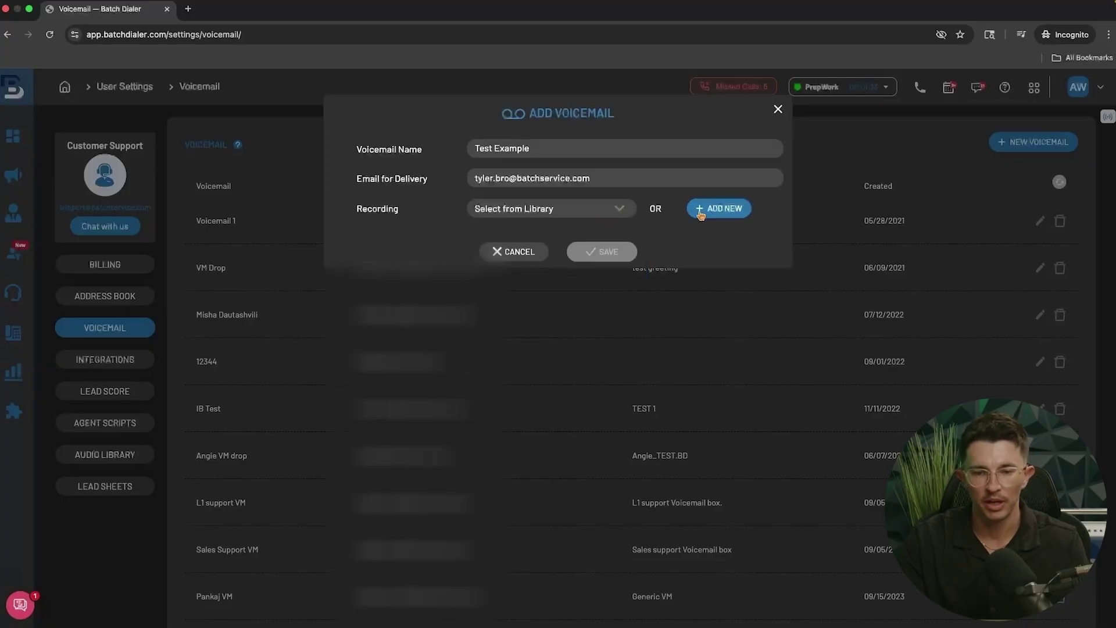
{"action": "left_click", "coordinate": [719, 208]}
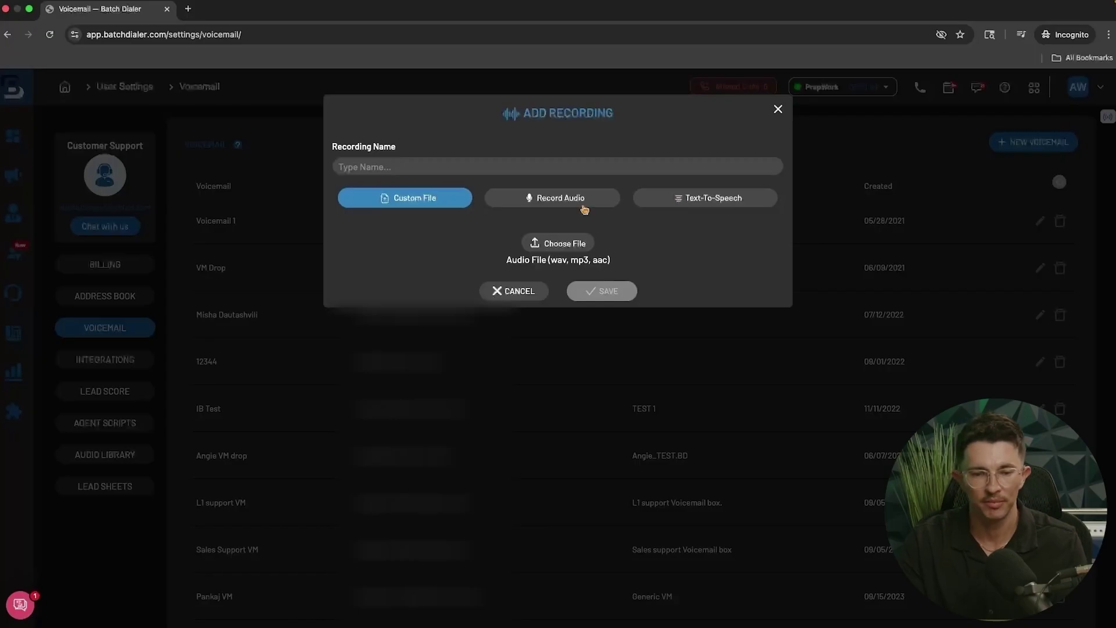
Record an audio clip named 'Test Example' and save it as the voicemail's recording
{"action": "left_click", "coordinate": [558, 202]}
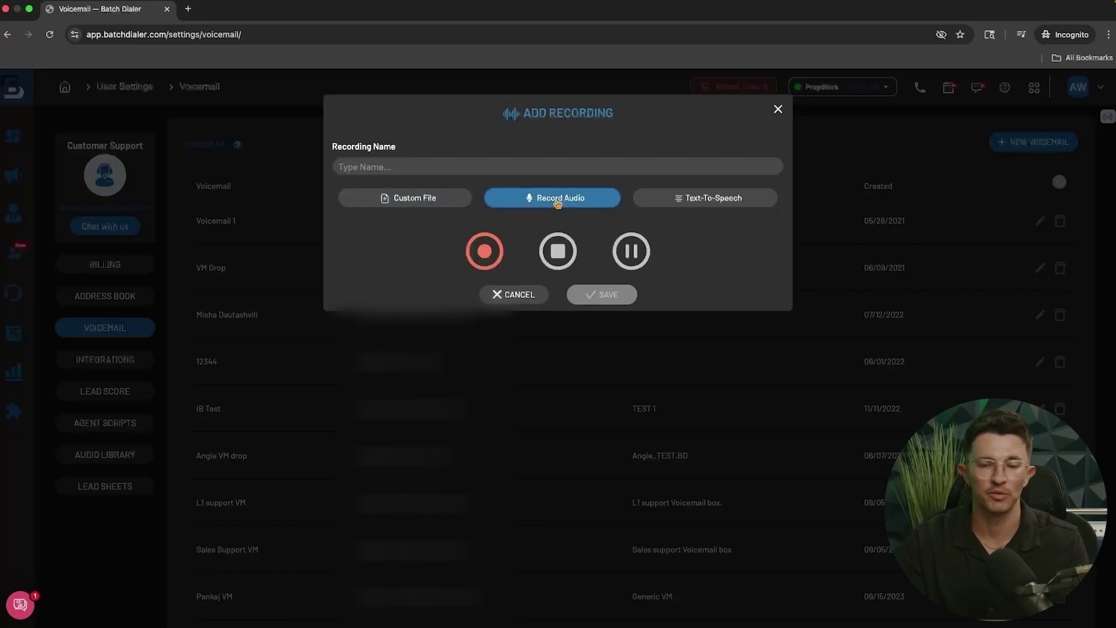
{"action": "left_click", "coordinate": [437, 166]}
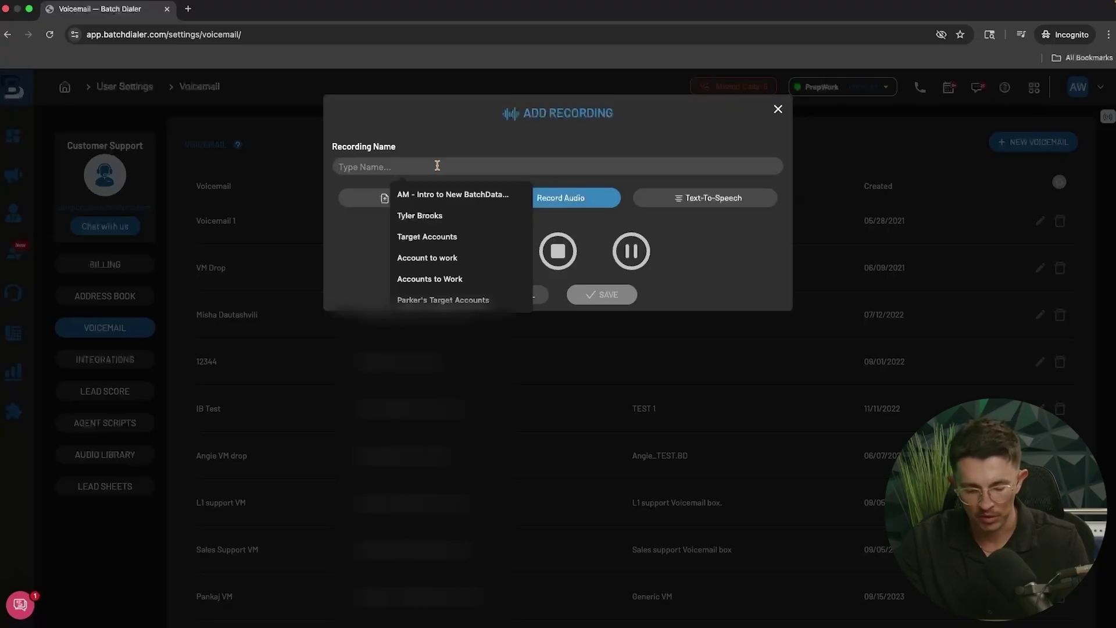
{"action": "type", "text": "Test Example"}
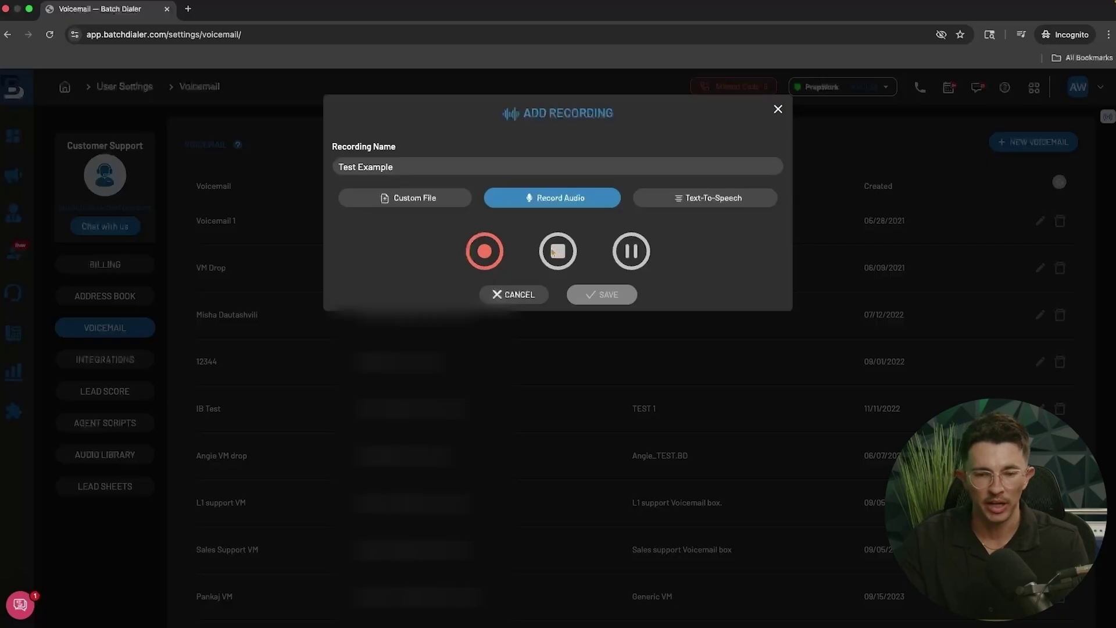
{"action": "left_click", "coordinate": [485, 254]}
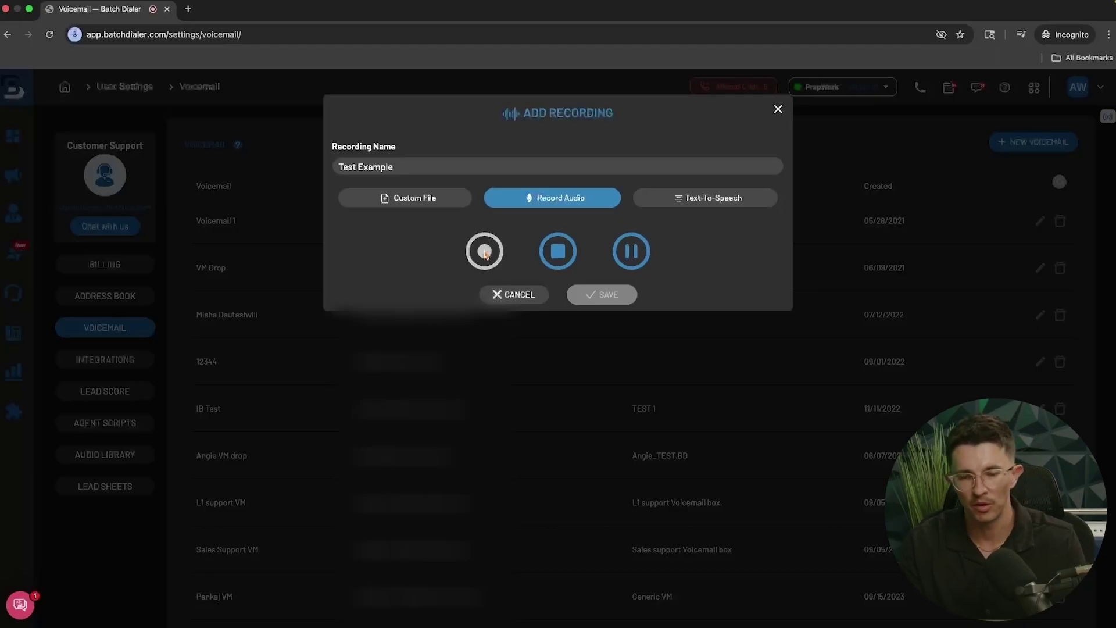
{"action": "left_click", "coordinate": [558, 252]}
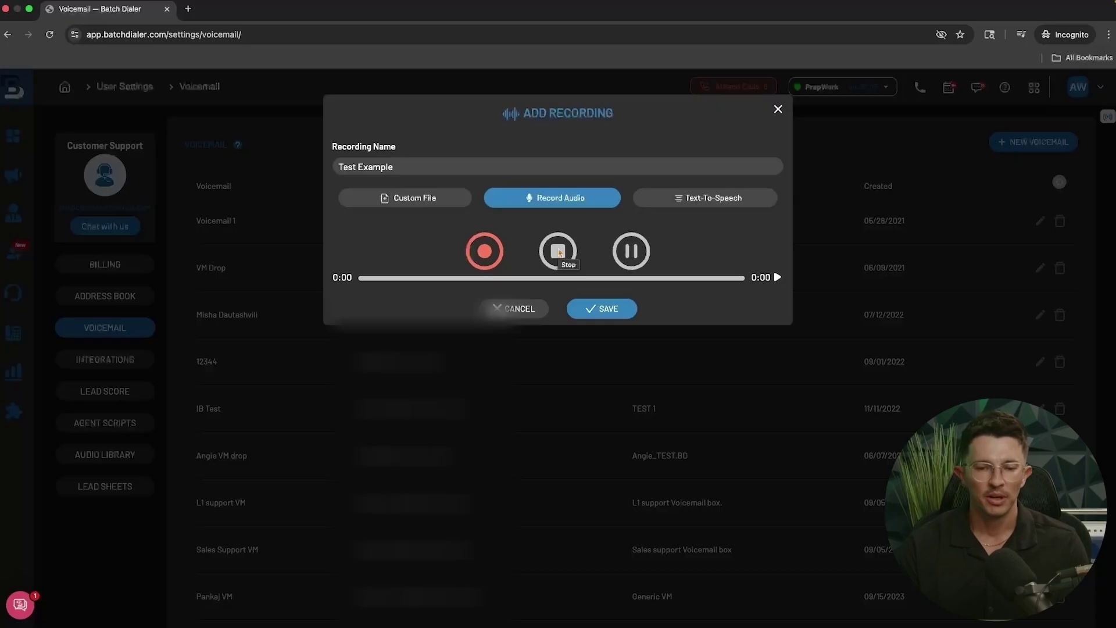
{"action": "left_click", "coordinate": [592, 309]}
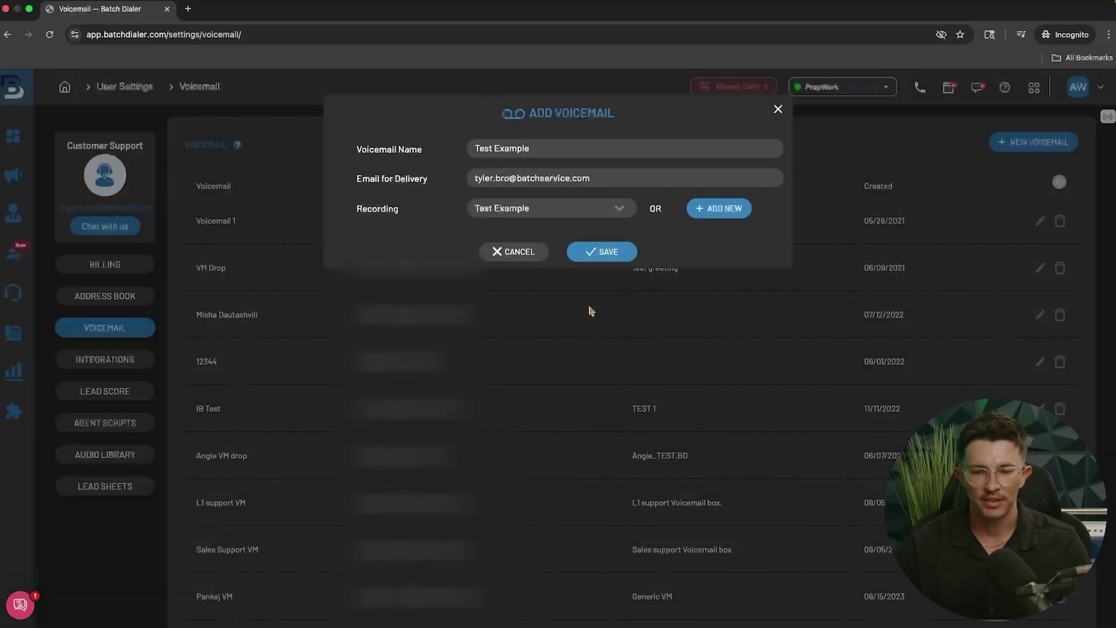
Save the Test Example voicemail and go to Phone System > Phone Numbers
{"action": "left_click", "coordinate": [589, 254]}
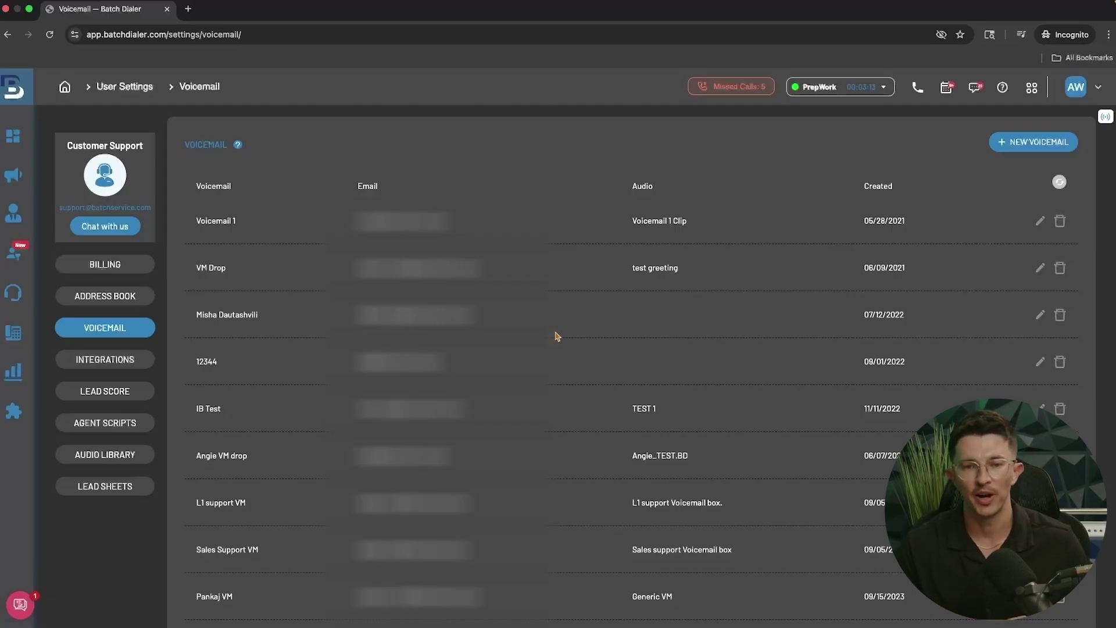
{"action": "mouse_move", "coordinate": [51, 282]}
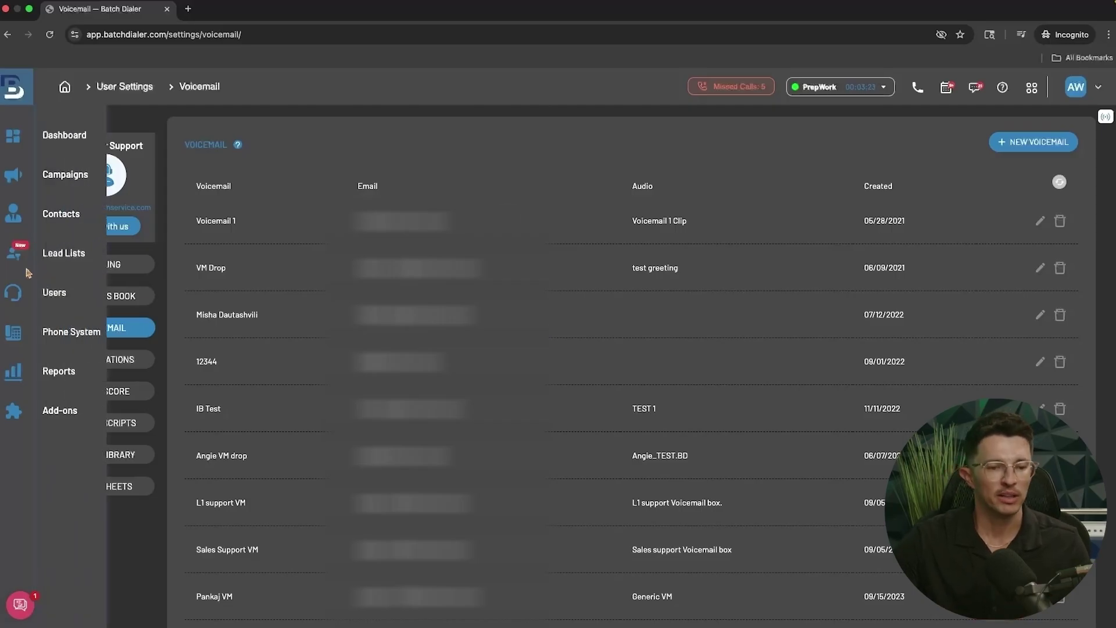
{"action": "left_click", "coordinate": [52, 327]}
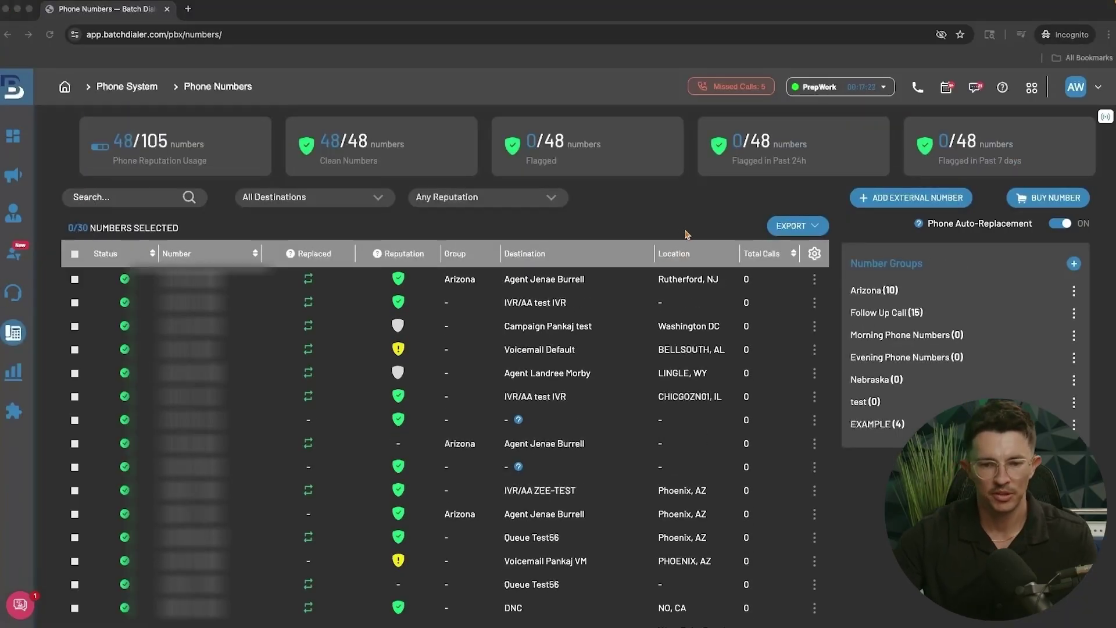
Search for new local numbers in California with area code 310
{"action": "left_click", "coordinate": [1052, 203]}
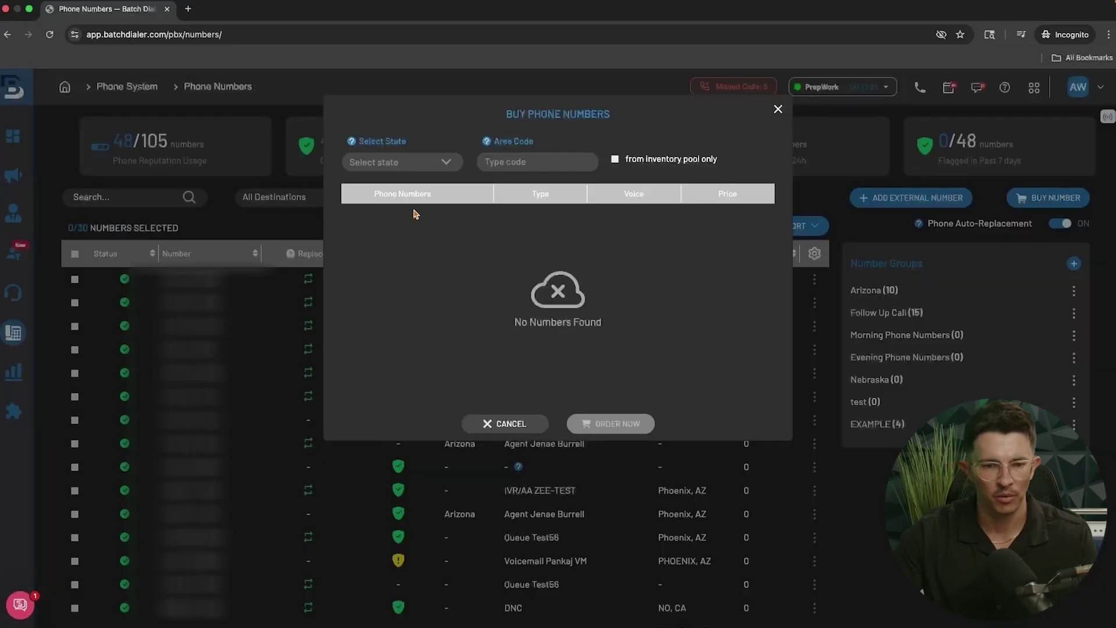
{"action": "left_click", "coordinate": [422, 165]}
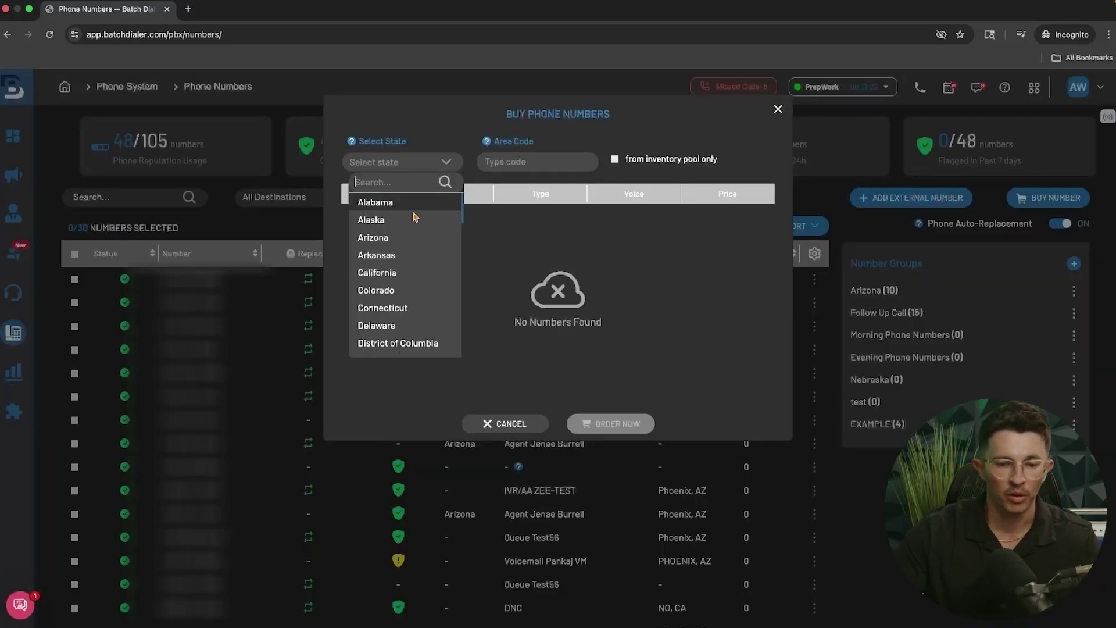
{"action": "left_click", "coordinate": [383, 273]}
{"action": "left_click", "coordinate": [552, 162]}
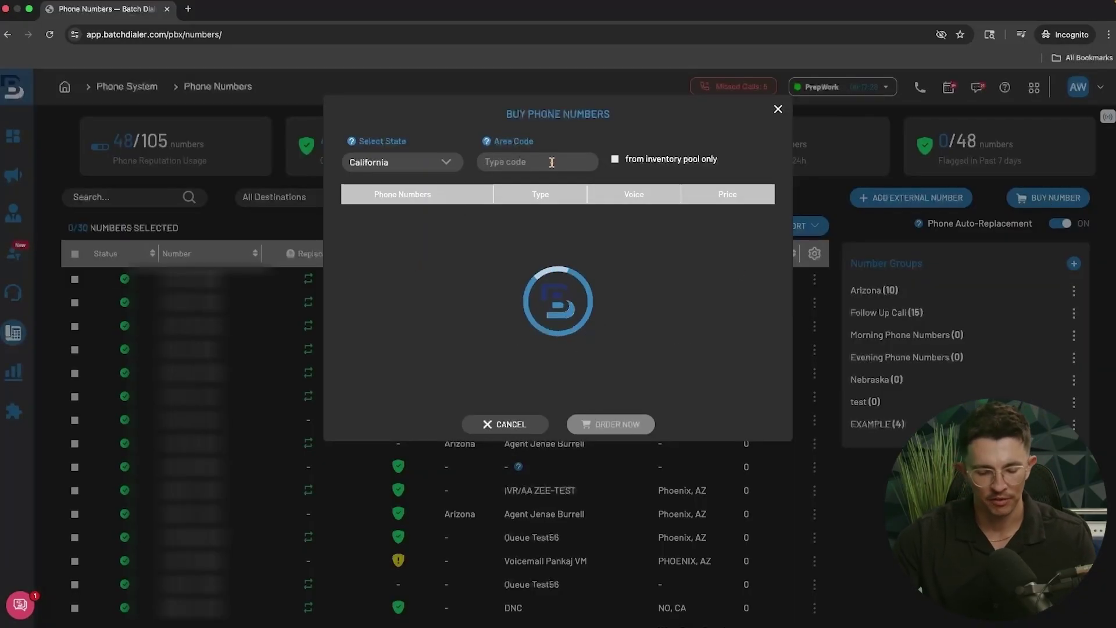
{"action": "type", "text": "310"}
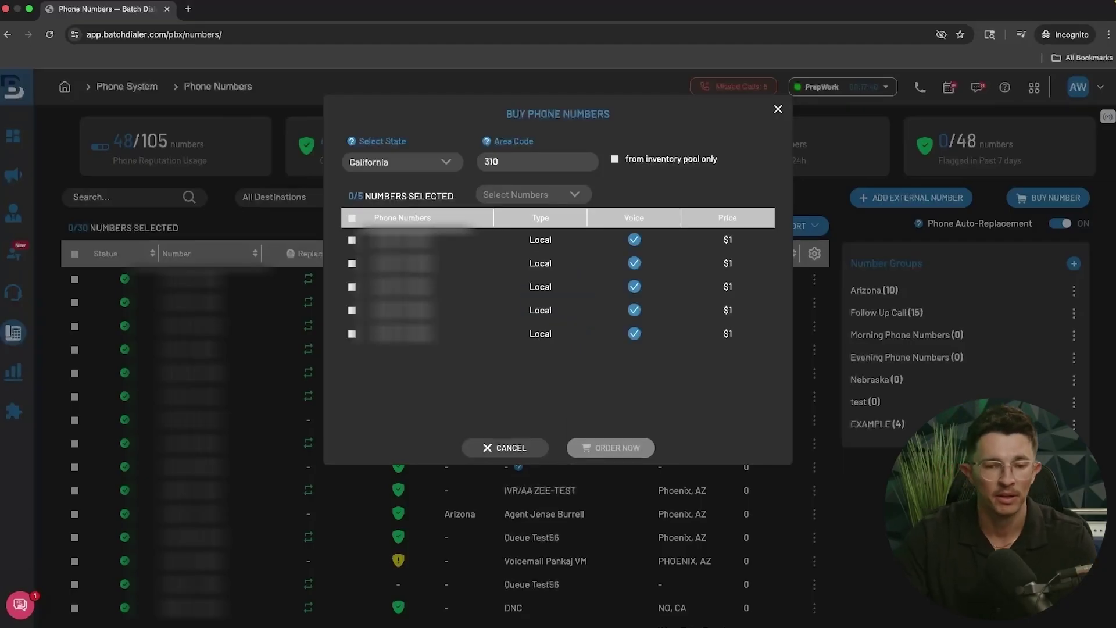
Order all five numbers routed to Voicemail Test Example, accepting terms, for $5
{"action": "left_click", "coordinate": [353, 219]}
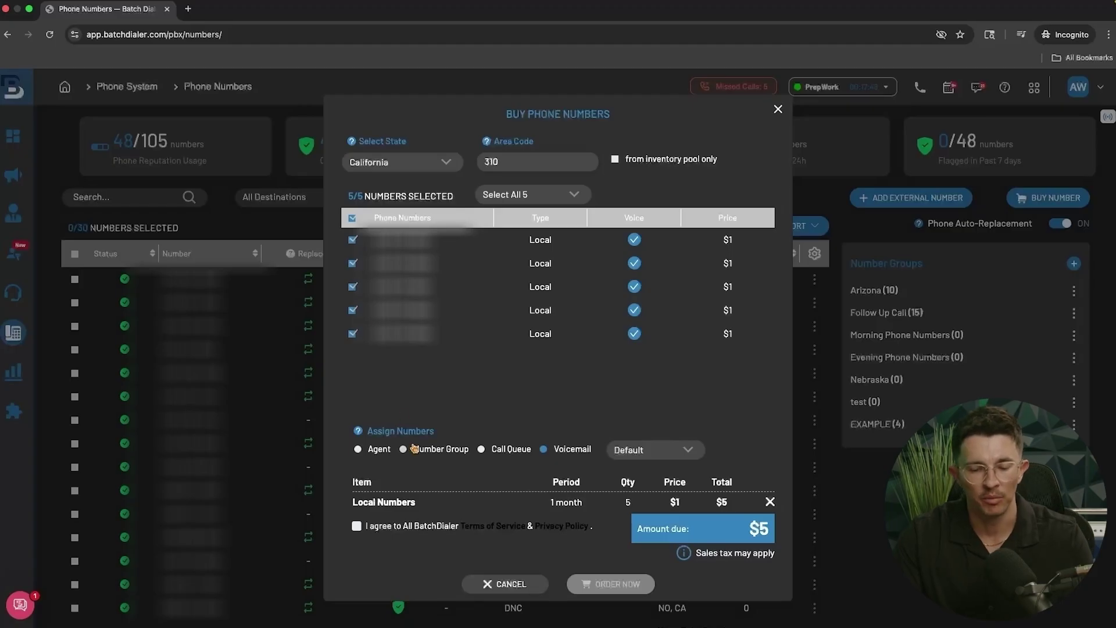
{"action": "left_click", "coordinate": [630, 453]}
{"action": "scroll", "coordinate": [644, 418], "scroll_direction": "down", "scroll_amount": 3}
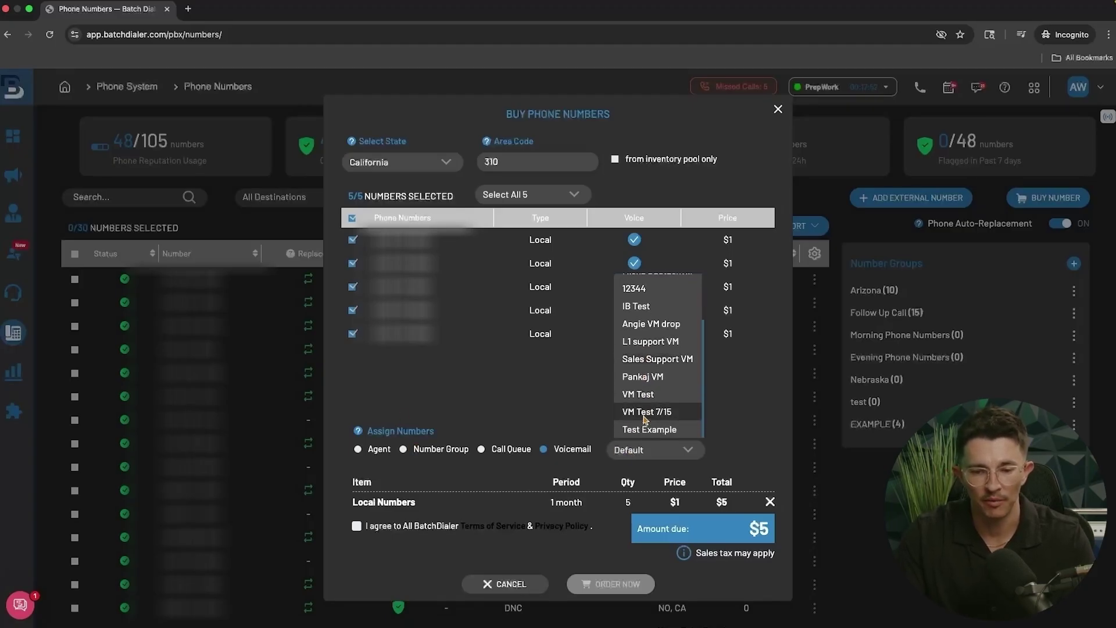
{"action": "left_click", "coordinate": [647, 432]}
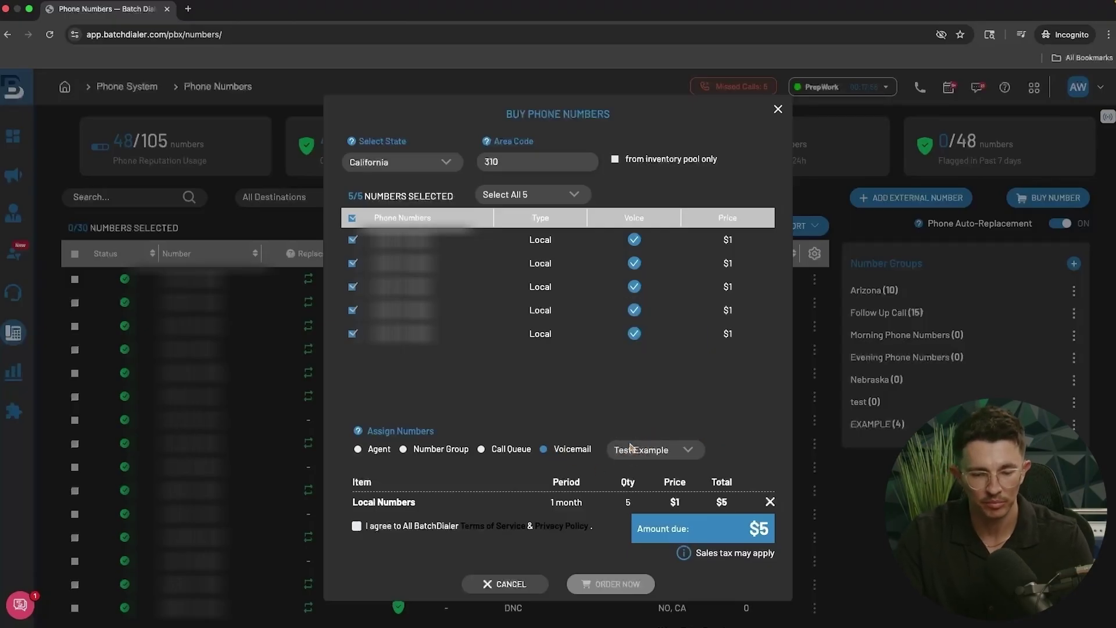
{"action": "left_click", "coordinate": [356, 527]}
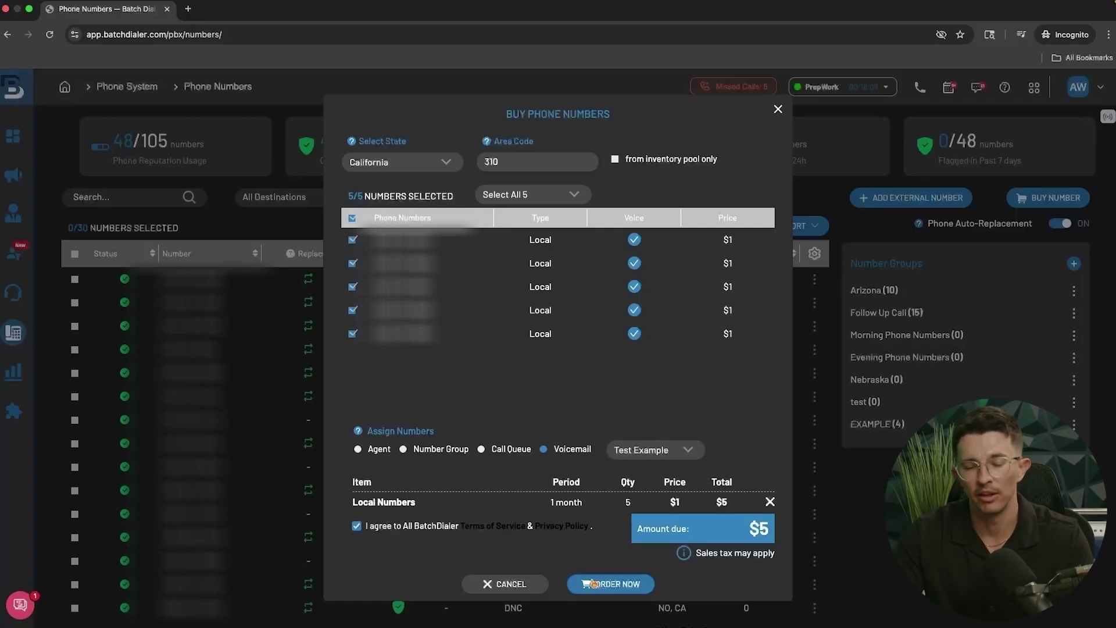
{"action": "left_click", "coordinate": [594, 583]}
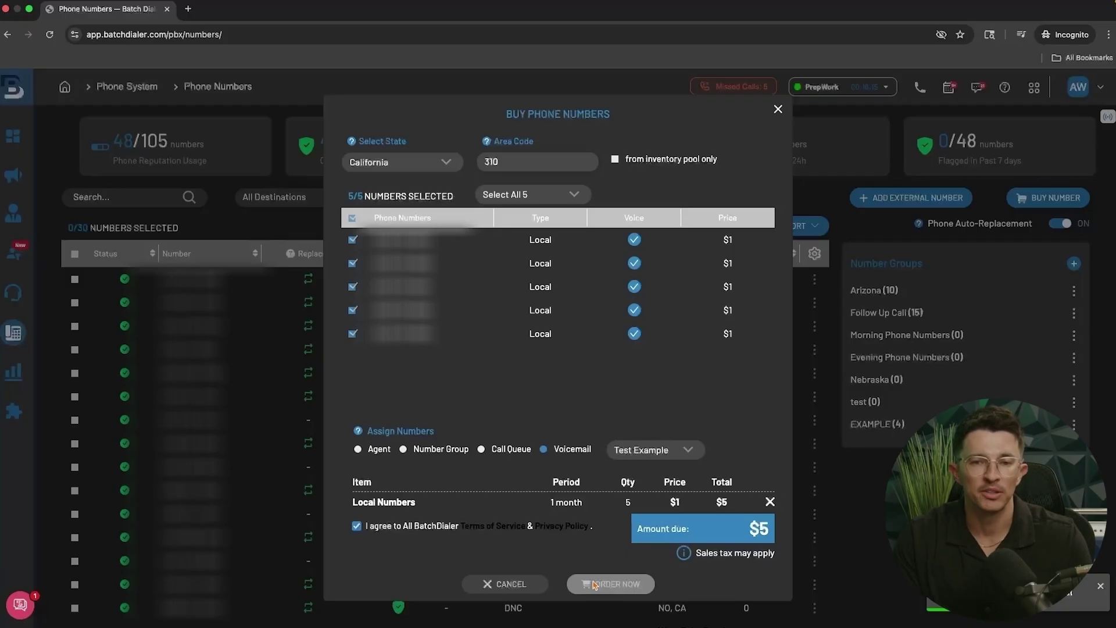
{"action": "left_click", "coordinate": [778, 109]}
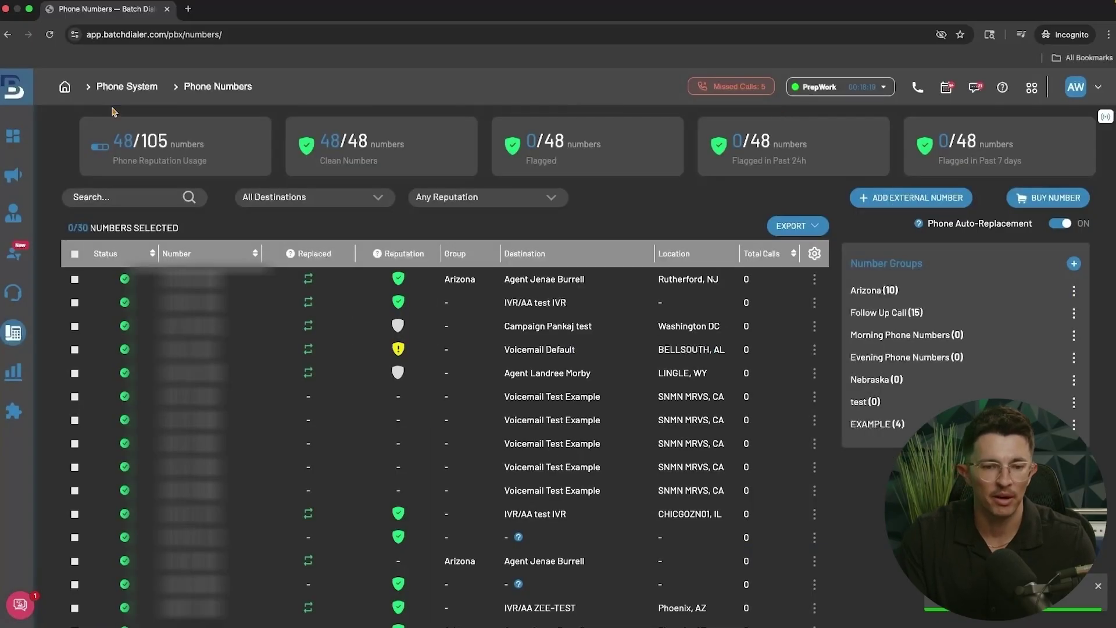
Reload, filter numbers by 310, and apply Monitor Reputation to all five
{"action": "left_click", "coordinate": [50, 35]}
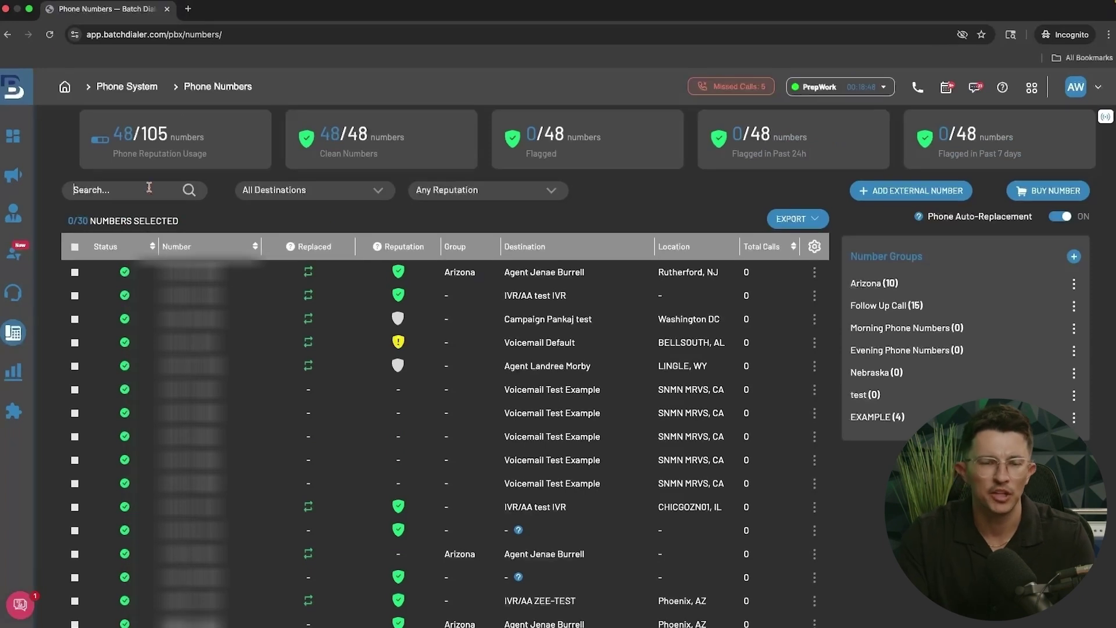
{"action": "left_click", "coordinate": [148, 190]}
{"action": "type", "text": "310"}
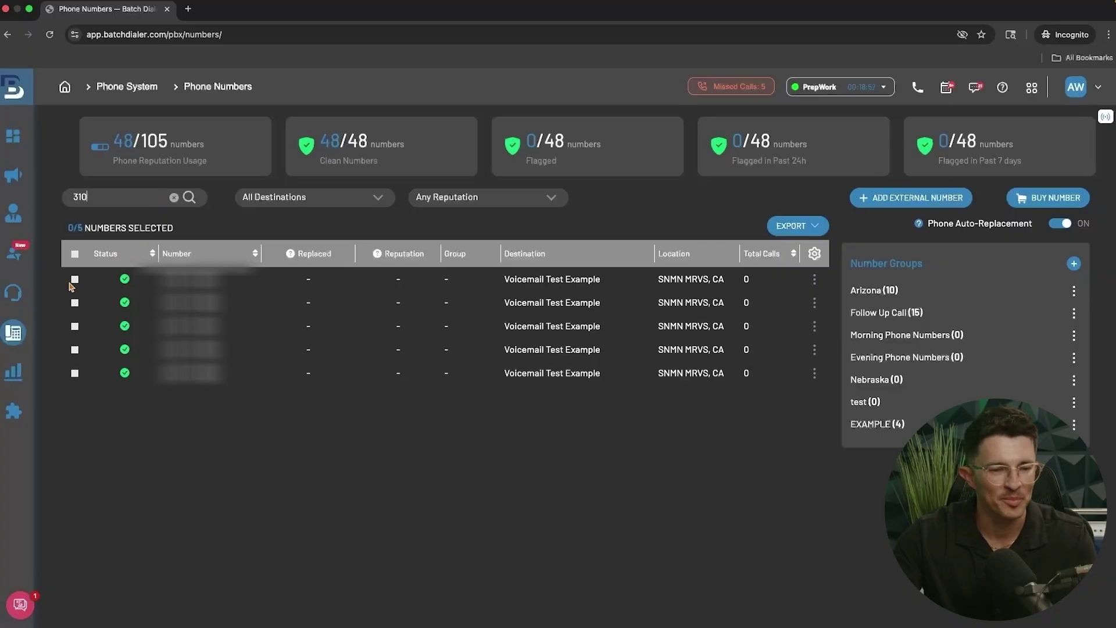
{"action": "left_click", "coordinate": [75, 255]}
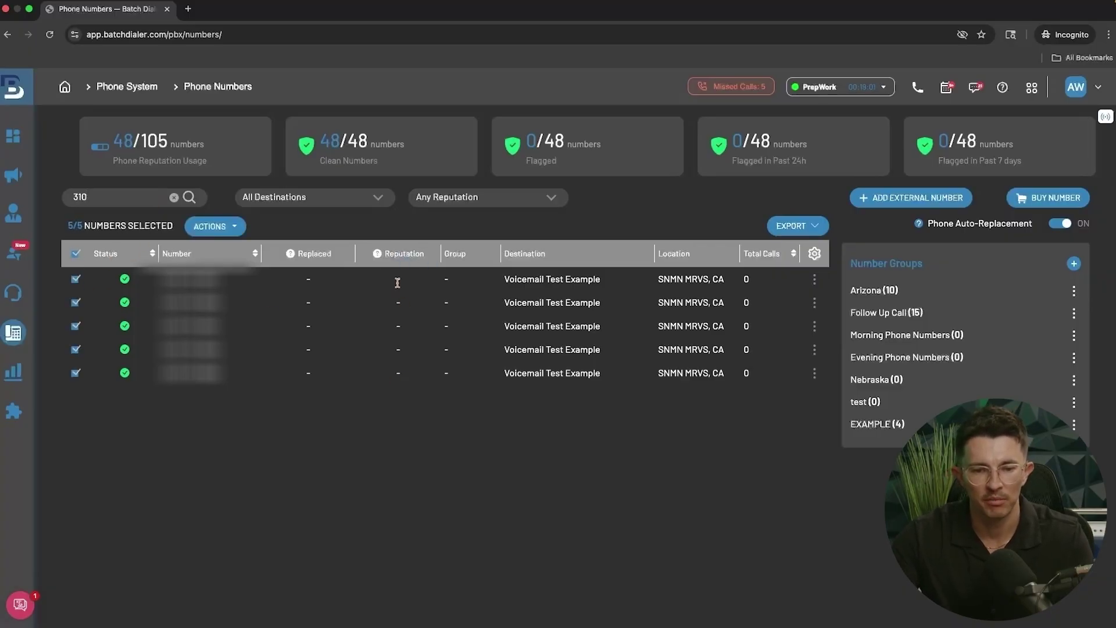
{"action": "left_click", "coordinate": [224, 235]}
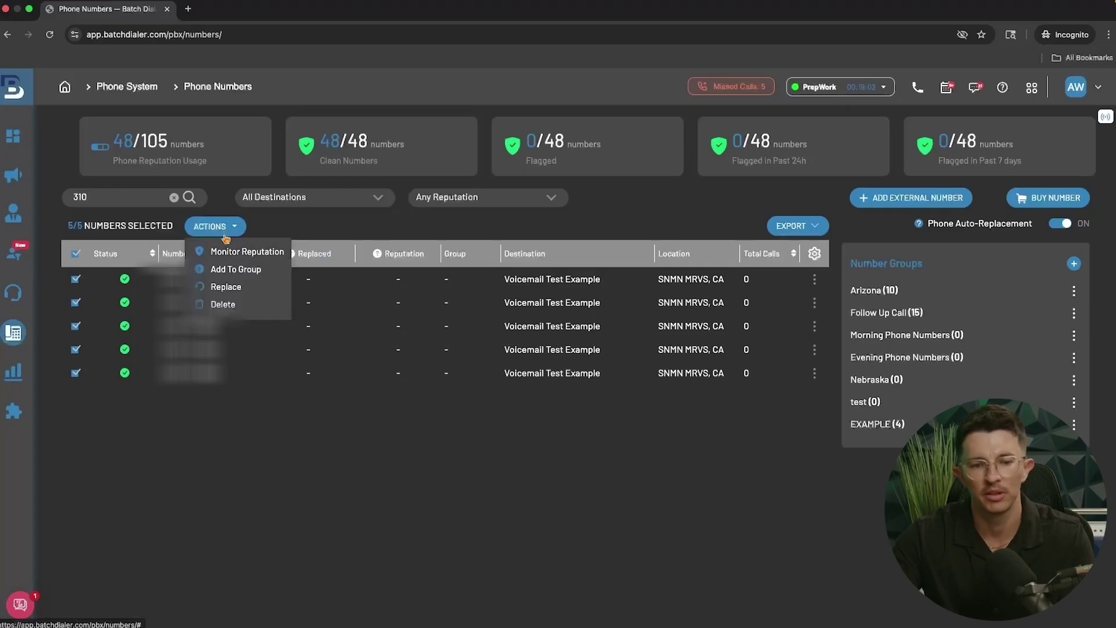
{"action": "left_click", "coordinate": [249, 253]}
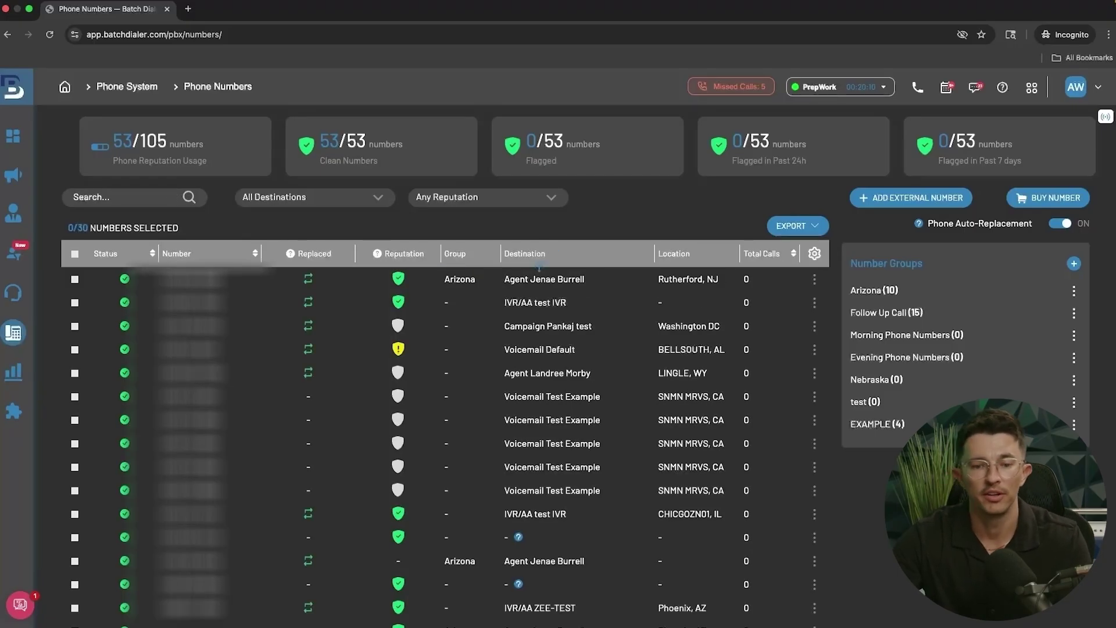
{"action": "mouse_move", "coordinate": [402, 281]}
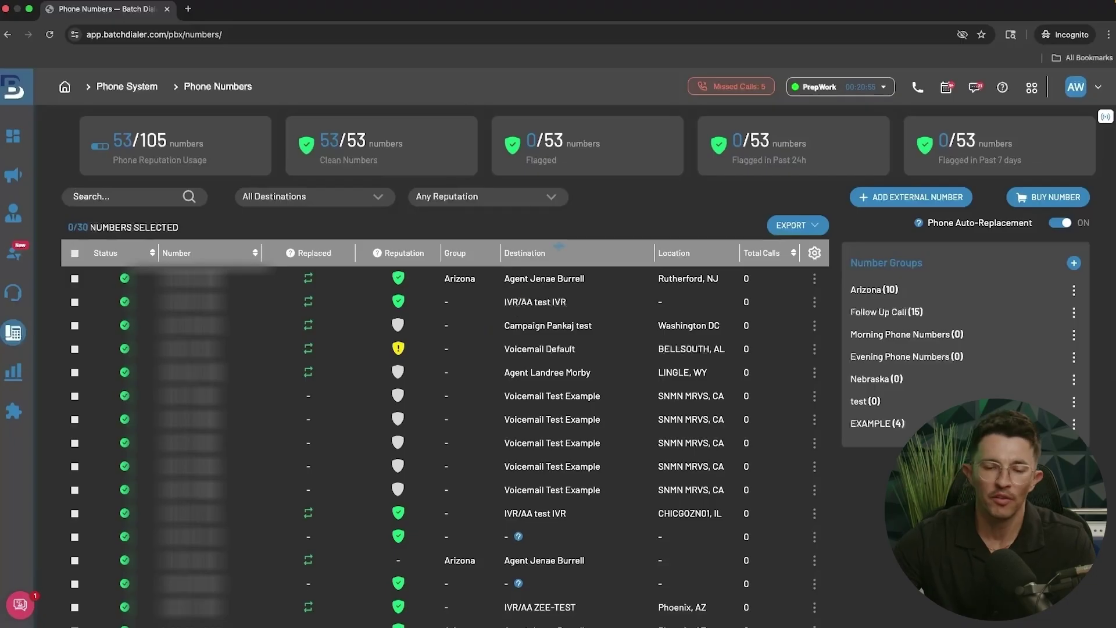
{"action": "left_click", "coordinate": [73, 197]}
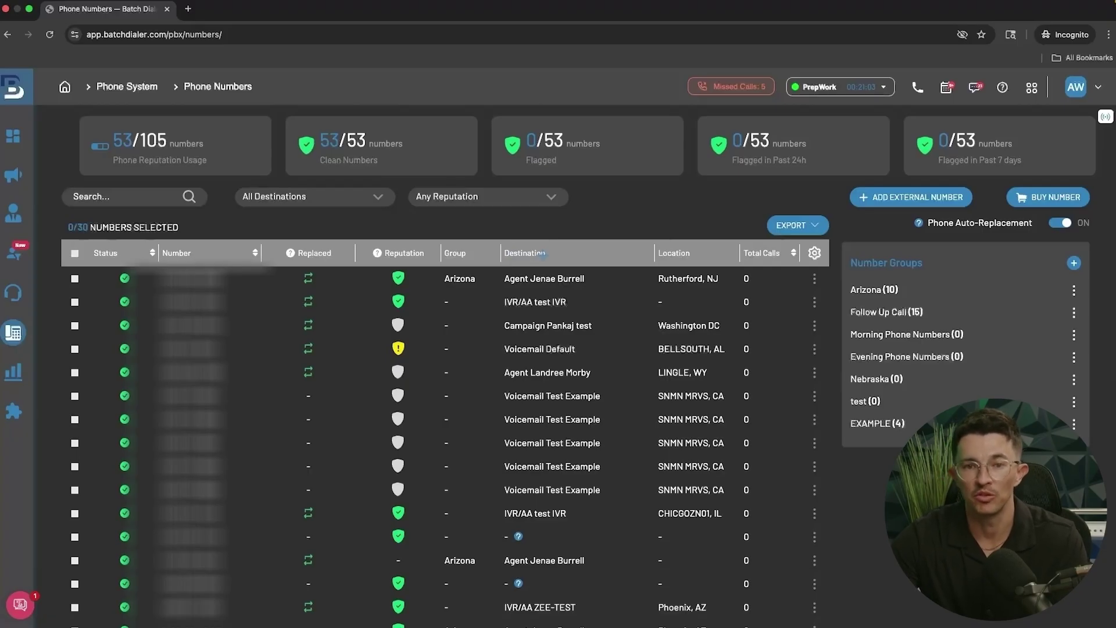
{"action": "double_click", "coordinate": [538, 253]}
{"action": "scroll", "coordinate": [639, 267], "scroll_direction": "down", "scroll_amount": 1}
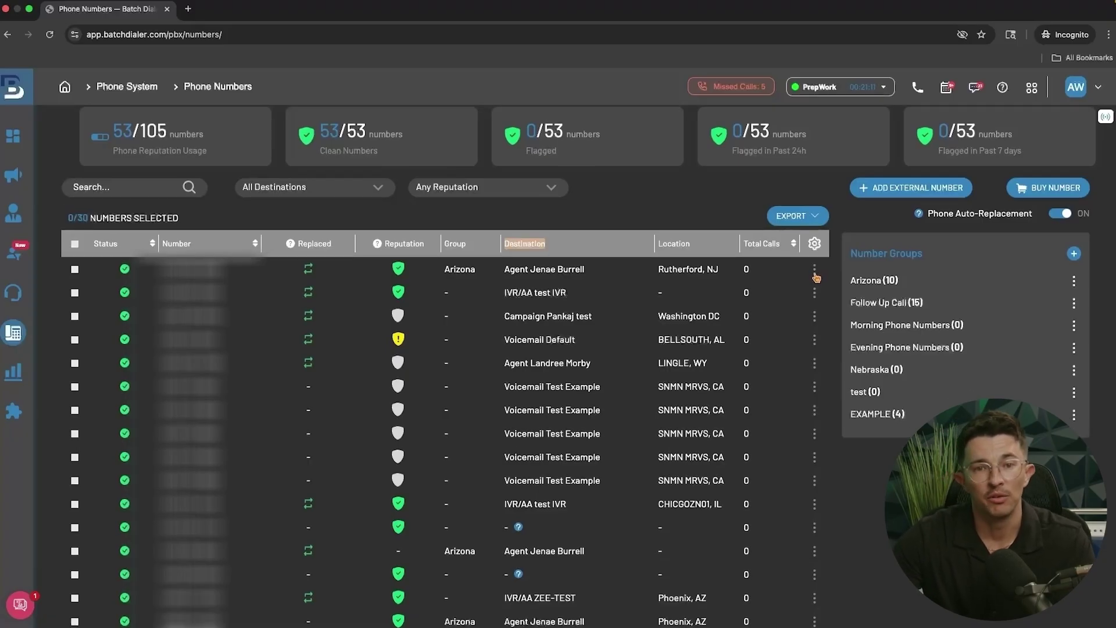
{"action": "left_click", "coordinate": [816, 277]}
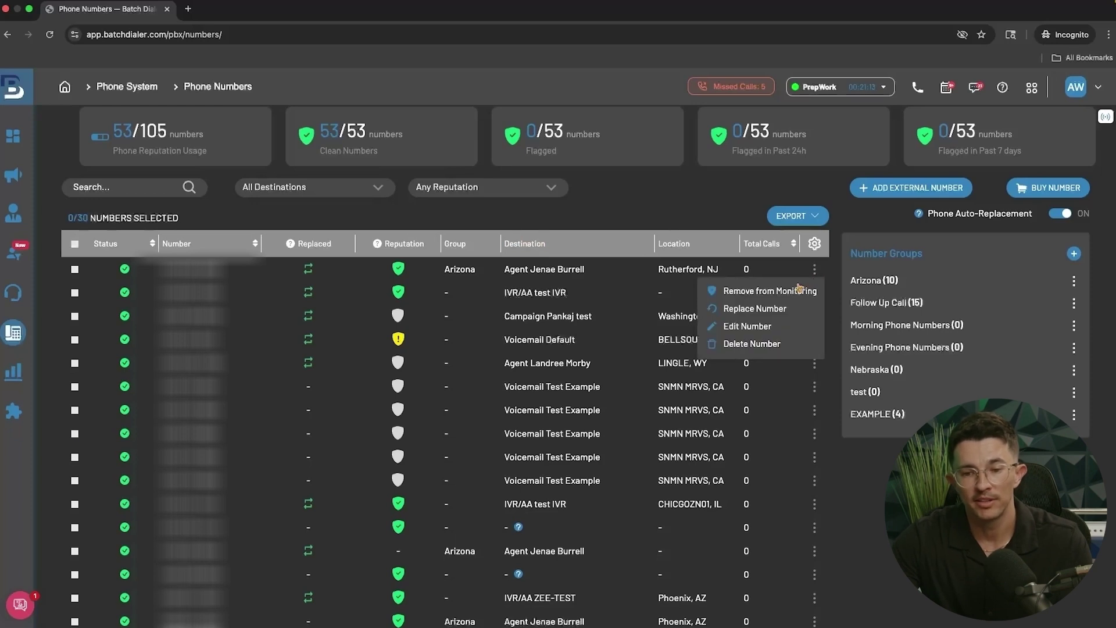
{"action": "left_click", "coordinate": [747, 326]}
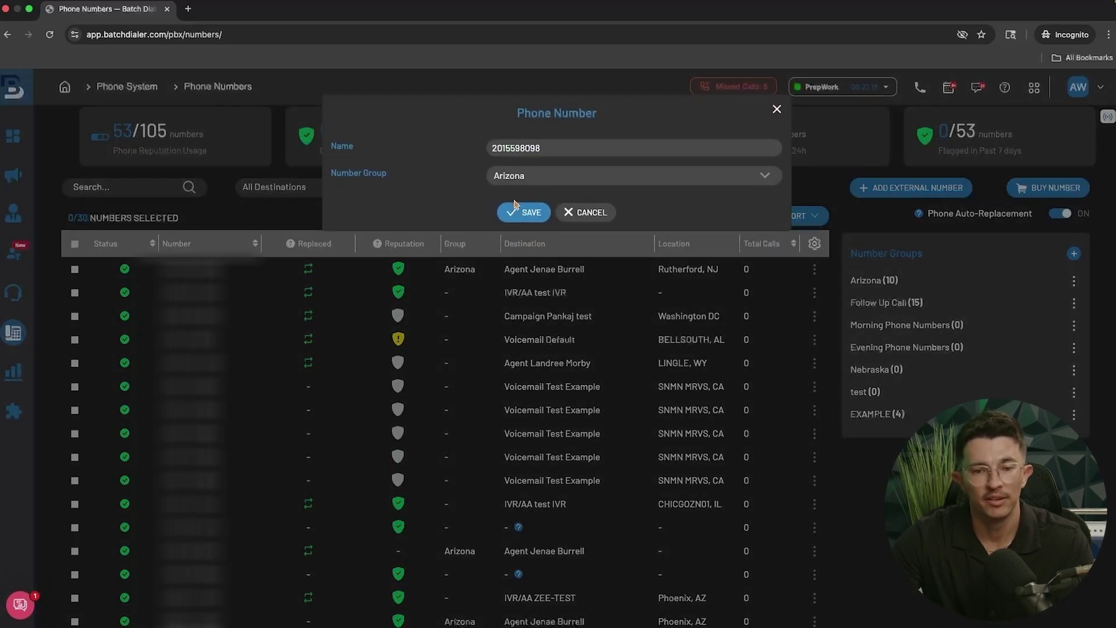
{"action": "left_click", "coordinate": [573, 214]}
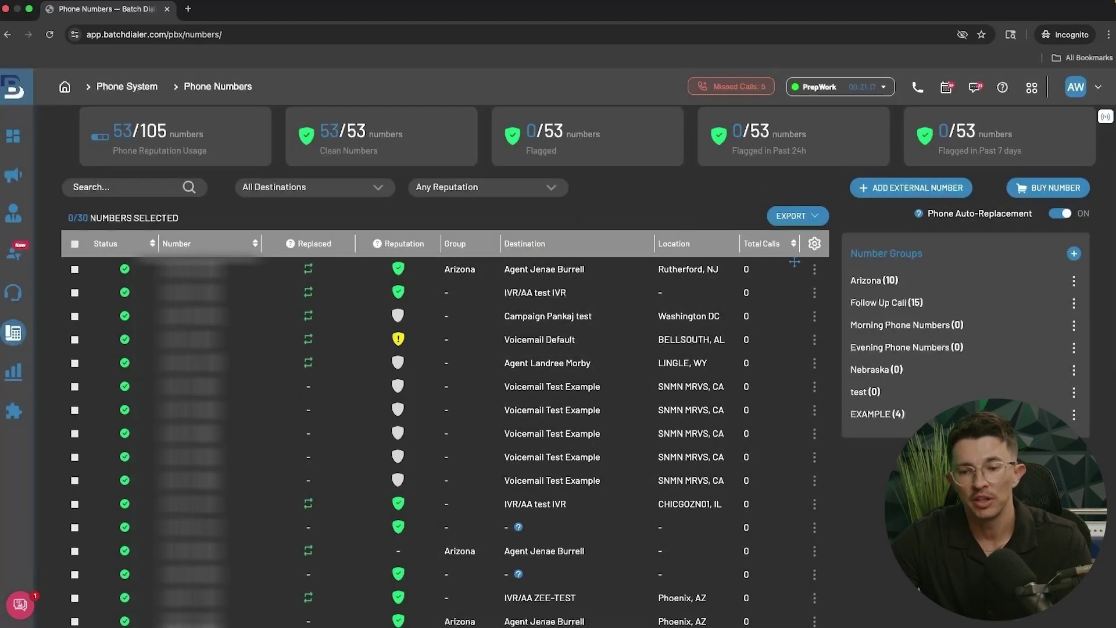
{"action": "left_click", "coordinate": [1074, 282]}
{"action": "left_click", "coordinate": [1021, 301]}
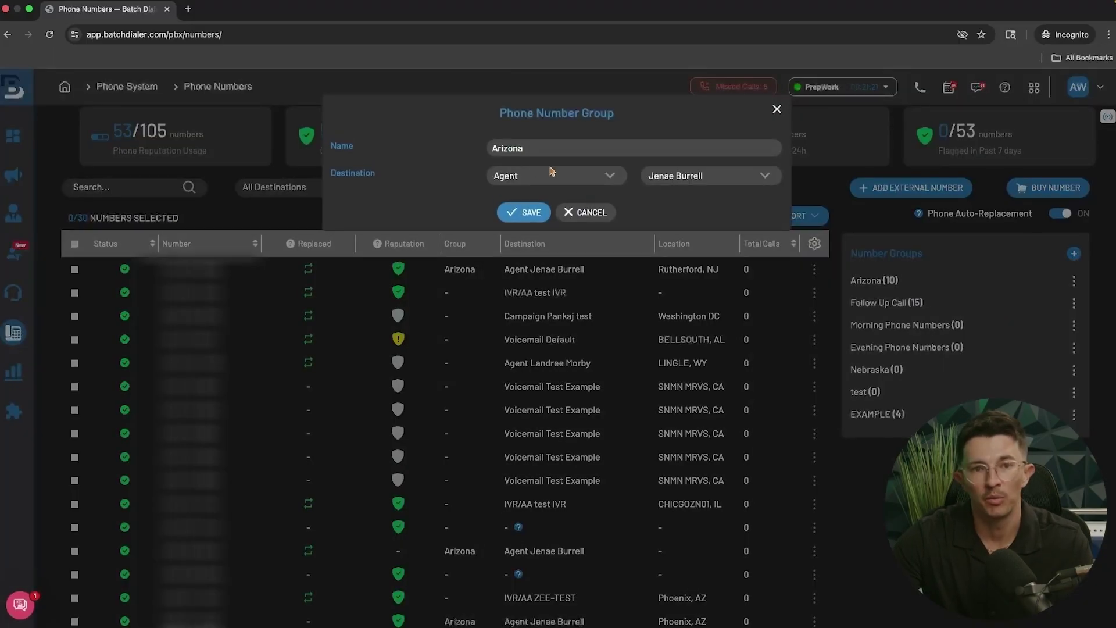
{"action": "left_click", "coordinate": [776, 110]}
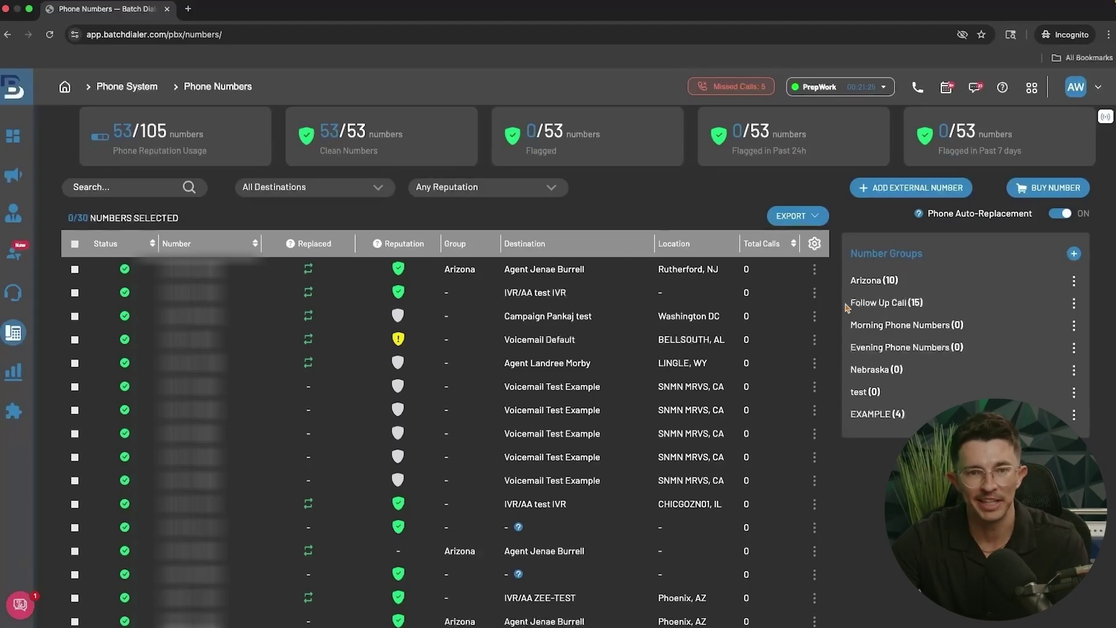
{"action": "scroll", "coordinate": [846, 307], "scroll_direction": "down", "scroll_amount": 1}
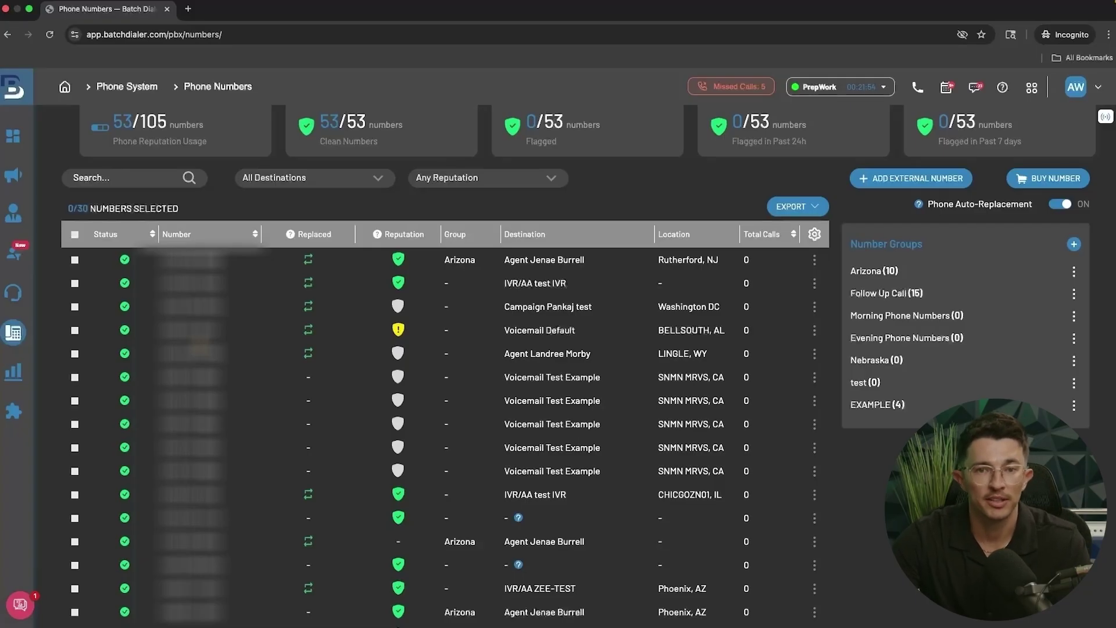
{"action": "mouse_move", "coordinate": [46, 259]}
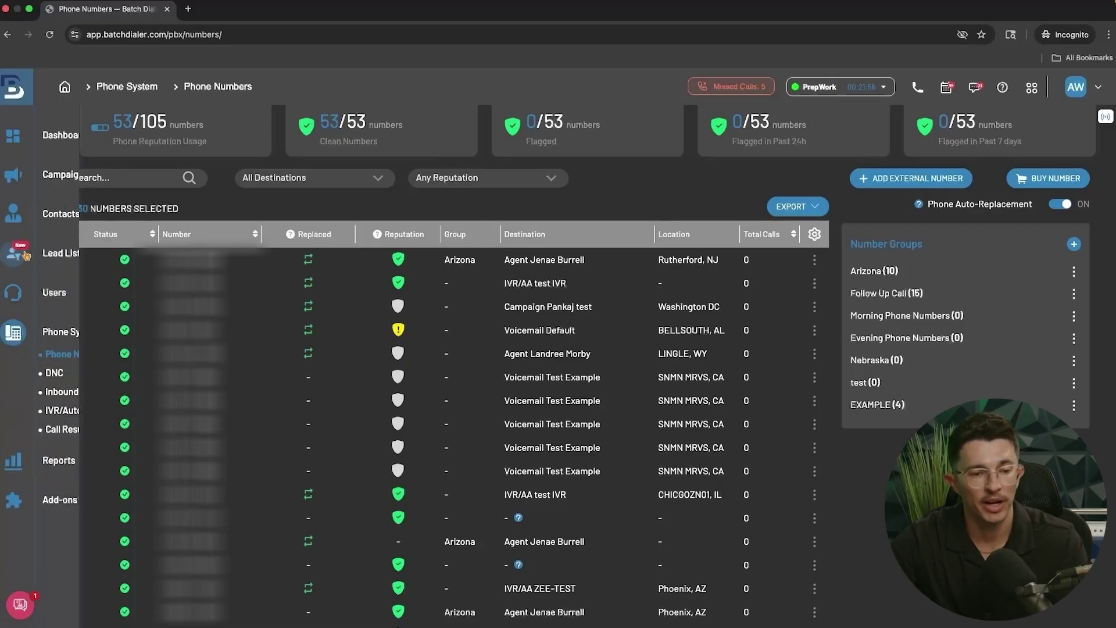
Start a lead list located in Phoenix, Maricopa County, AZ
{"action": "left_click", "coordinate": [46, 257]}
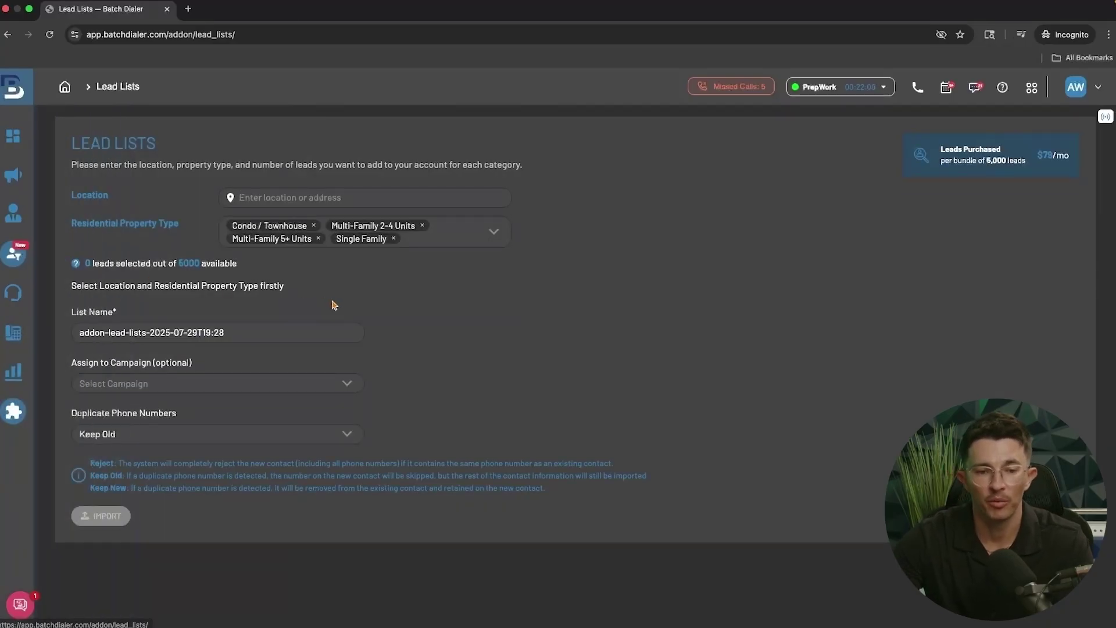
{"action": "left_click", "coordinate": [316, 200]}
{"action": "type", "text": "Phoenix"}
{"action": "left_click", "coordinate": [323, 220]}
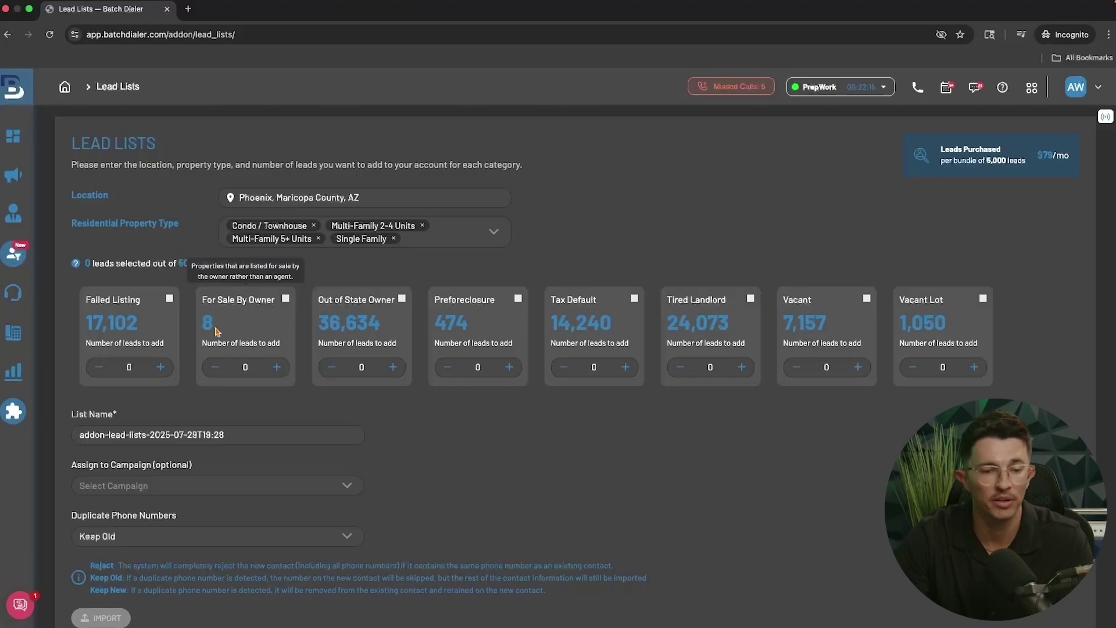
Request 1 For Sale By Owner lead and include all Out of State Owner leads
{"action": "left_click", "coordinate": [255, 369]}
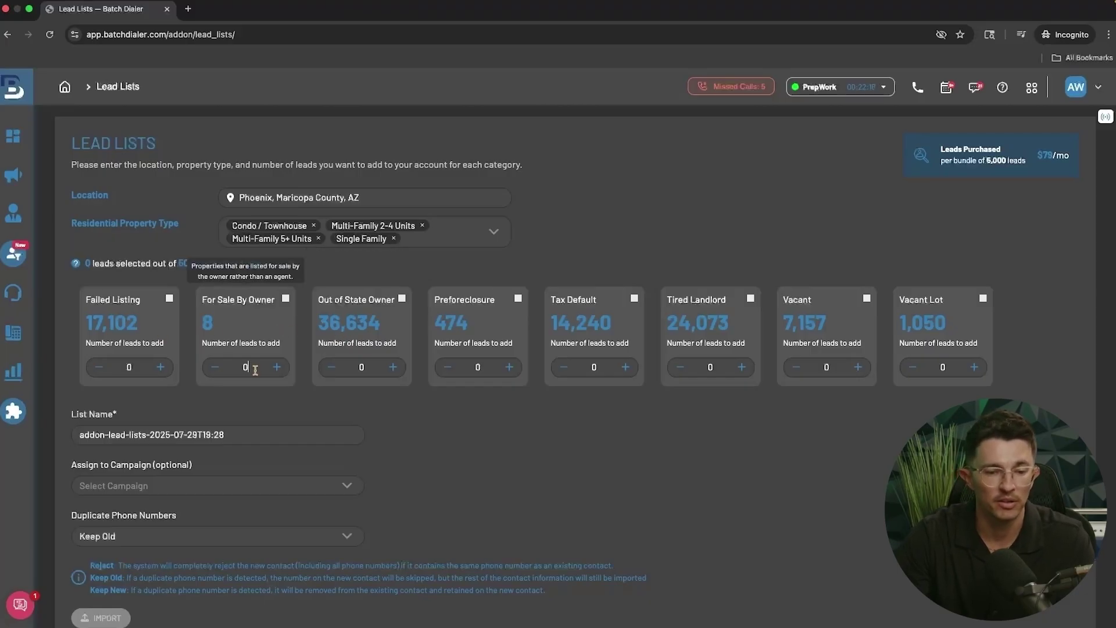
{"action": "type", "text": "1"}
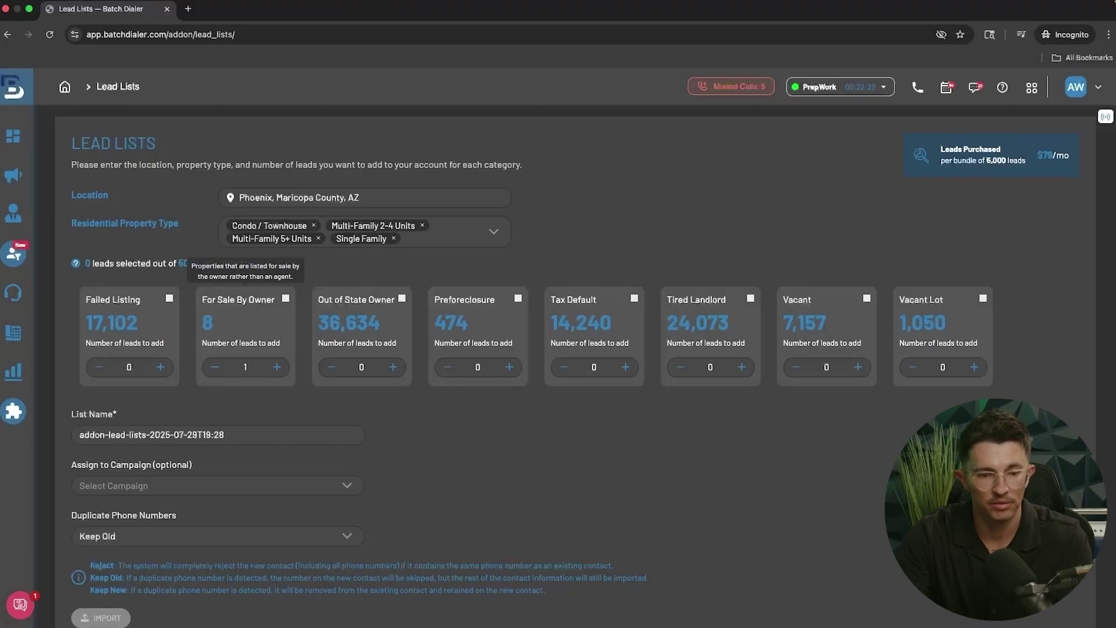
{"action": "left_click", "coordinate": [402, 298]}
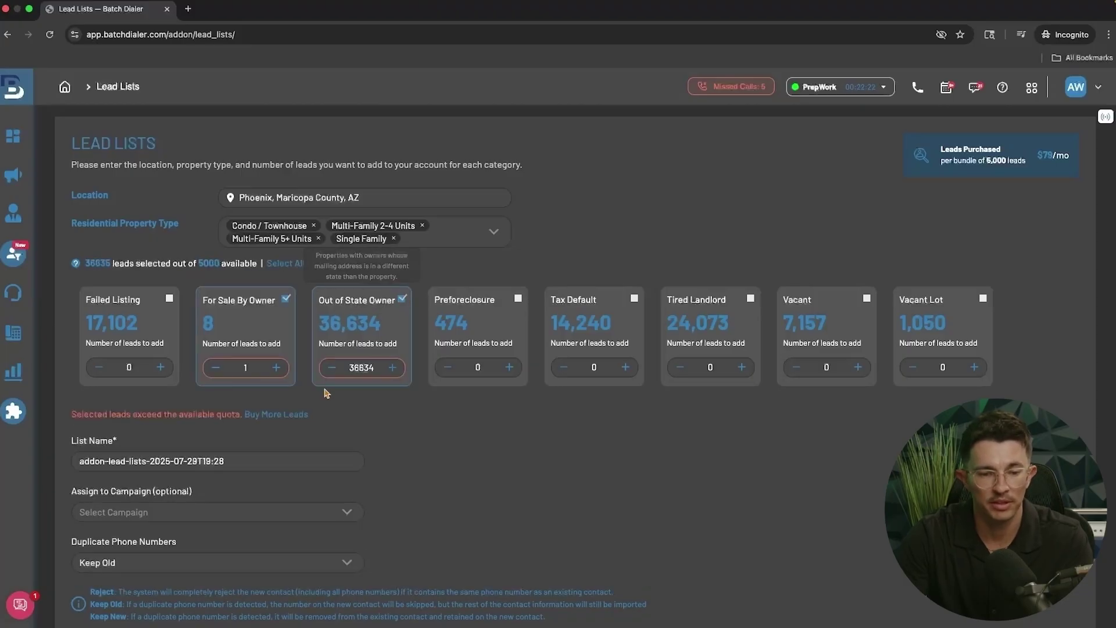
{"action": "scroll", "coordinate": [424, 421], "scroll_direction": "down", "scroll_amount": 2}
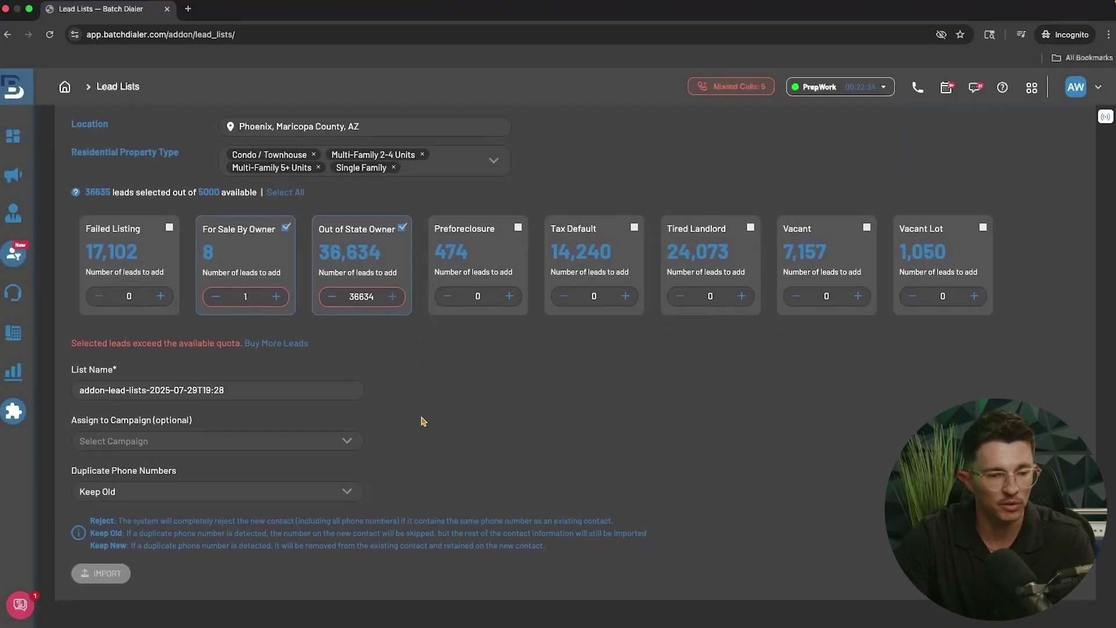
{"action": "triple_click", "coordinate": [237, 390]}
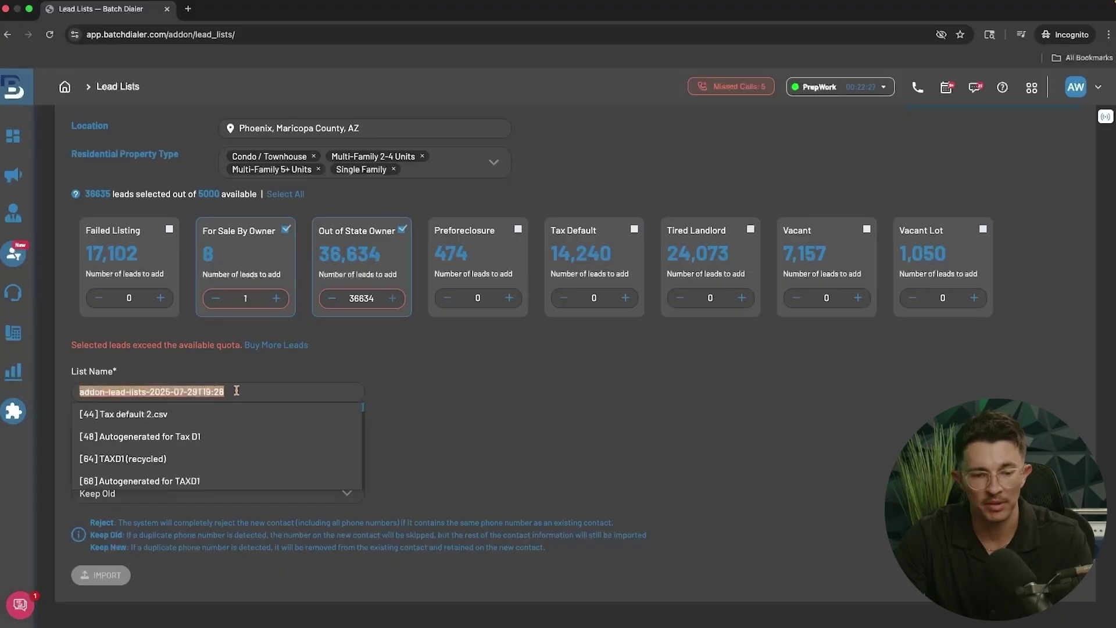
{"action": "left_click", "coordinate": [363, 391]}
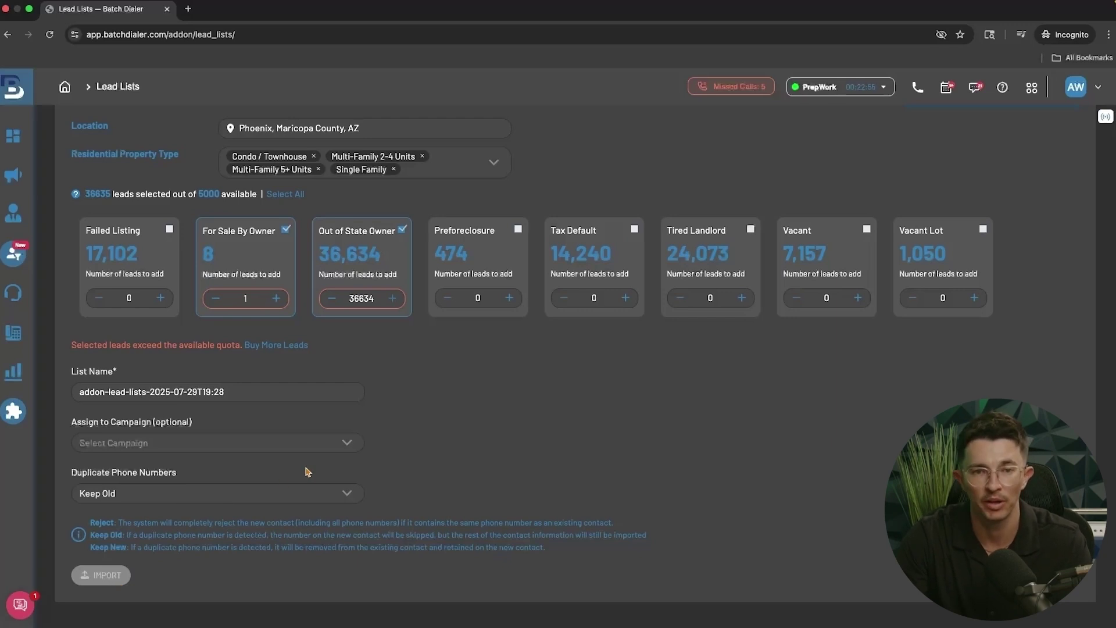
{"action": "scroll", "coordinate": [269, 385], "scroll_direction": "up", "scroll_amount": 2}
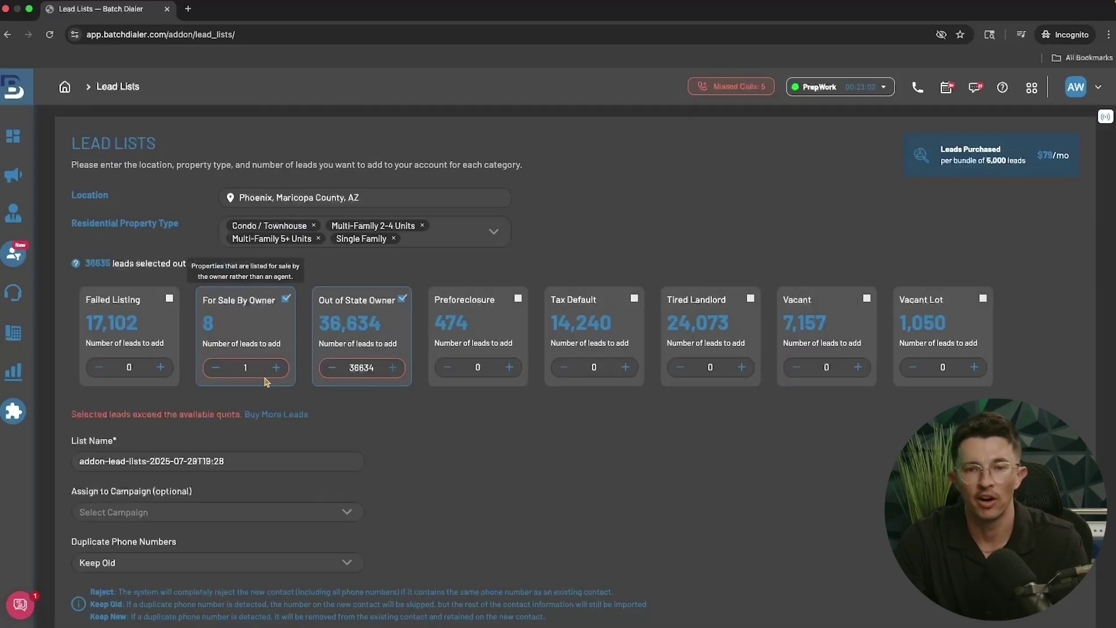
Go to Contacts > Contact Lists, showing lists like sample.csv and ALZ
{"action": "mouse_move", "coordinate": [14, 215]}
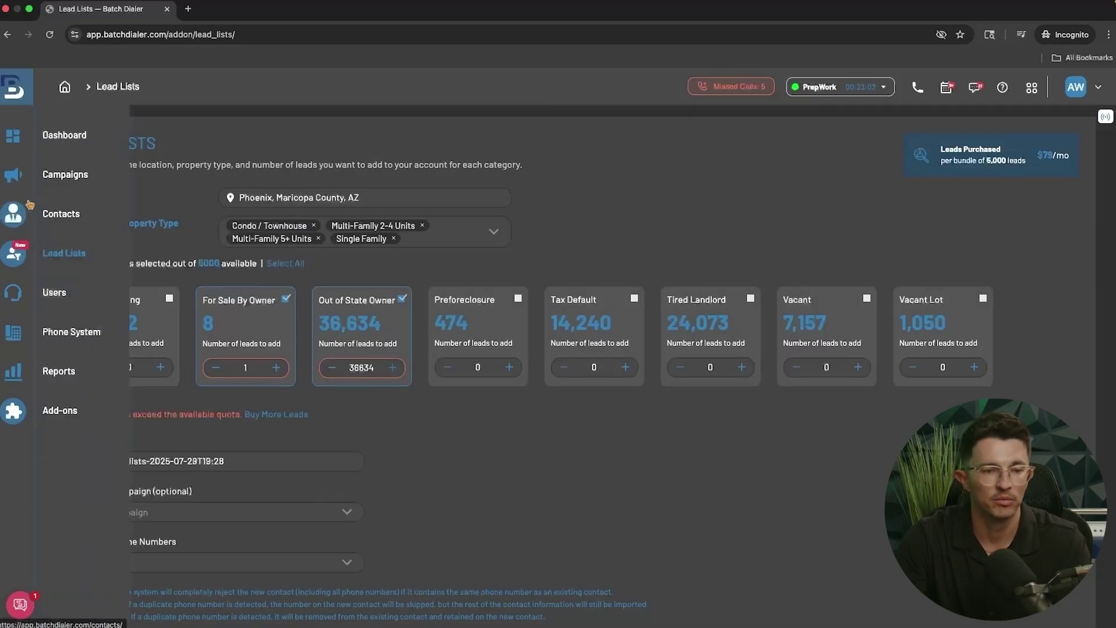
{"action": "left_click", "coordinate": [57, 219]}
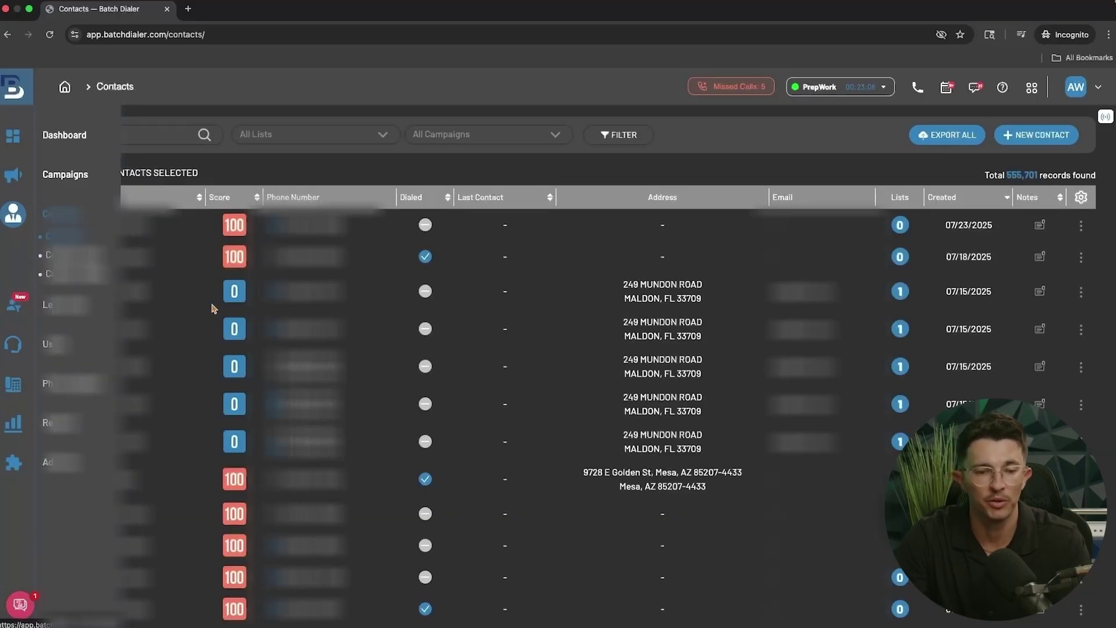
{"action": "scroll", "coordinate": [198, 364], "scroll_direction": "down", "scroll_amount": 3}
{"action": "scroll", "coordinate": [198, 365], "scroll_direction": "down", "scroll_amount": 15}
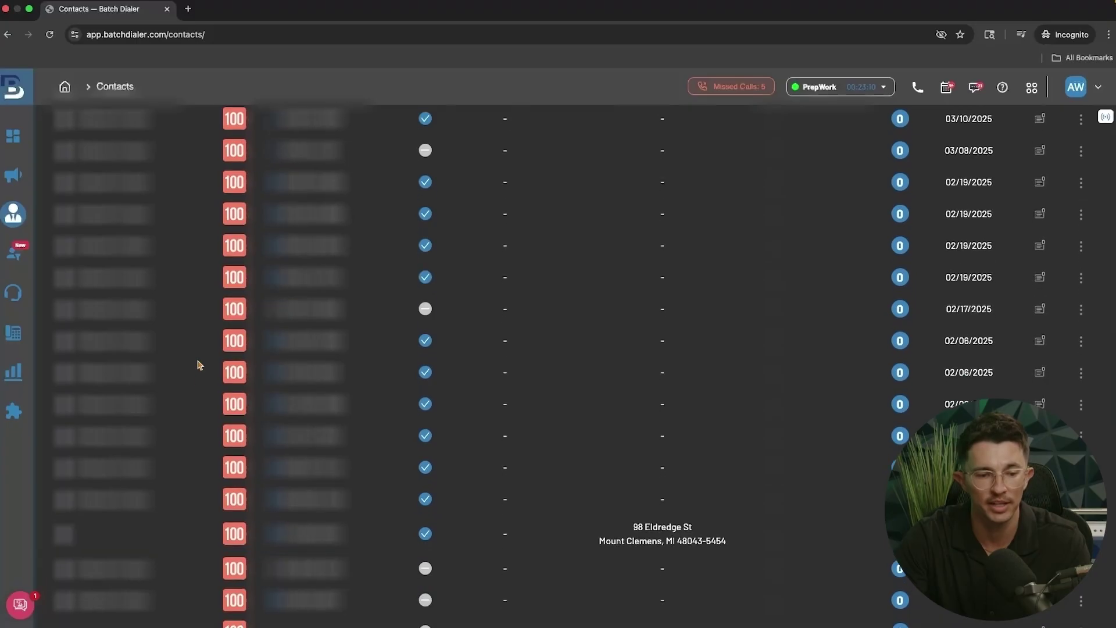
{"action": "scroll", "coordinate": [199, 363], "scroll_direction": "up", "scroll_amount": 20}
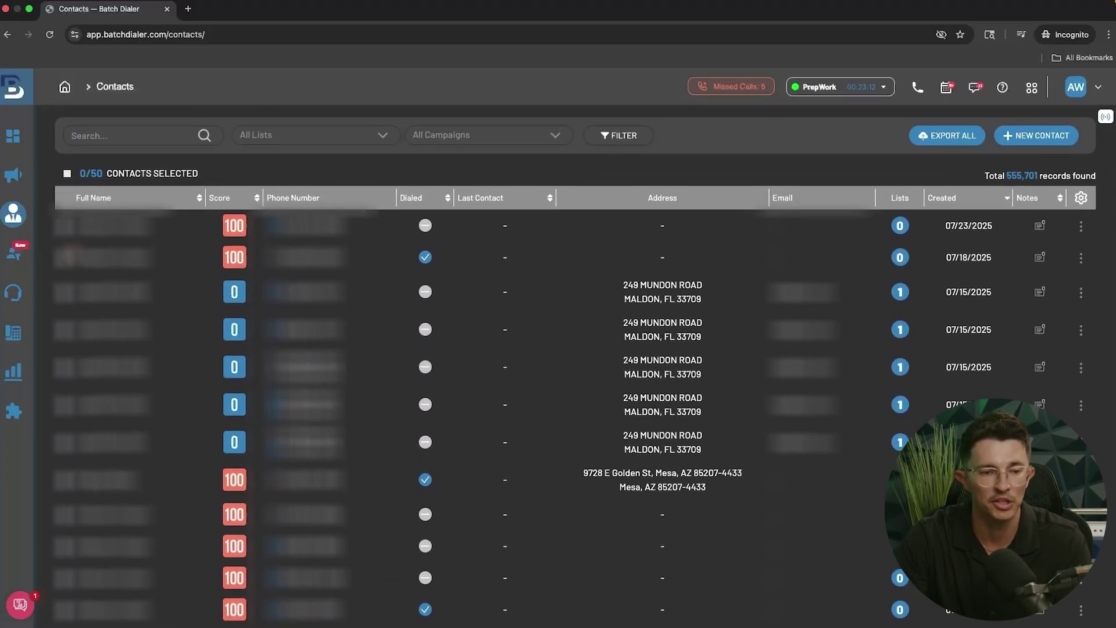
{"action": "mouse_move", "coordinate": [69, 259]}
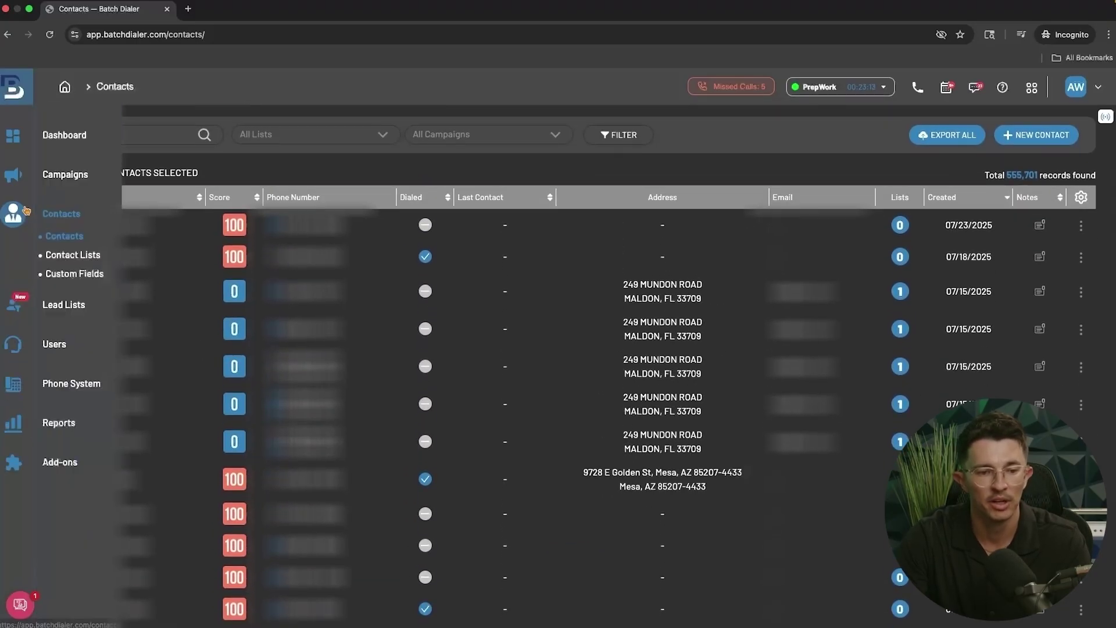
{"action": "left_click", "coordinate": [74, 256]}
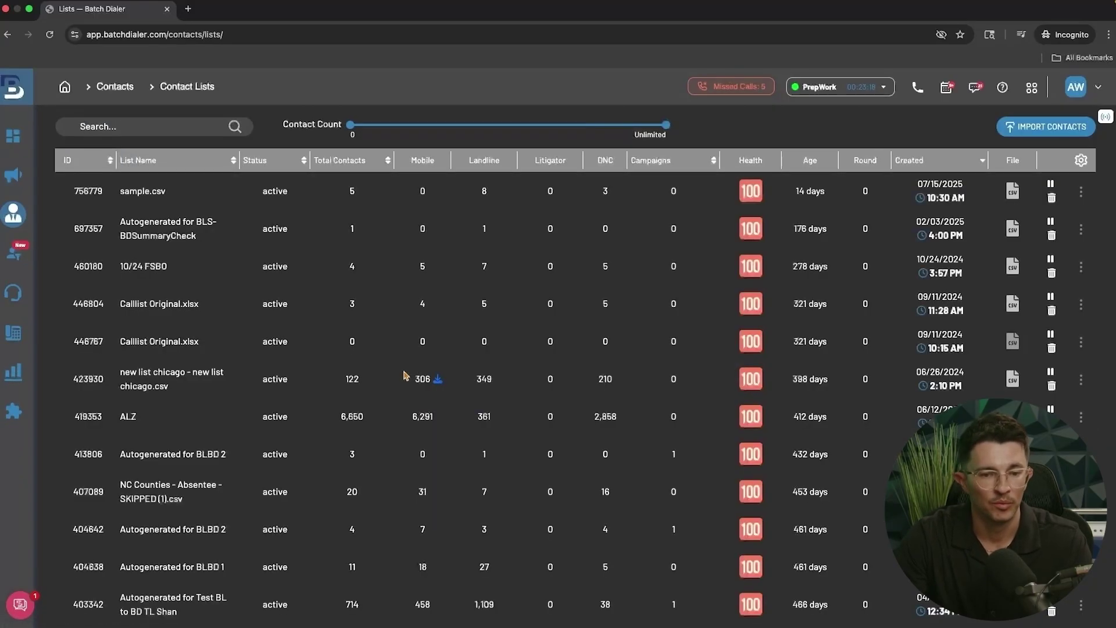
Upload 'Exported Contact List with Phone Numbers.csv' from Downloads as a new contact import
{"action": "left_click", "coordinate": [1023, 130]}
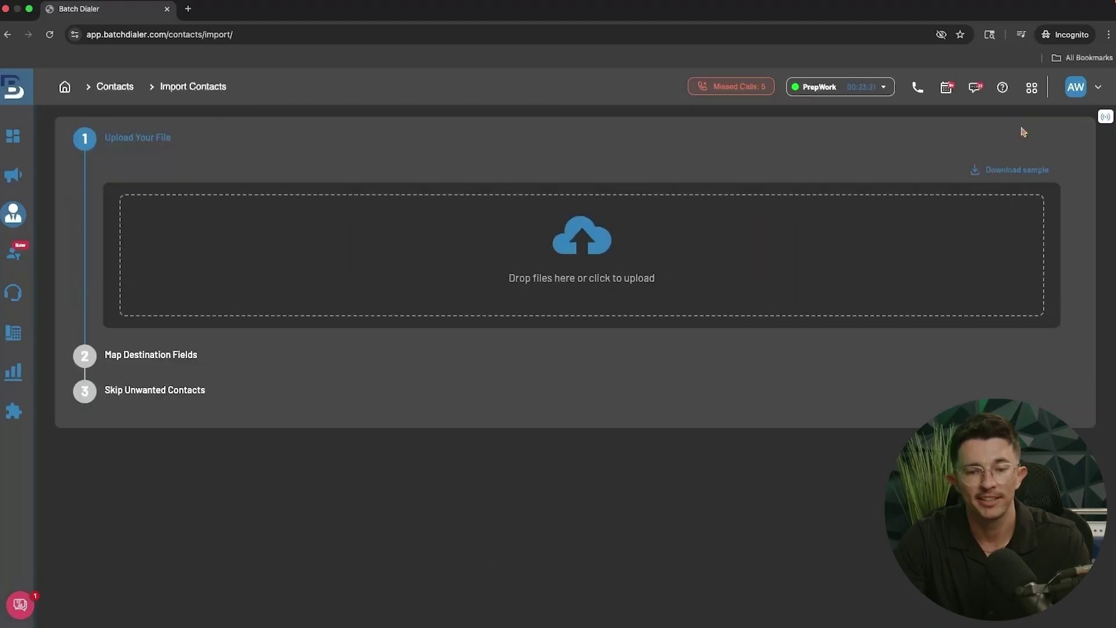
{"action": "left_click", "coordinate": [580, 256]}
{"action": "left_click", "coordinate": [461, 310]}
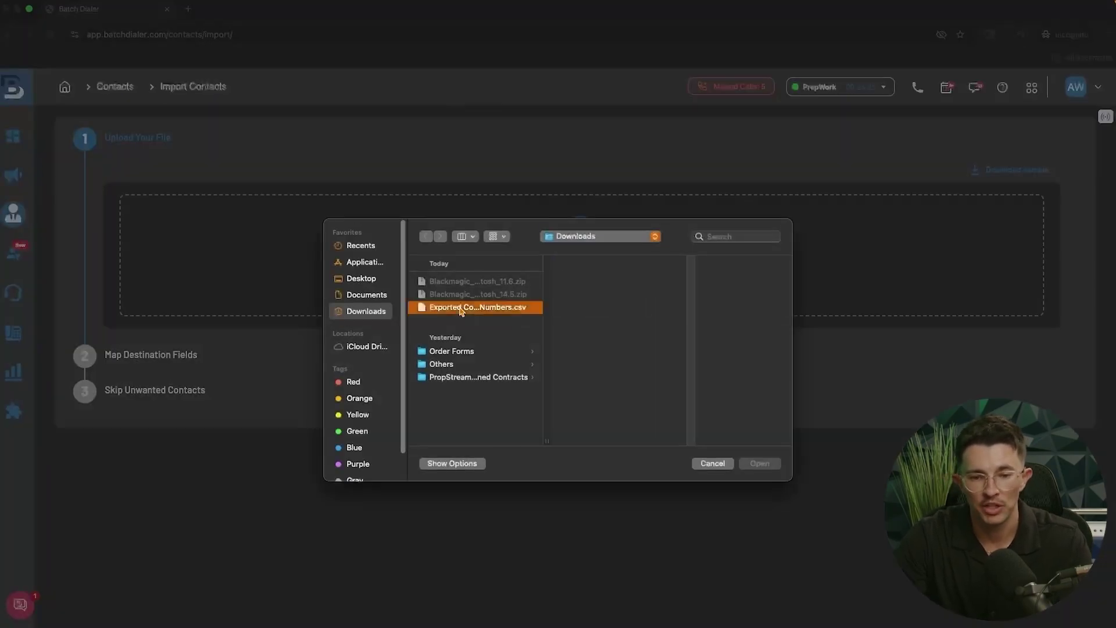
{"action": "left_click", "coordinate": [757, 464]}
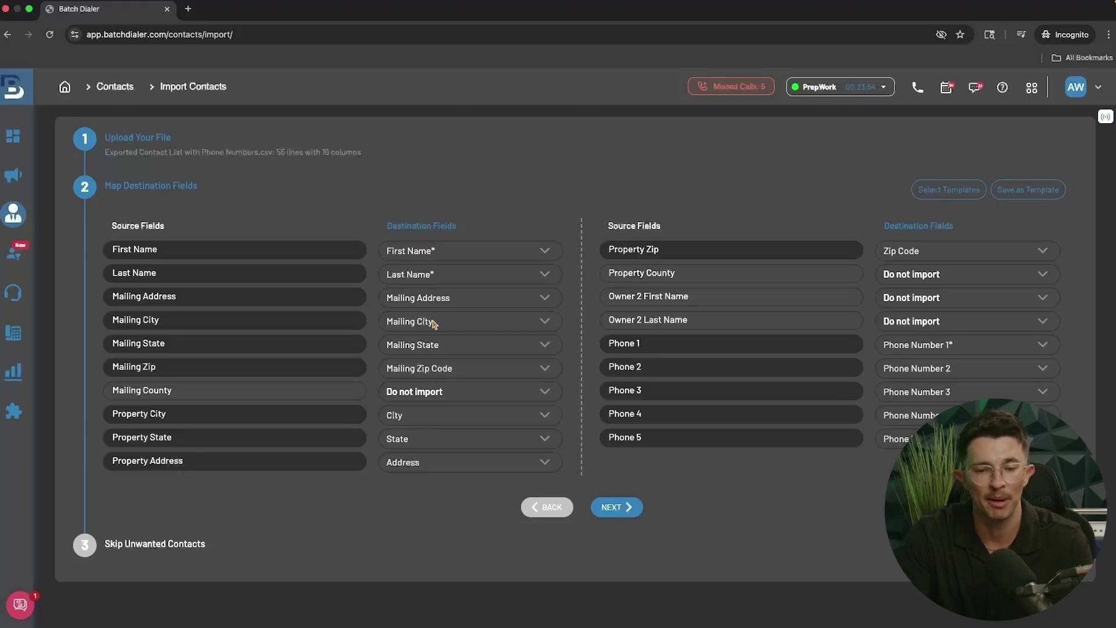
Keep the Mailing Address field mapping unchanged and continue to the unwanted contacts step
{"action": "left_click", "coordinate": [454, 301]}
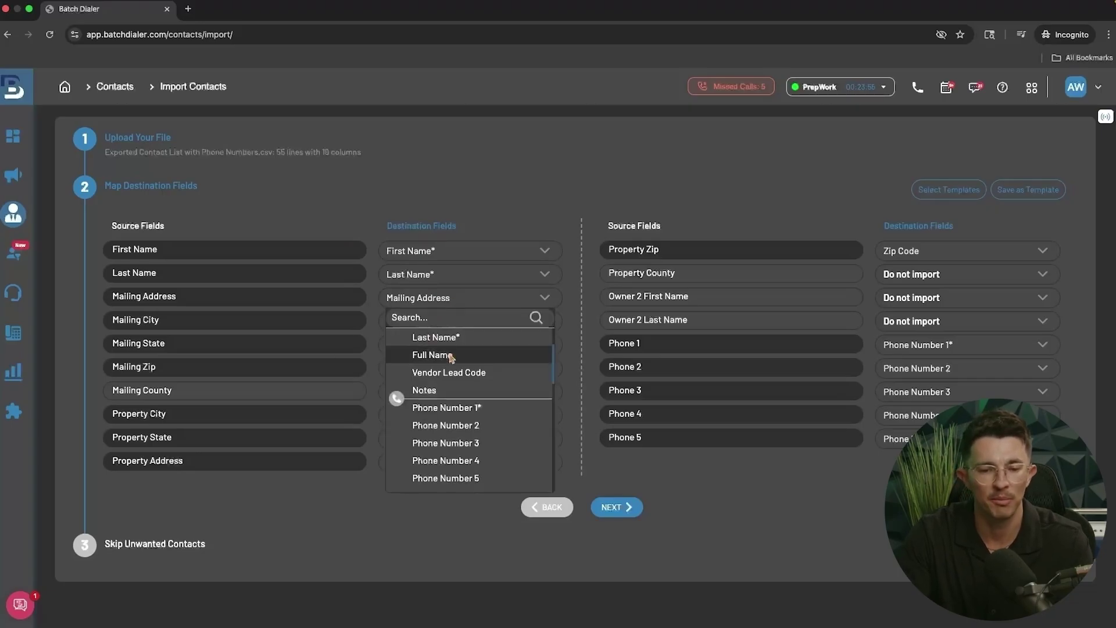
{"action": "scroll", "coordinate": [447, 405], "scroll_direction": "down", "scroll_amount": 2}
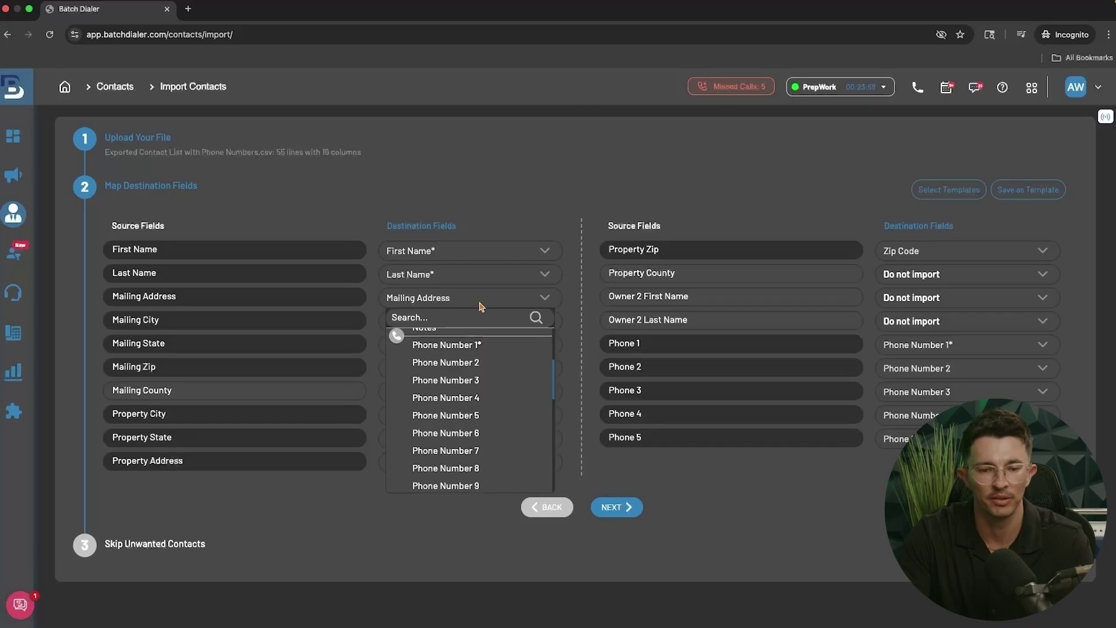
{"action": "left_click", "coordinate": [691, 226]}
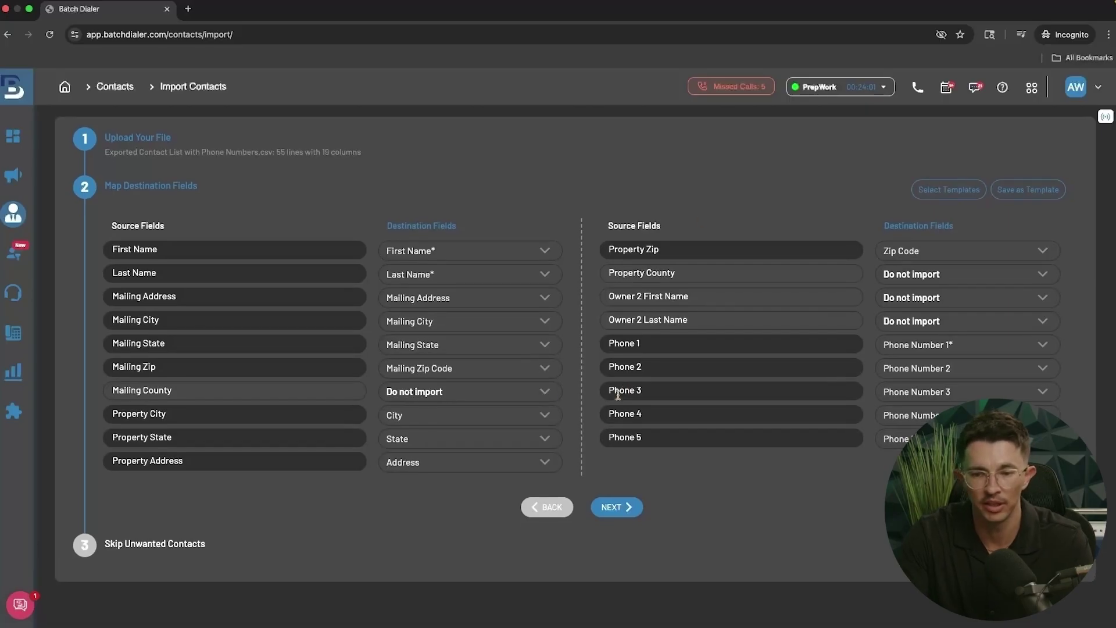
{"action": "left_click", "coordinate": [620, 509]}
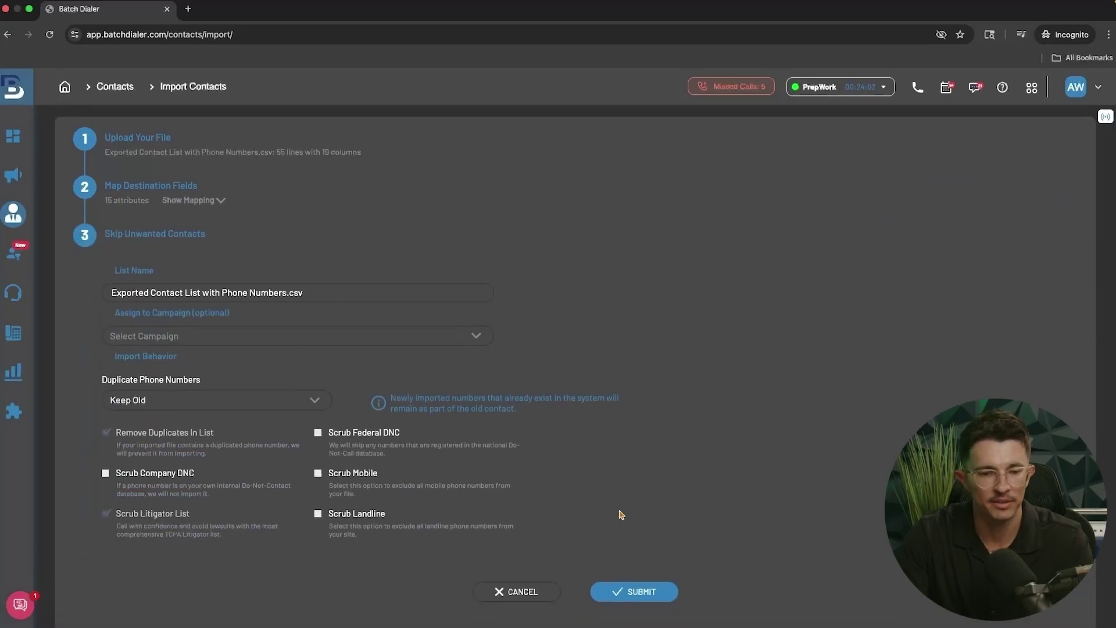
Rename the import list to 'High Equity'
{"action": "left_click", "coordinate": [340, 295]}
{"action": "key", "text": "shift+alt+Left"}
{"action": "key", "text": "shift+alt+Left"}
{"action": "key", "text": "shift+alt+Left"}
{"action": "key", "text": "shift+alt+Left"}
{"action": "key", "text": "shift+alt+Left"}
{"action": "key", "text": "shift+alt+Left"}
{"action": "key", "text": "shift+alt+Left"}
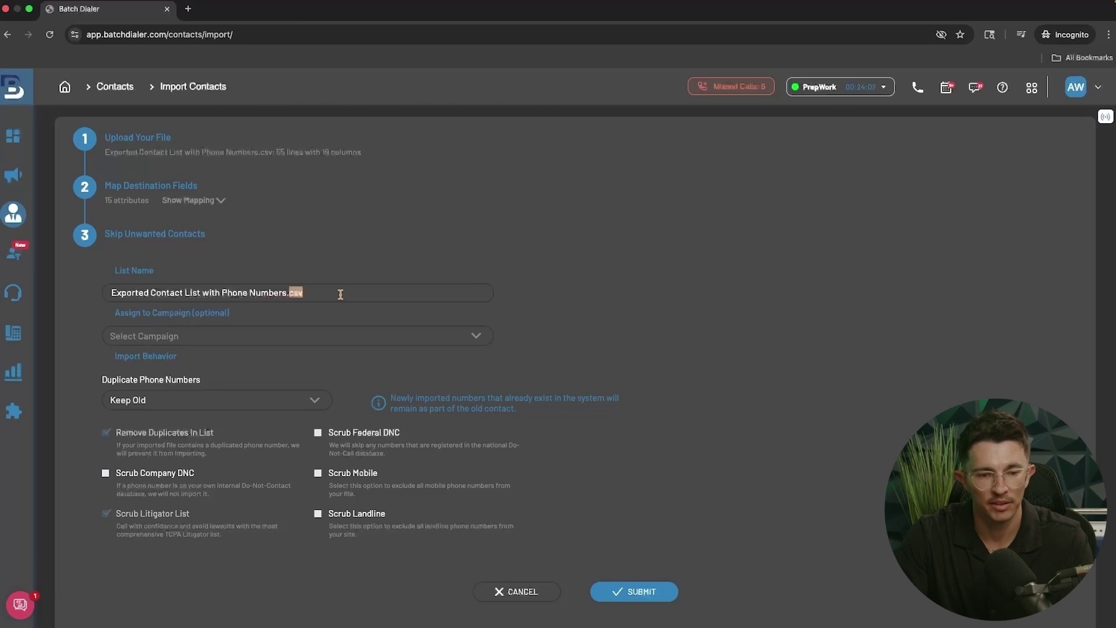
{"action": "type", "text": "High"}
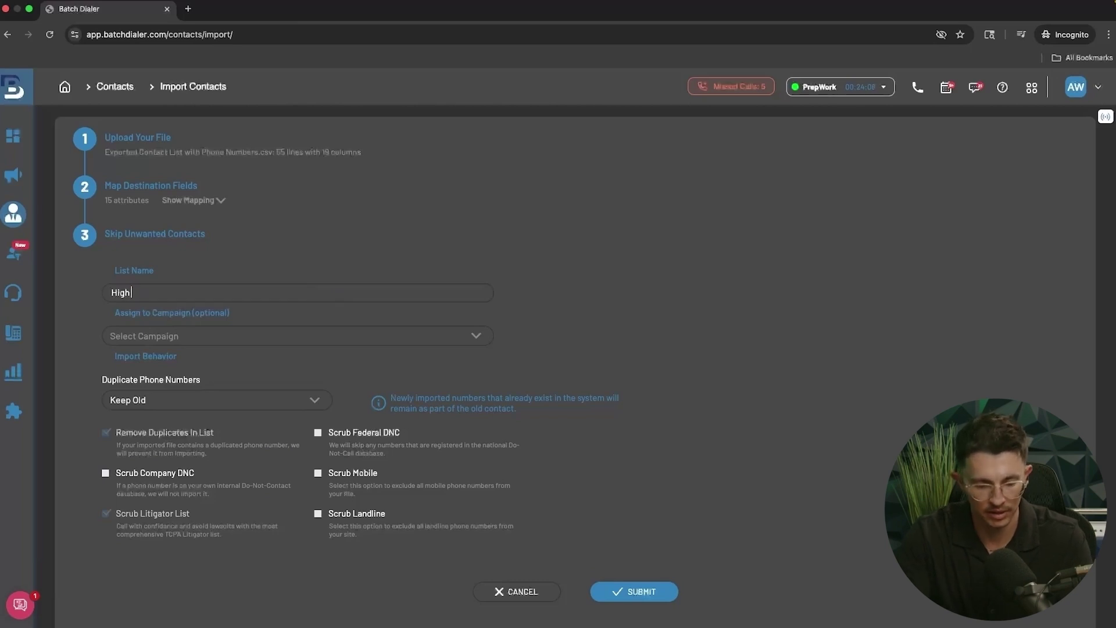
{"action": "type", "text": " Equity"}
{"action": "key", "text": "BackSpace"}
{"action": "type", "text": "y"}
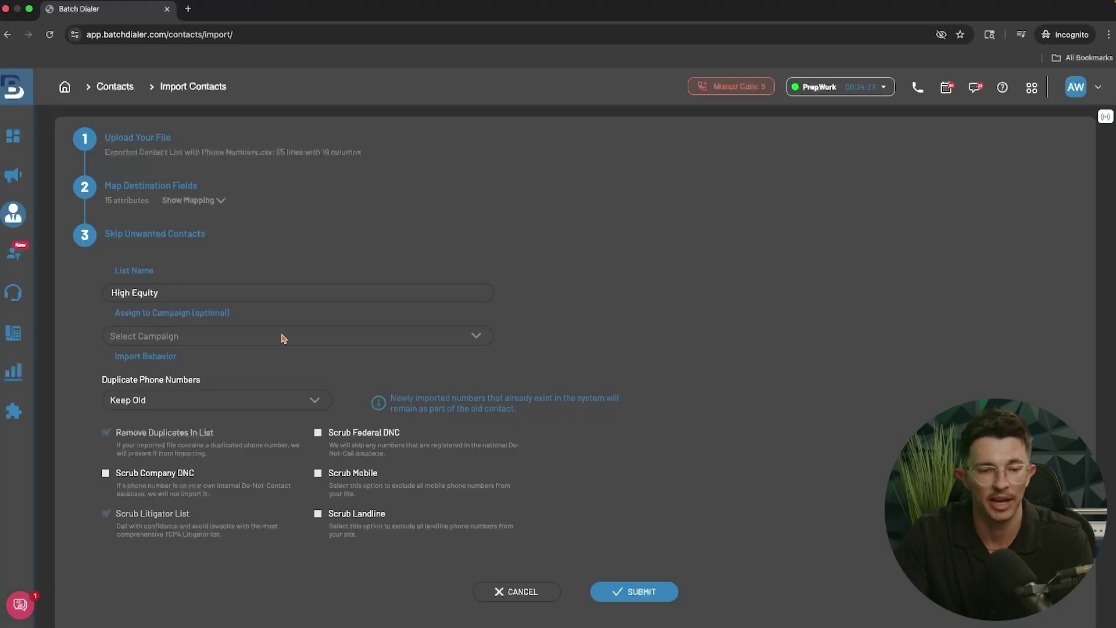
Set Duplicate Phone Numbers handling to Keep New
{"action": "scroll", "coordinate": [262, 358], "scroll_direction": "down", "scroll_amount": 1}
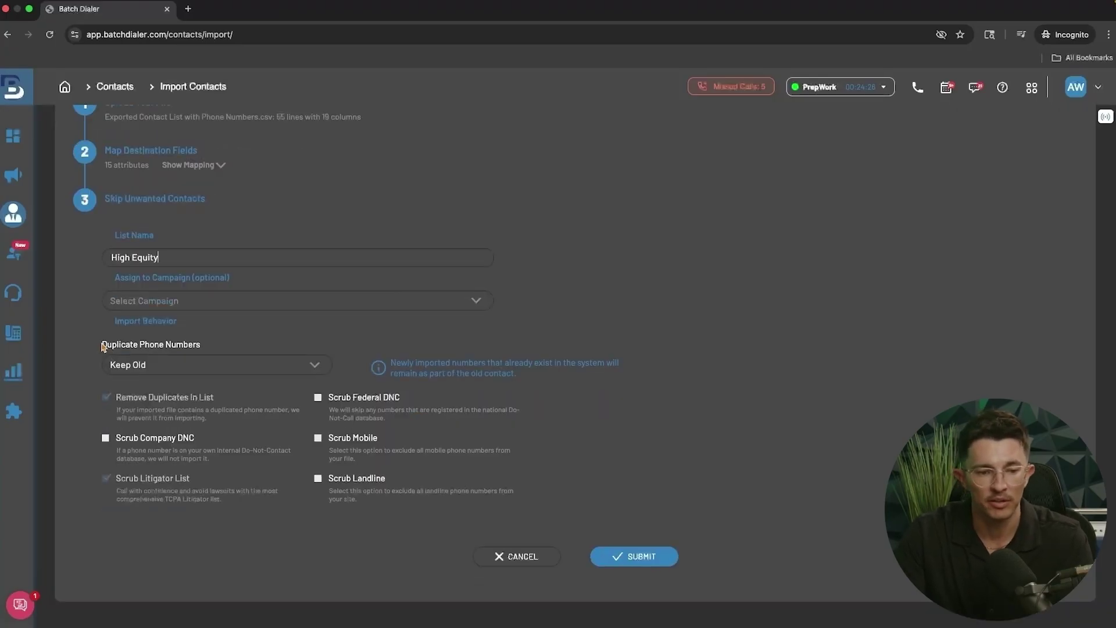
{"action": "left_click", "coordinate": [219, 366]}
{"action": "left_click", "coordinate": [213, 384]}
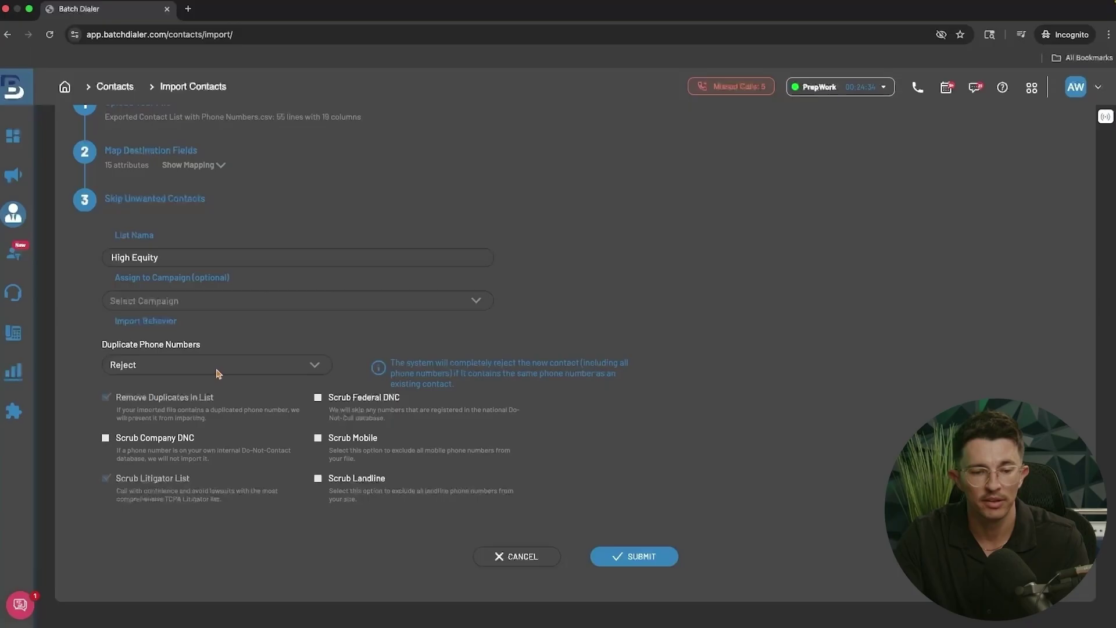
{"action": "left_click", "coordinate": [219, 371]}
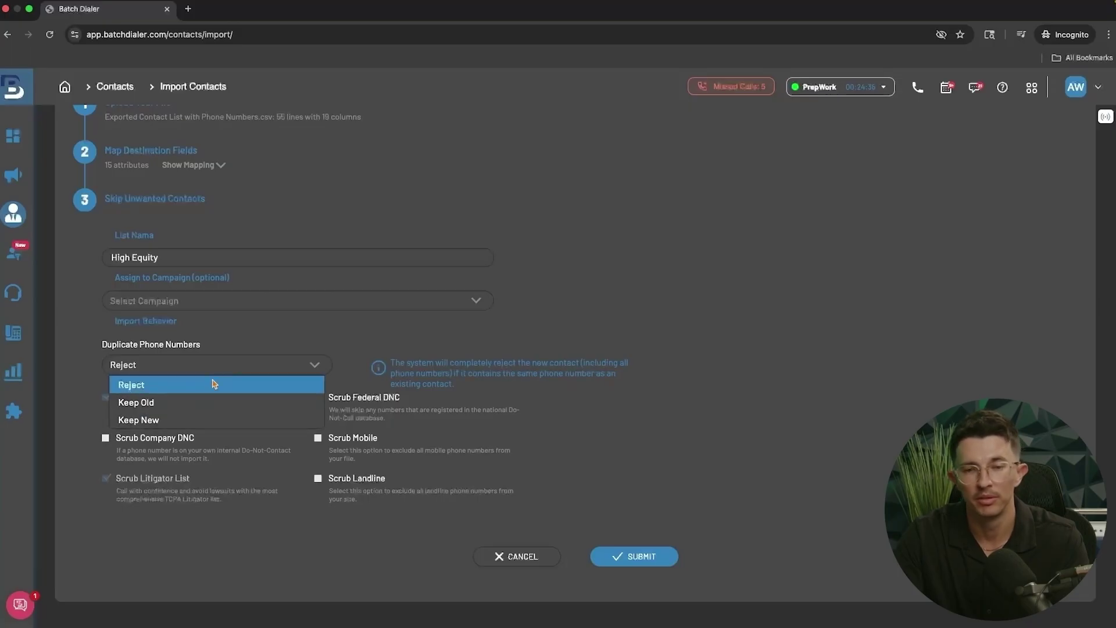
{"action": "left_click", "coordinate": [213, 384]}
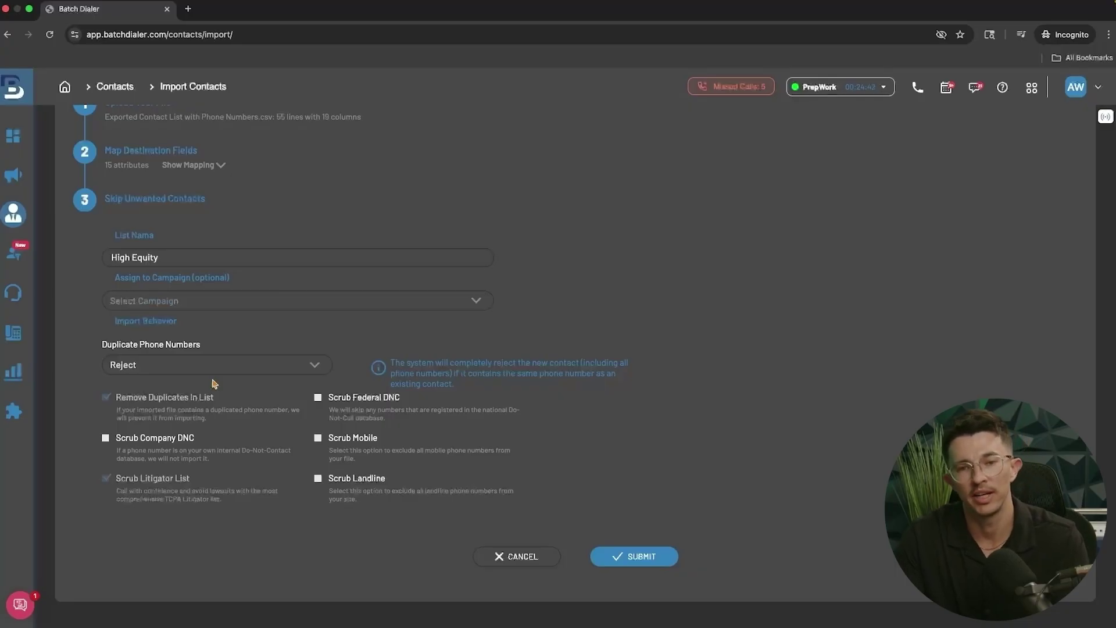
{"action": "left_click", "coordinate": [214, 383]}
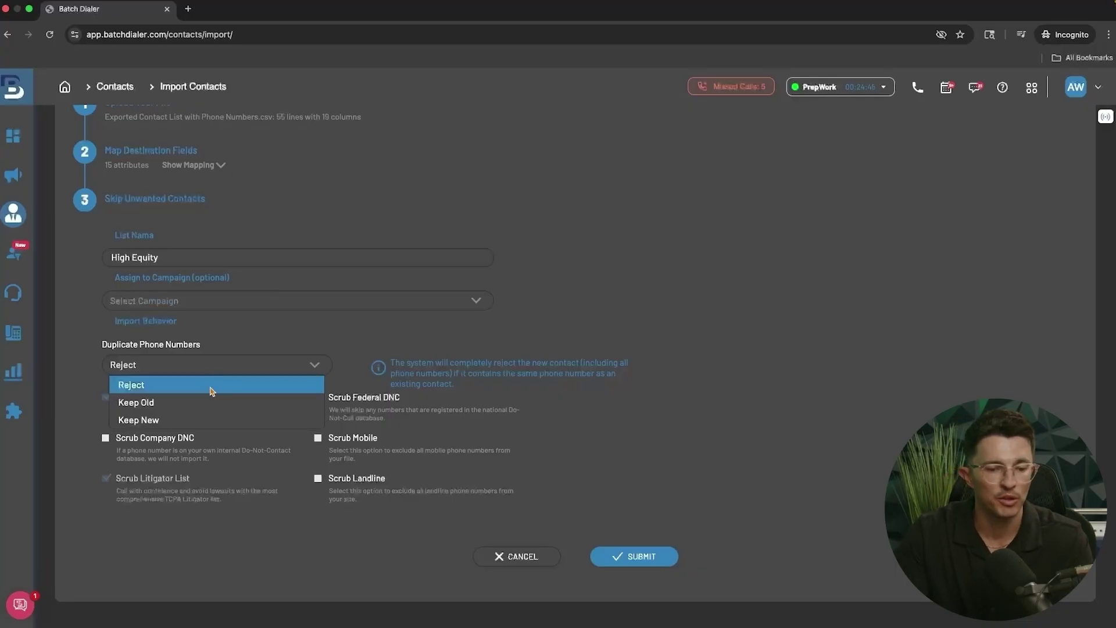
{"action": "left_click", "coordinate": [204, 398]}
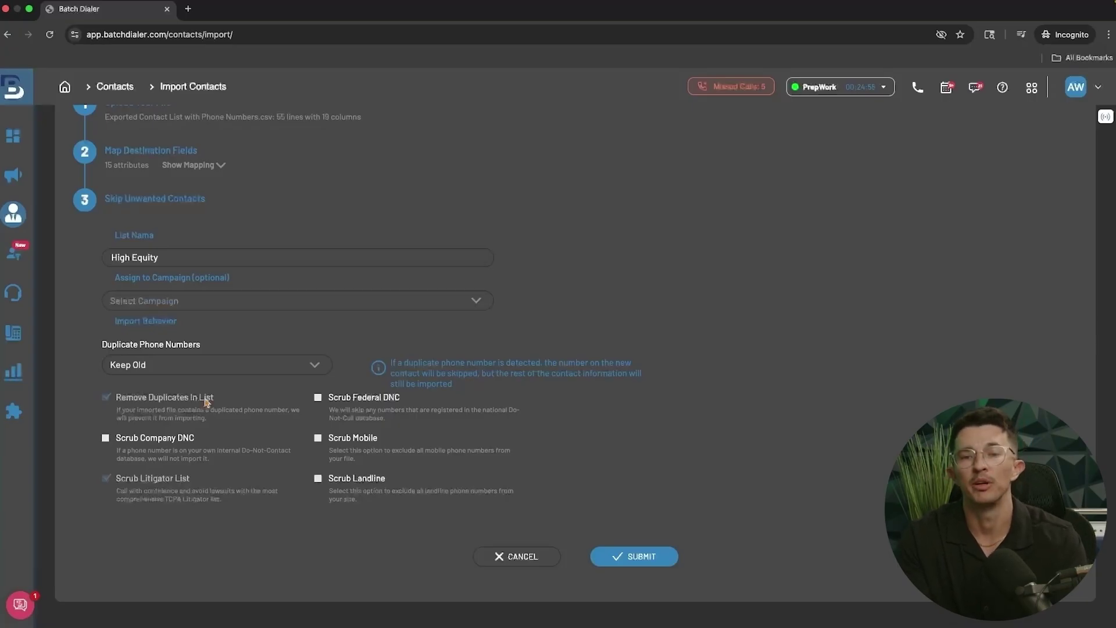
{"action": "left_click", "coordinate": [210, 365]}
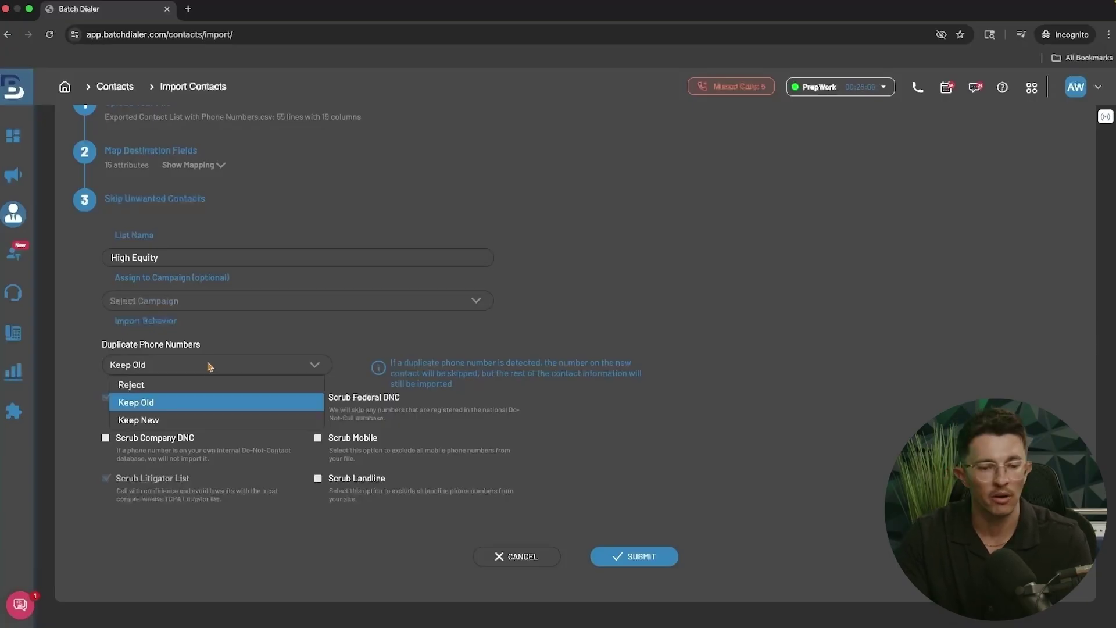
{"action": "left_click", "coordinate": [177, 417]}
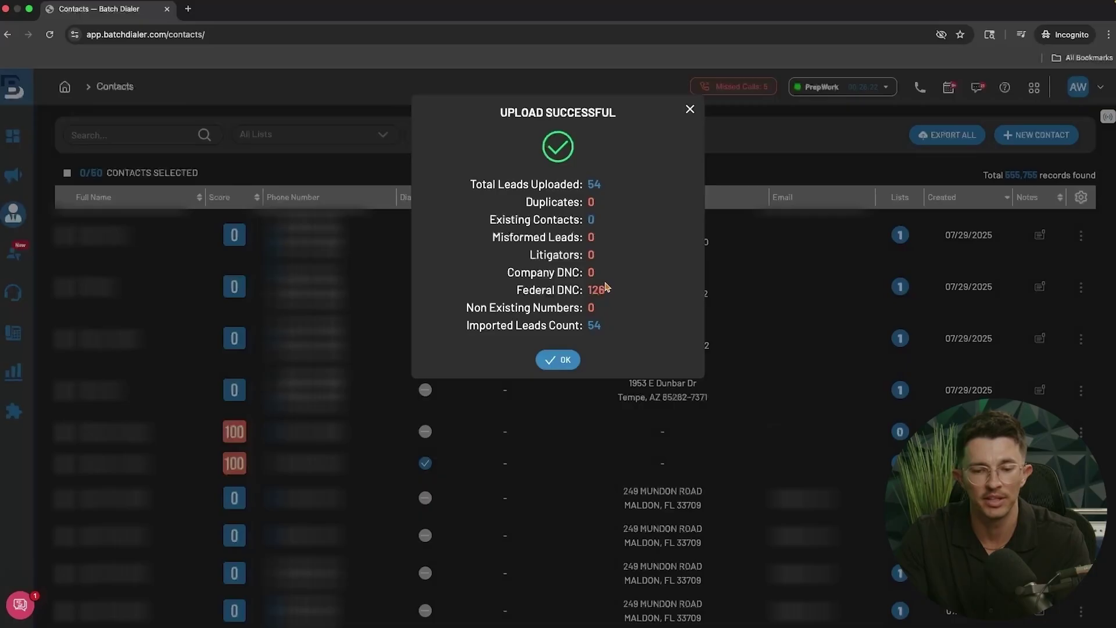
Review the misformed-lead and litigator counts, close the upload summary, and go to Campaigns
{"action": "left_click_drag", "start_coordinate": [492, 237], "coordinate": [593, 247]}
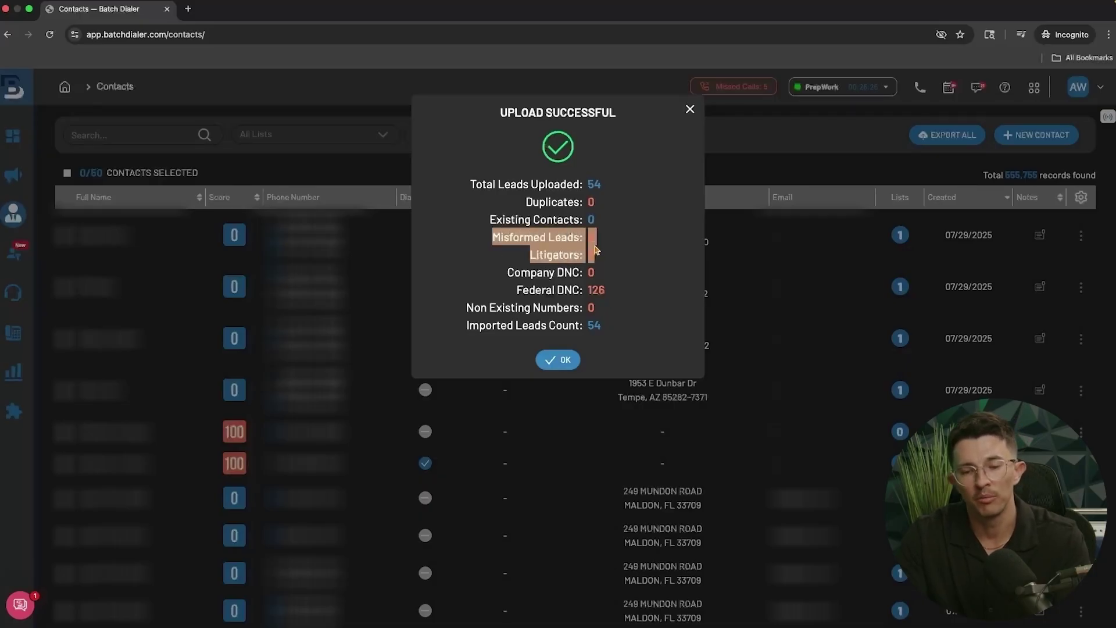
{"action": "left_click", "coordinate": [593, 248]}
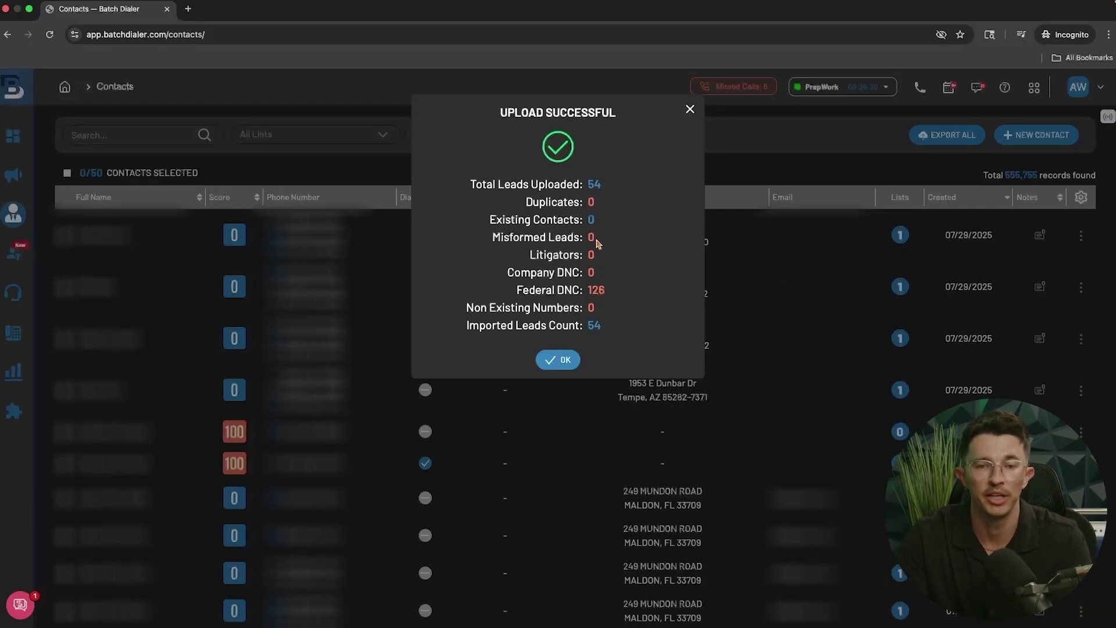
{"action": "left_click", "coordinate": [558, 359]}
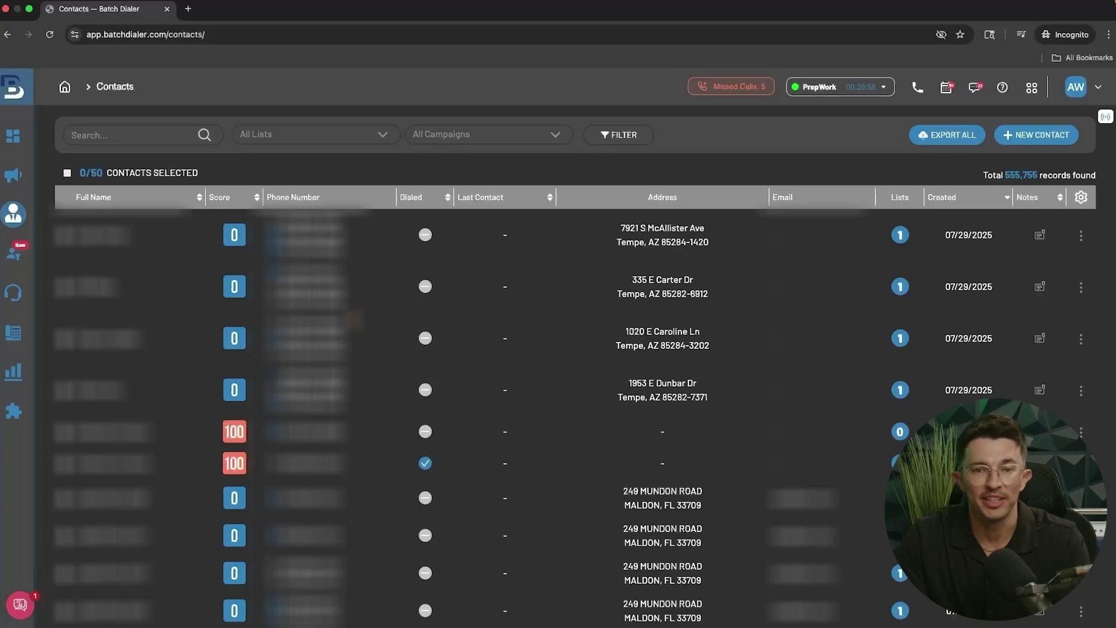
{"action": "left_click", "coordinate": [64, 173]}
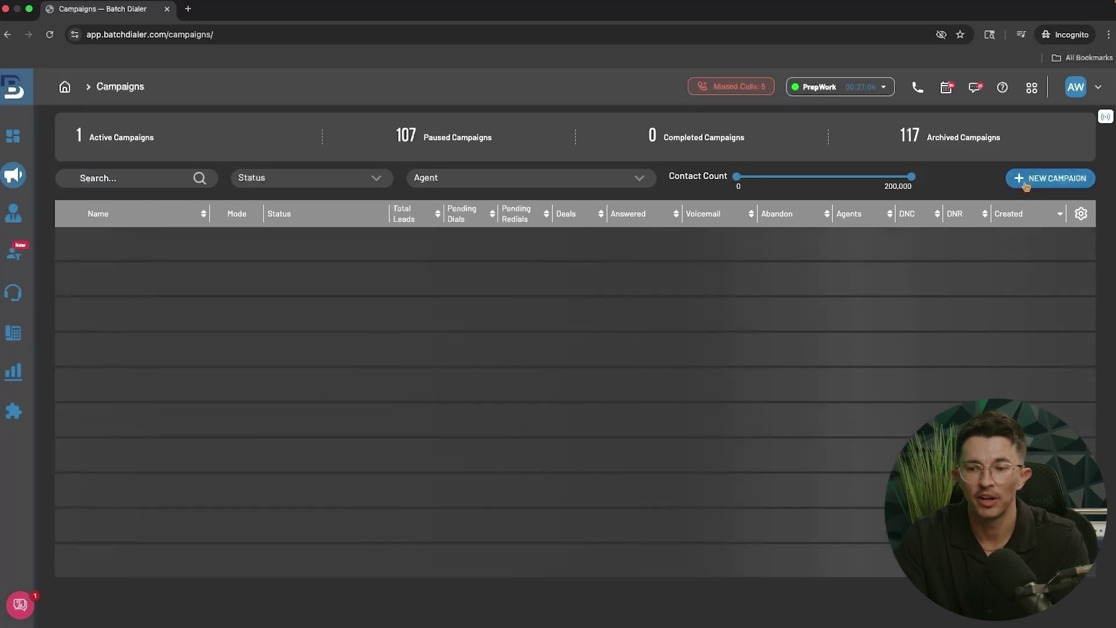
Start a new campaign and choose Predictive Dialer as its dialing mode
{"action": "left_click", "coordinate": [1028, 180]}
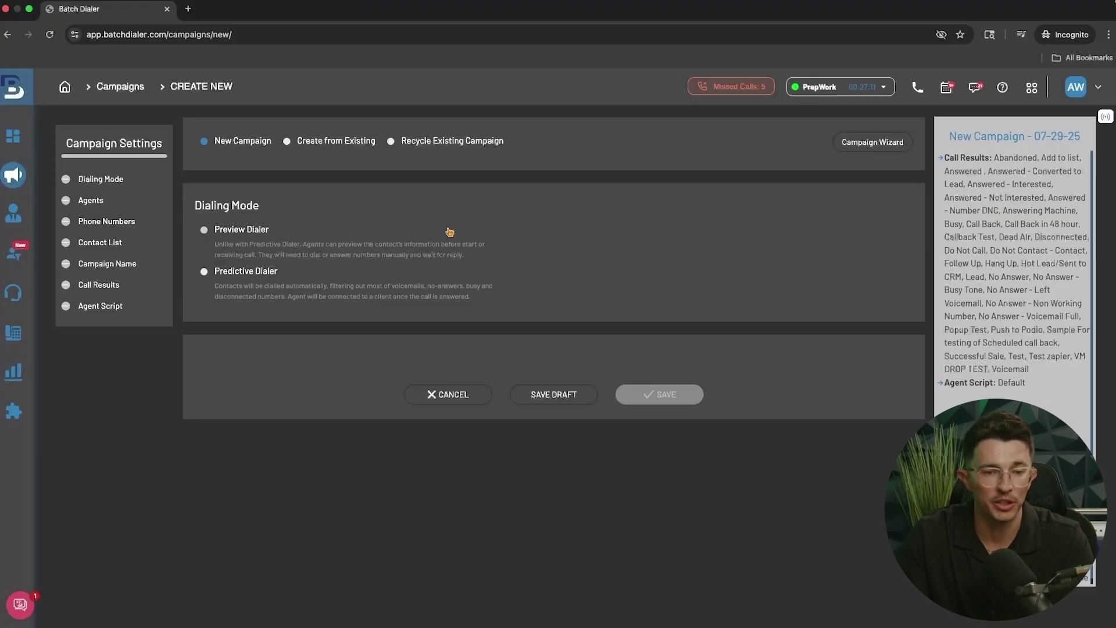
{"action": "left_click_drag", "start_coordinate": [196, 207], "coordinate": [285, 211]}
{"action": "left_click", "coordinate": [299, 210]}
{"action": "scroll", "coordinate": [302, 209], "scroll_direction": "down", "scroll_amount": 1}
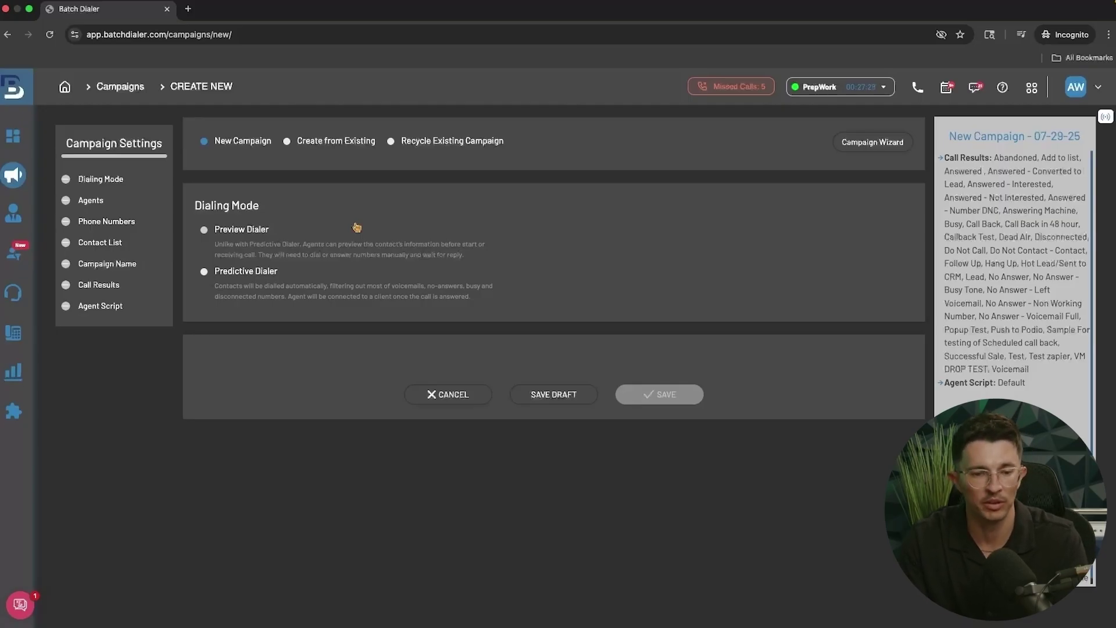
{"action": "left_click", "coordinate": [247, 273]}
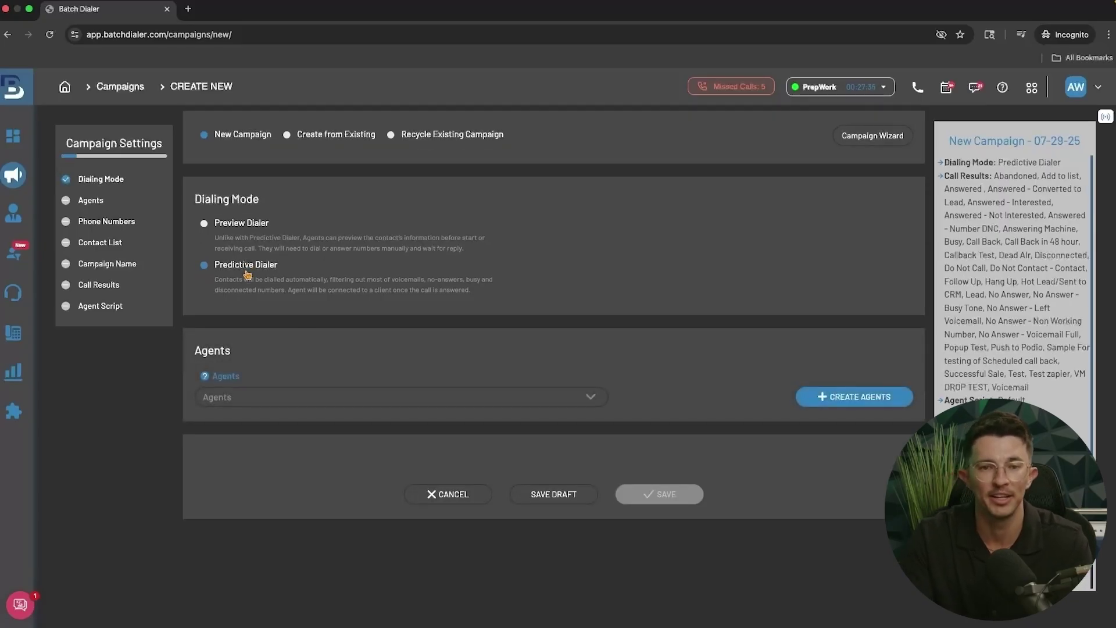
Assign an agent and the Arizona caller group for outgoing calls
{"action": "left_click", "coordinate": [371, 399]}
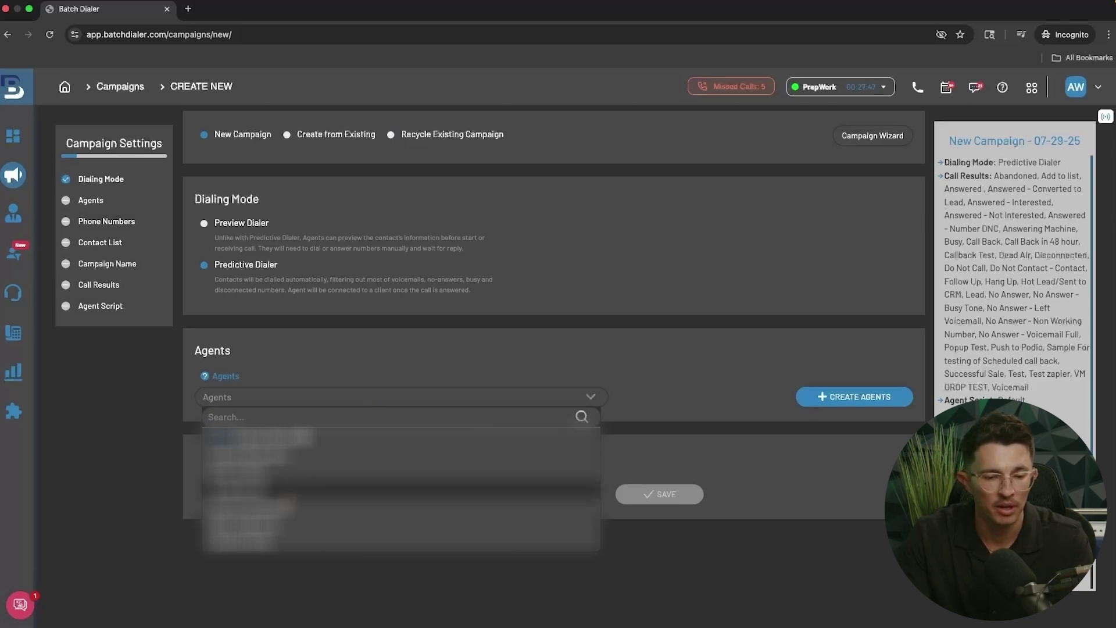
{"action": "left_click", "coordinate": [250, 437]}
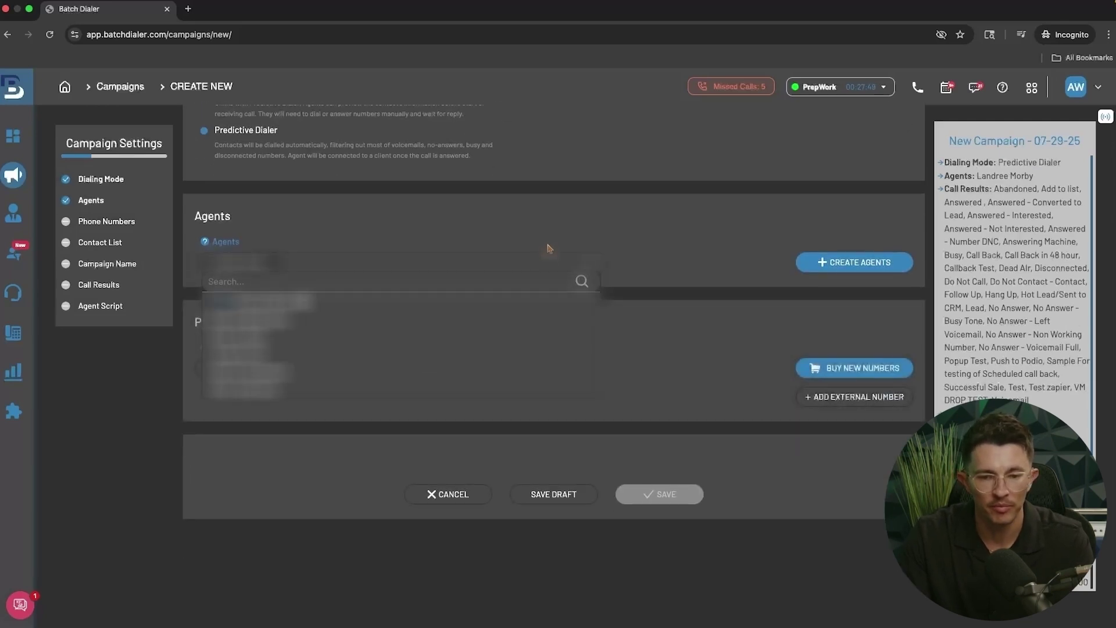
{"action": "left_click", "coordinate": [424, 372]}
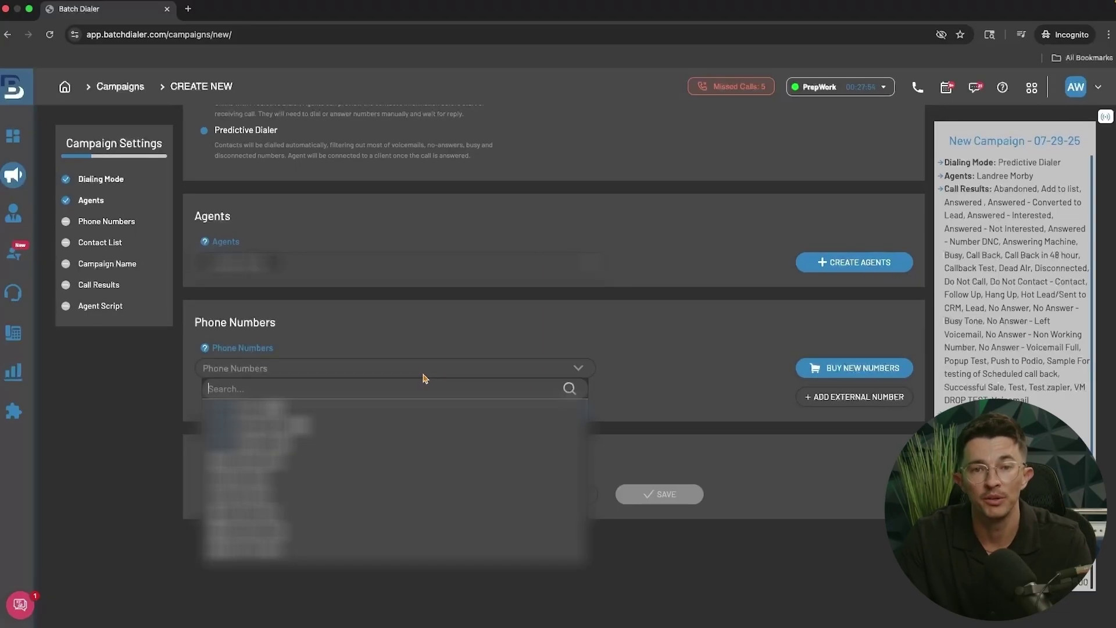
{"action": "left_click", "coordinate": [418, 410]}
{"action": "left_click", "coordinate": [506, 265]}
Add the High Equity (54) contact list to the campaign
{"action": "scroll", "coordinate": [427, 211], "scroll_direction": "up", "scroll_amount": 3}
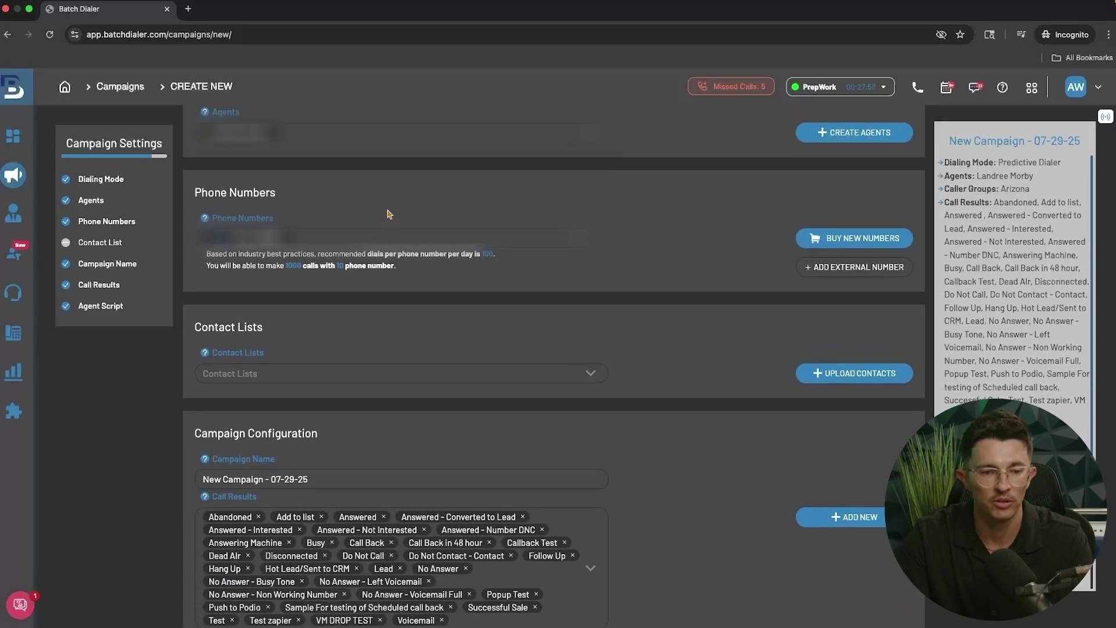
{"action": "scroll", "coordinate": [725, 207], "scroll_direction": "down", "scroll_amount": 3}
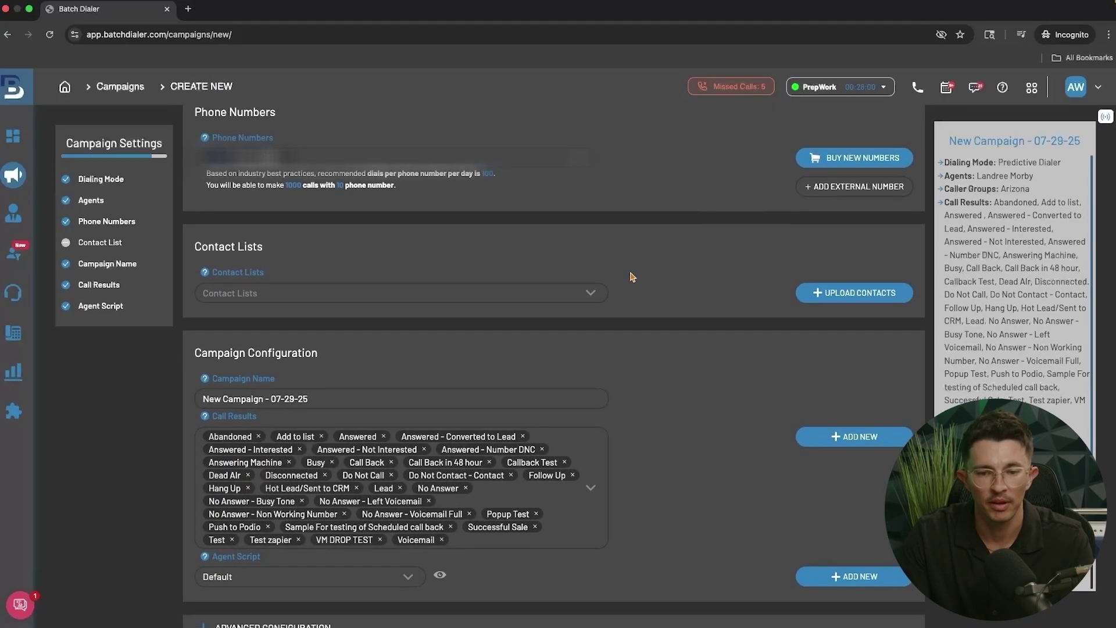
{"action": "scroll", "coordinate": [633, 276], "scroll_direction": "down", "scroll_amount": 2}
{"action": "left_click", "coordinate": [591, 239]}
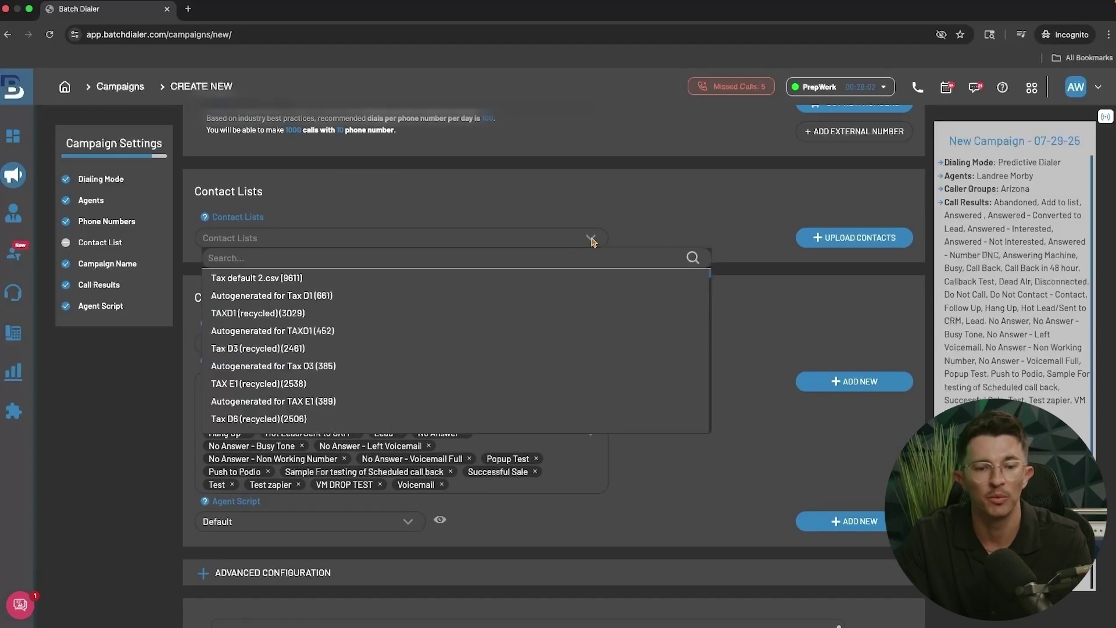
{"action": "scroll", "coordinate": [512, 318], "scroll_direction": "down", "scroll_amount": 10}
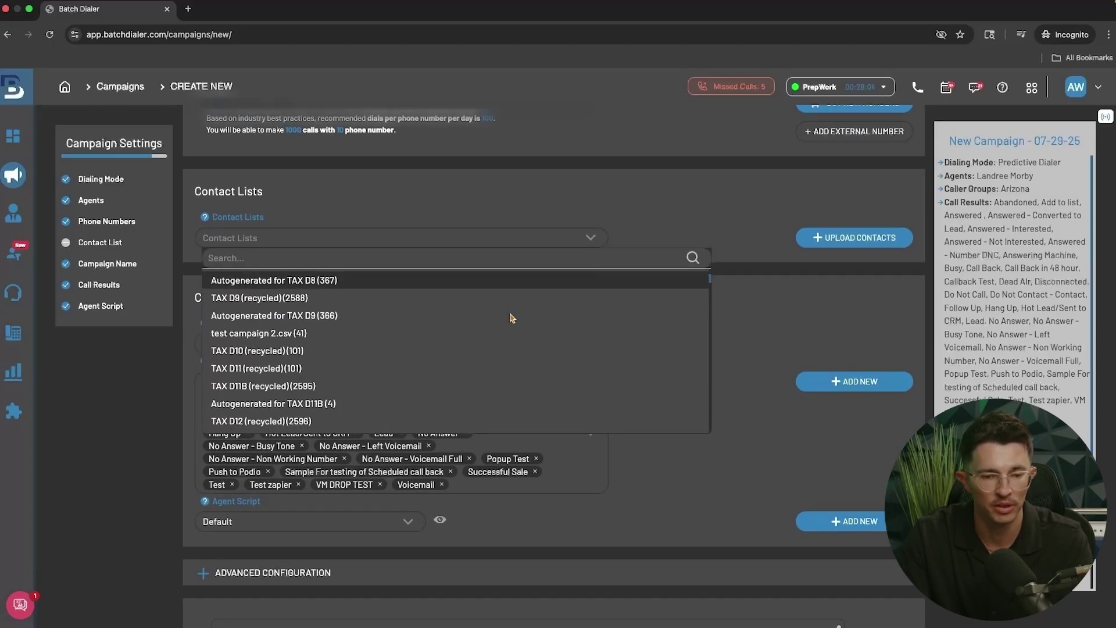
{"action": "scroll", "coordinate": [512, 317], "scroll_direction": "down", "scroll_amount": 10}
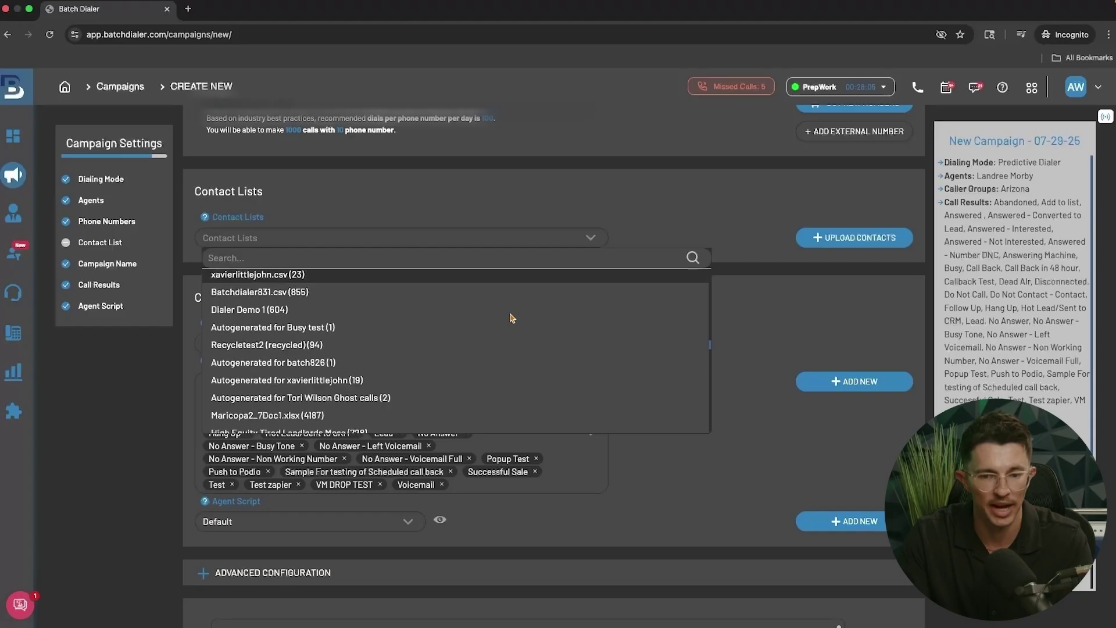
{"action": "scroll", "coordinate": [512, 317], "scroll_direction": "down", "scroll_amount": 8}
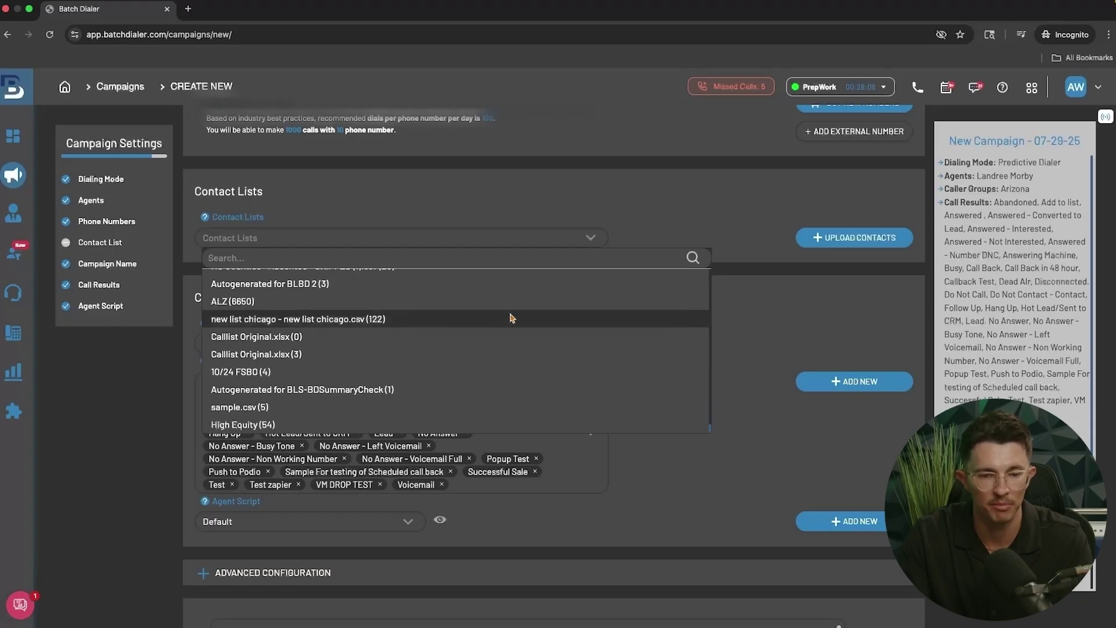
{"action": "left_click", "coordinate": [295, 425]}
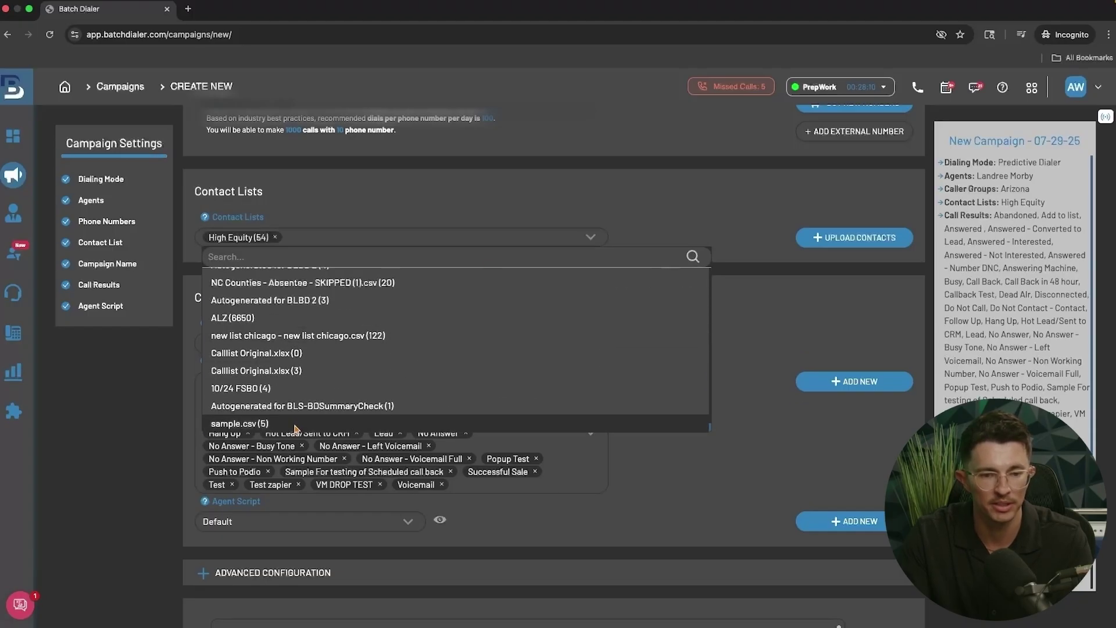
{"action": "left_click", "coordinate": [579, 179]}
{"action": "scroll", "coordinate": [319, 291], "scroll_direction": "down", "scroll_amount": 1}
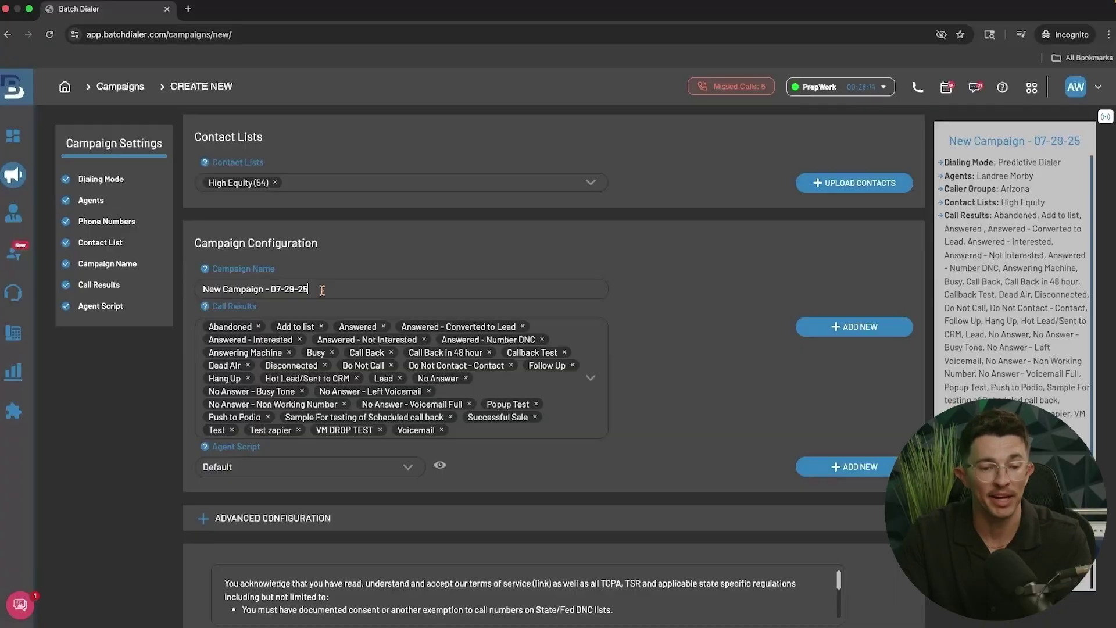
Replace the default campaign name with 'High Equity, Cali'
{"action": "triple_click", "coordinate": [322, 291]}
{"action": "type", "text": "High"}
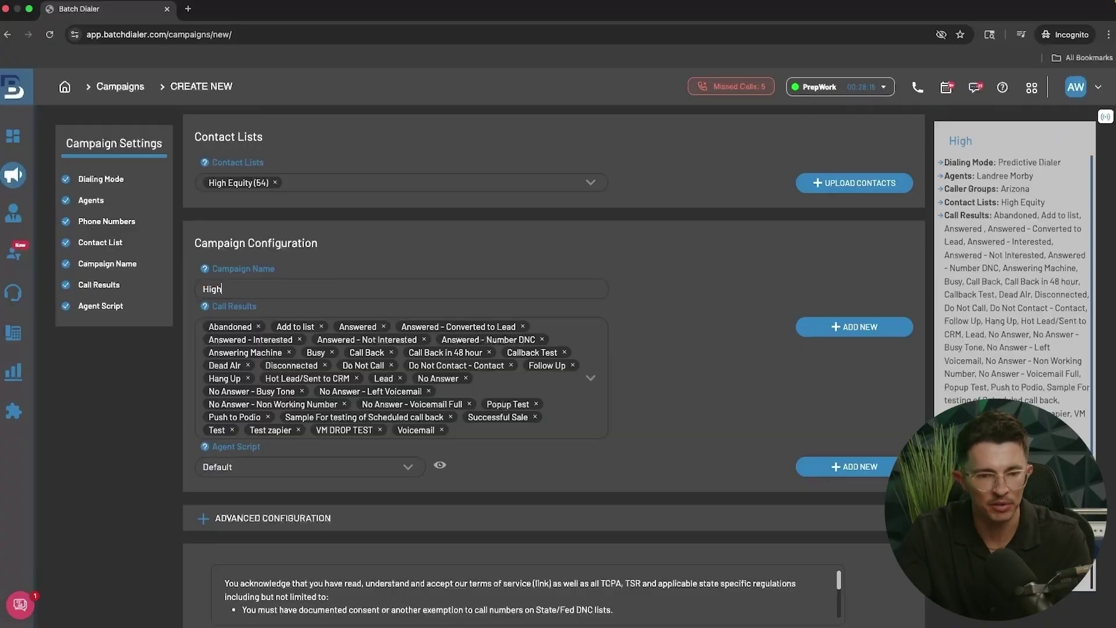
{"action": "type", "text": " Equity"}
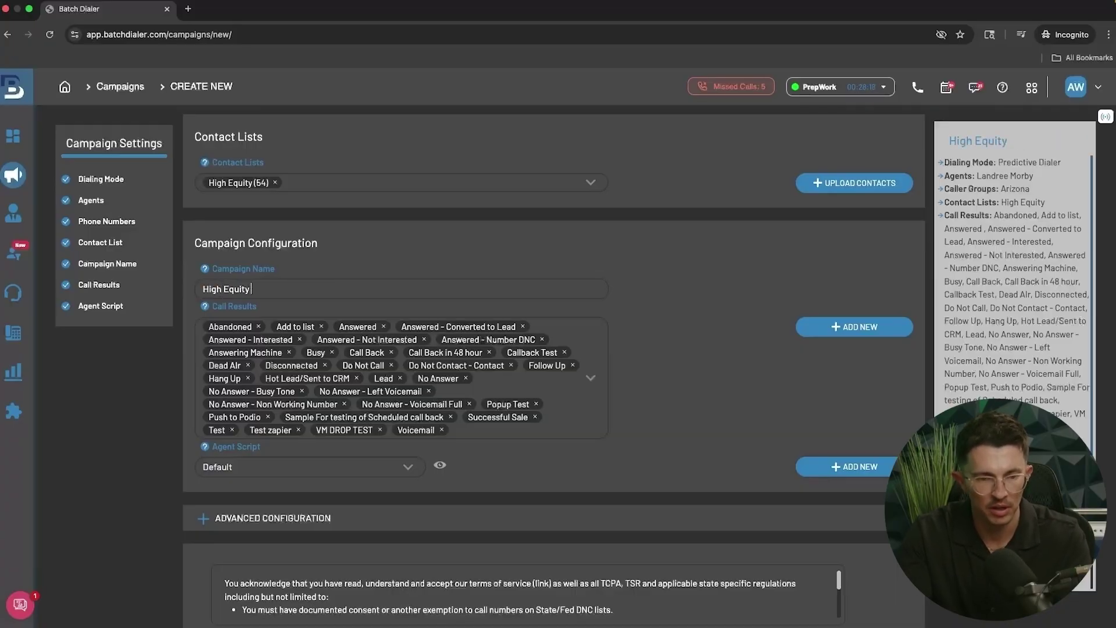
{"action": "type", "text": ","}
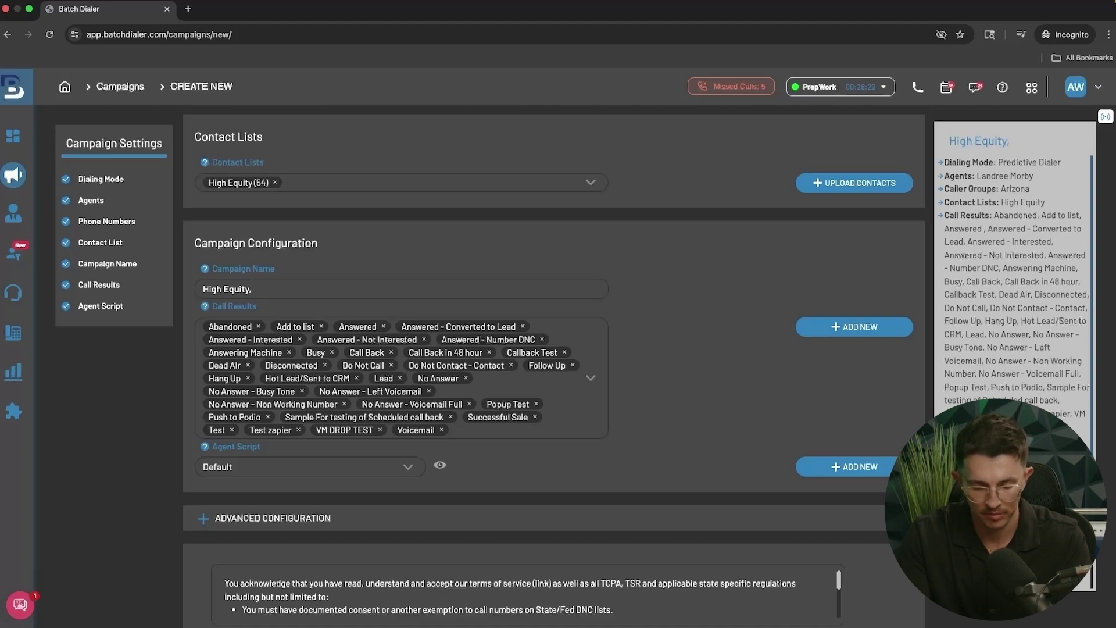
{"action": "type", "text": " C"}
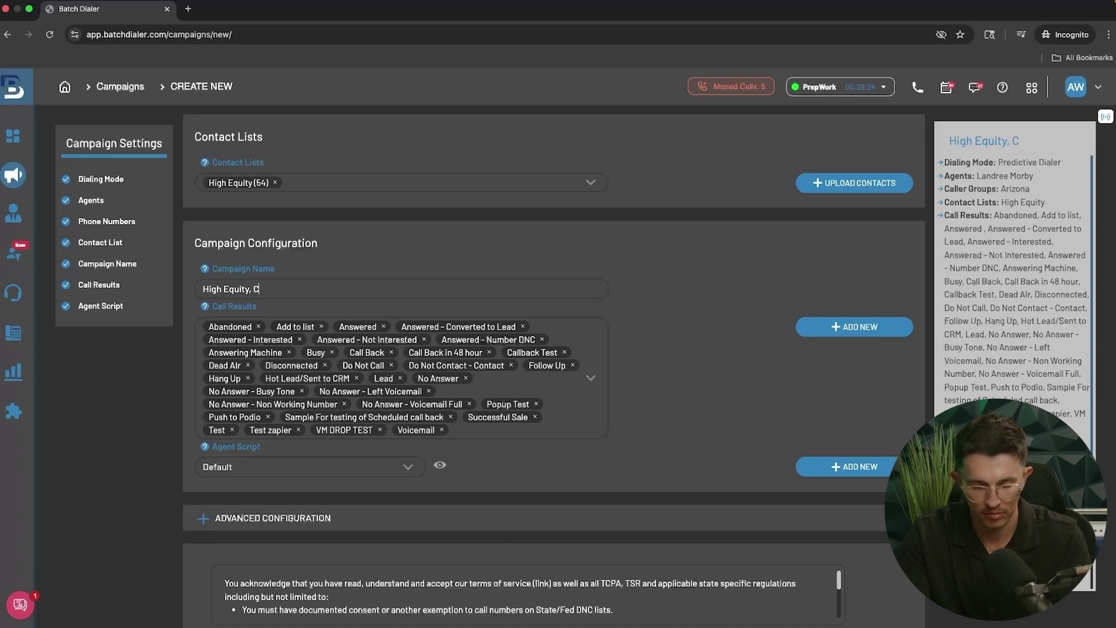
{"action": "type", "text": "ali"}
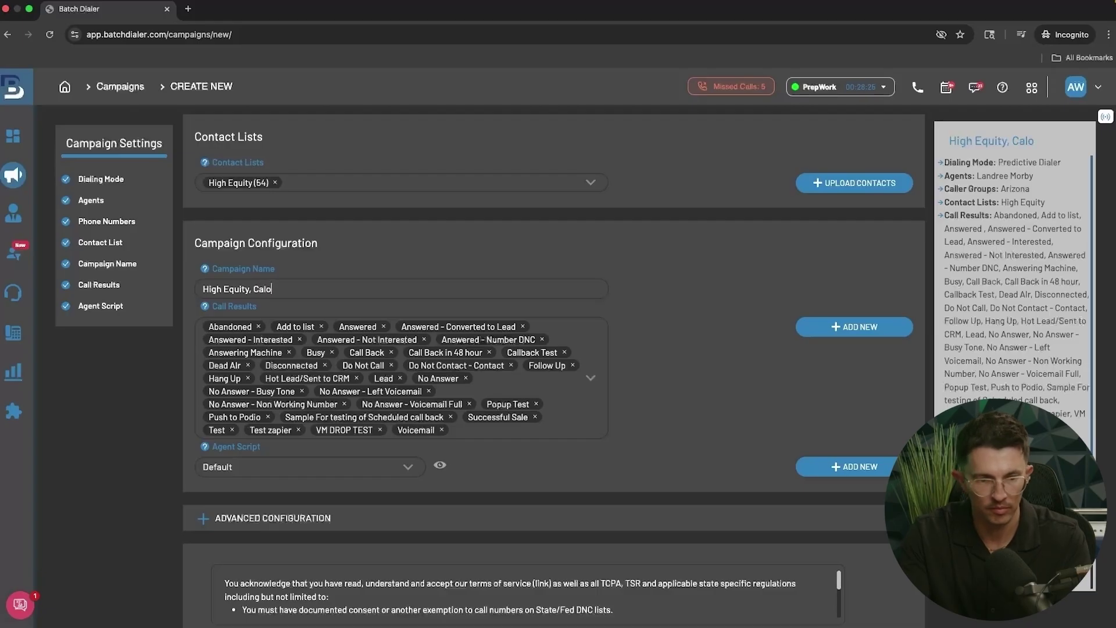
{"action": "scroll", "coordinate": [260, 287], "scroll_direction": "down", "scroll_amount": 1}
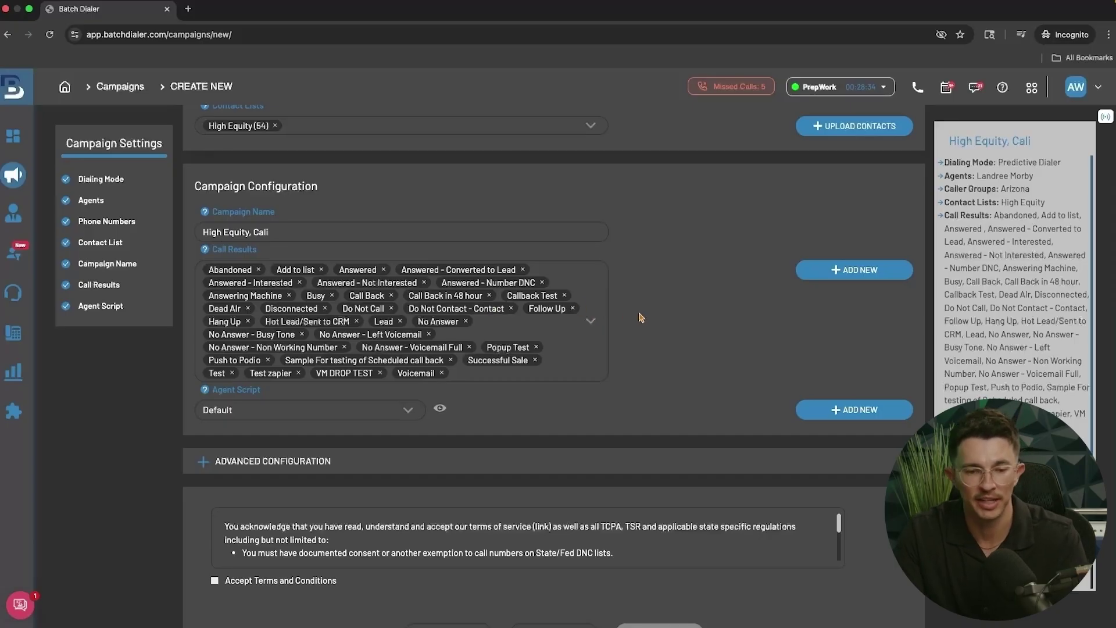
{"action": "scroll", "coordinate": [640, 317], "scroll_direction": "down", "scroll_amount": 2}
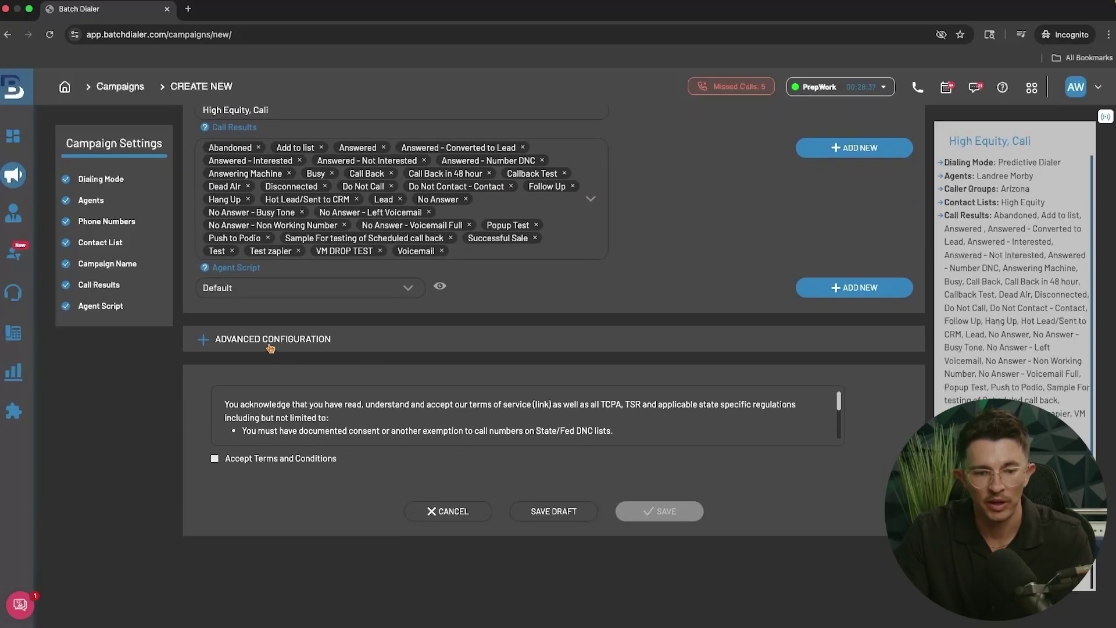
Expand Advanced Configuration to see Adaptive call order, Automatic Answer, 3 dials per agent, 30-second abandonment
{"action": "left_click", "coordinate": [290, 340]}
{"action": "scroll", "coordinate": [593, 391], "scroll_direction": "down", "scroll_amount": 2}
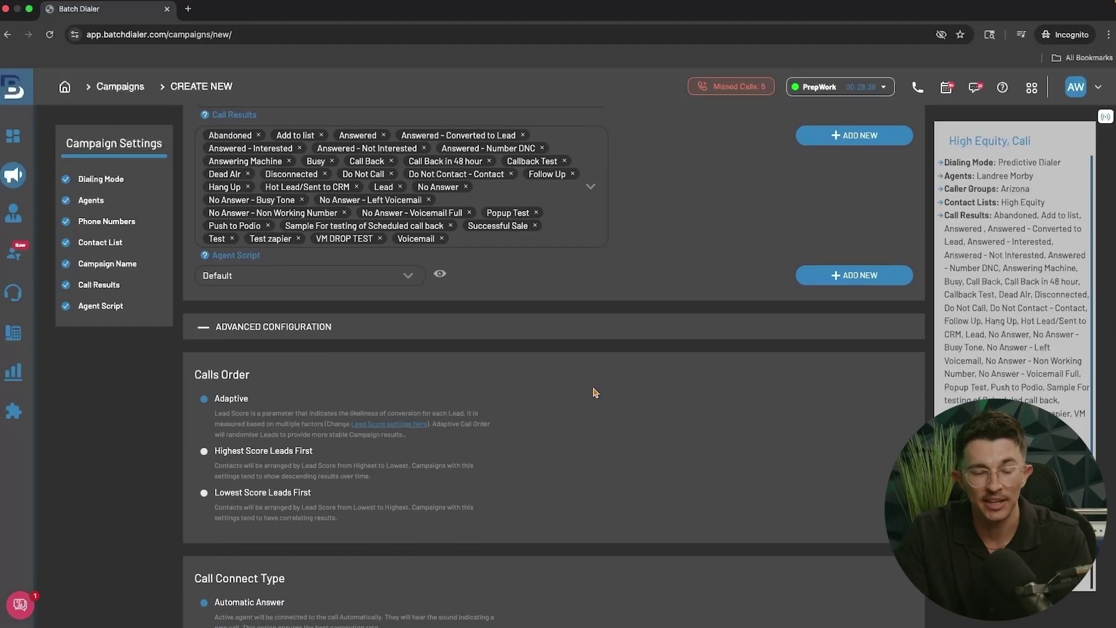
{"action": "scroll", "coordinate": [594, 392], "scroll_direction": "down", "scroll_amount": 1}
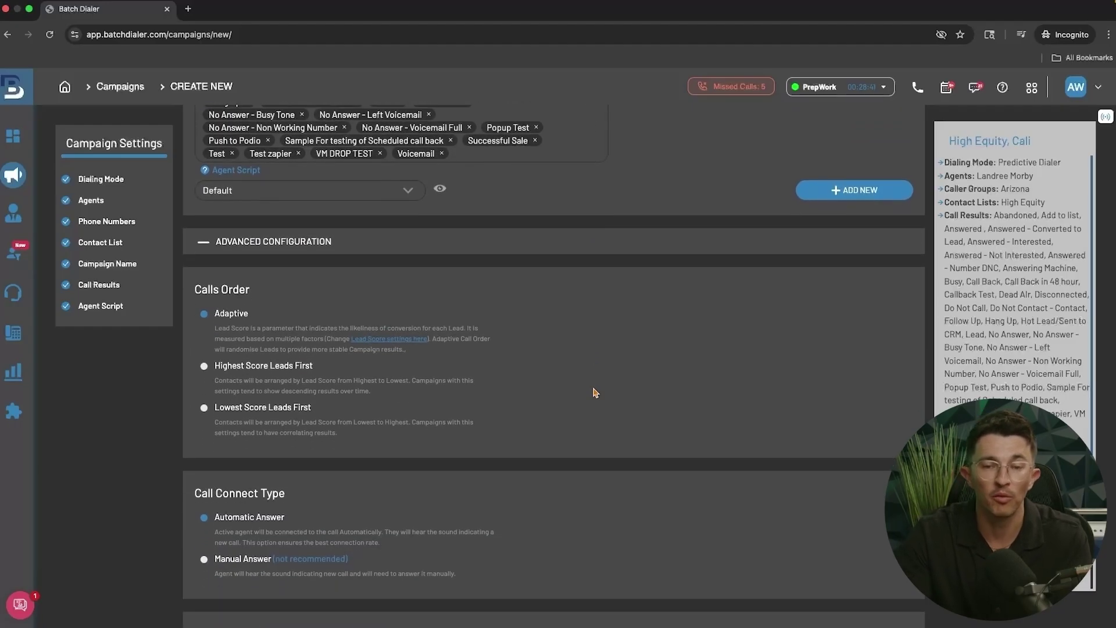
{"action": "scroll", "coordinate": [594, 393], "scroll_direction": "down", "scroll_amount": 1}
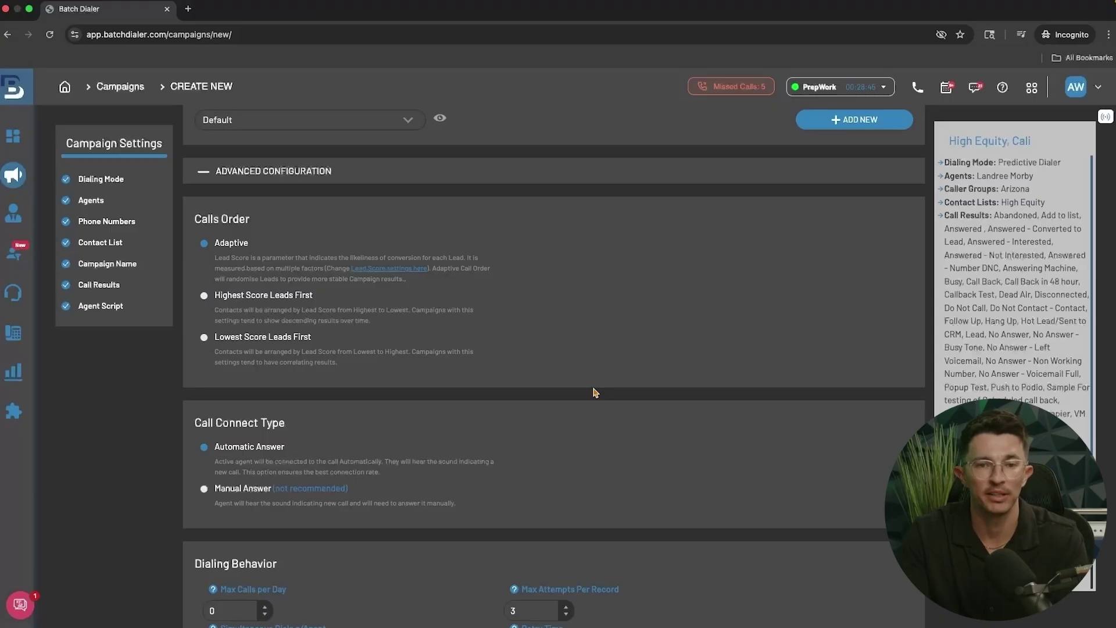
{"action": "scroll", "coordinate": [594, 392], "scroll_direction": "down", "scroll_amount": 2}
{"action": "scroll", "coordinate": [594, 392], "scroll_direction": "down", "scroll_amount": 3}
{"action": "scroll", "coordinate": [594, 392], "scroll_direction": "up", "scroll_amount": 5}
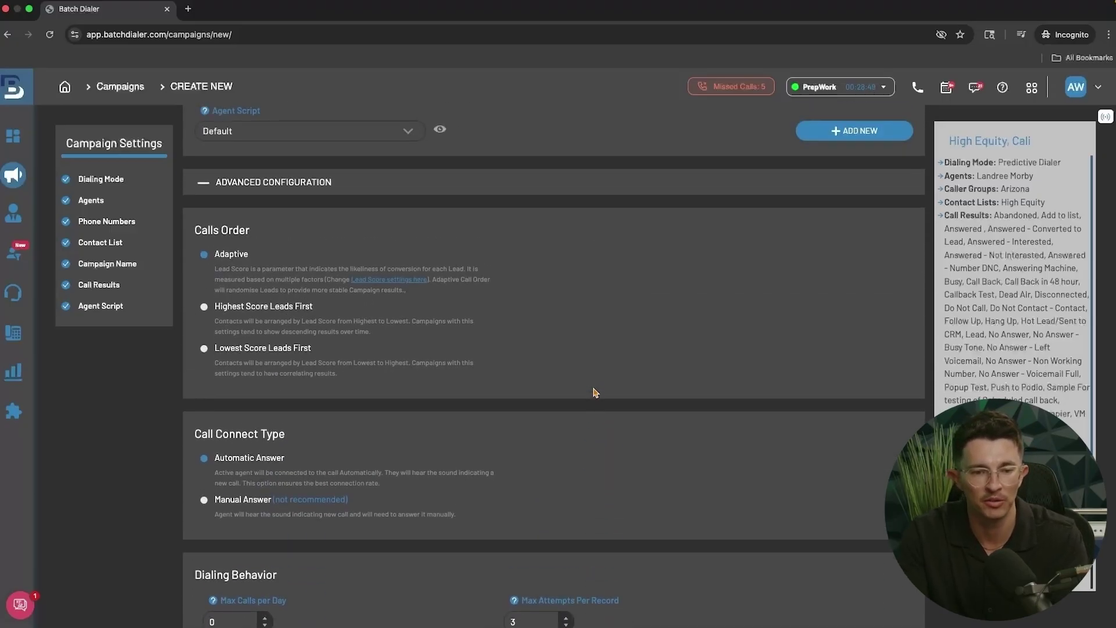
{"action": "scroll", "coordinate": [594, 392], "scroll_direction": "up", "scroll_amount": 1}
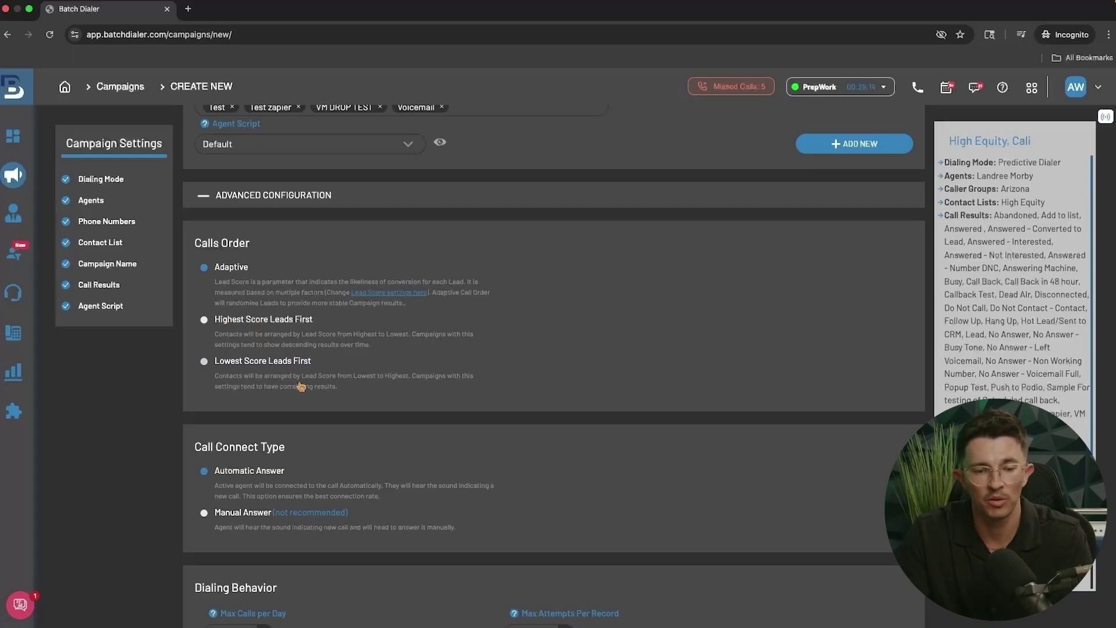
{"action": "scroll", "coordinate": [580, 347], "scroll_direction": "down", "scroll_amount": 2}
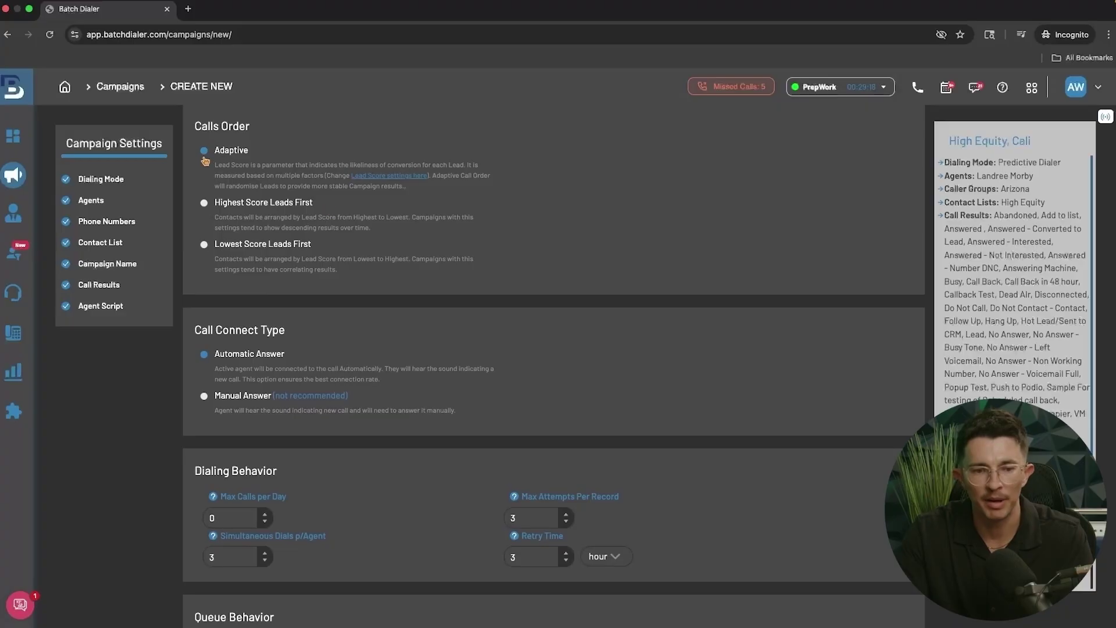
{"action": "scroll", "coordinate": [322, 214], "scroll_direction": "down", "scroll_amount": 2}
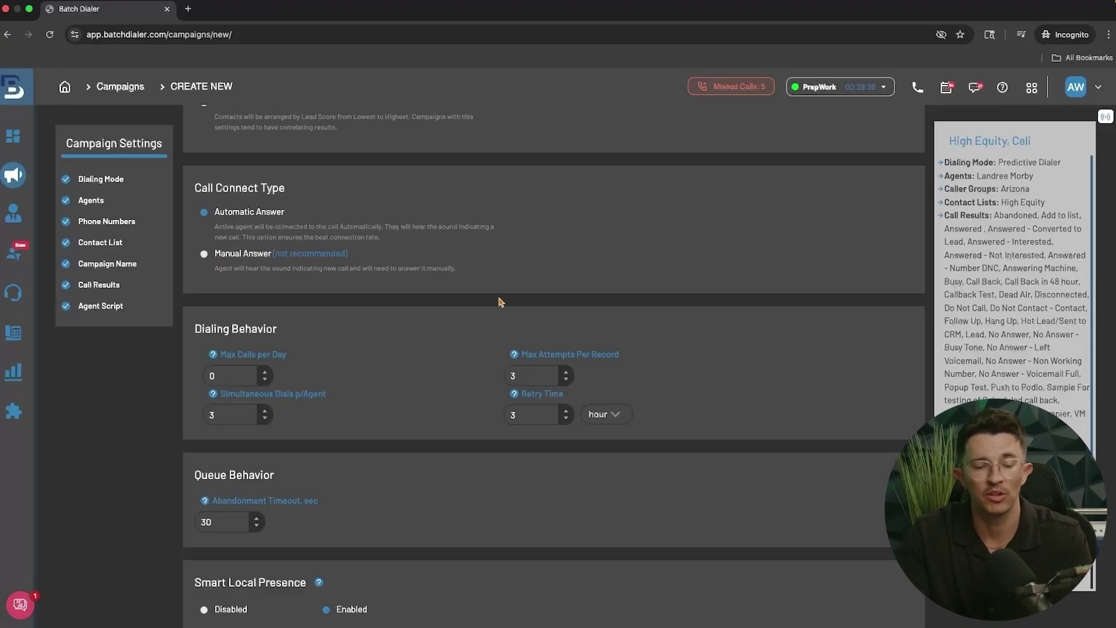
{"action": "scroll", "coordinate": [501, 302], "scroll_direction": "down", "scroll_amount": 2}
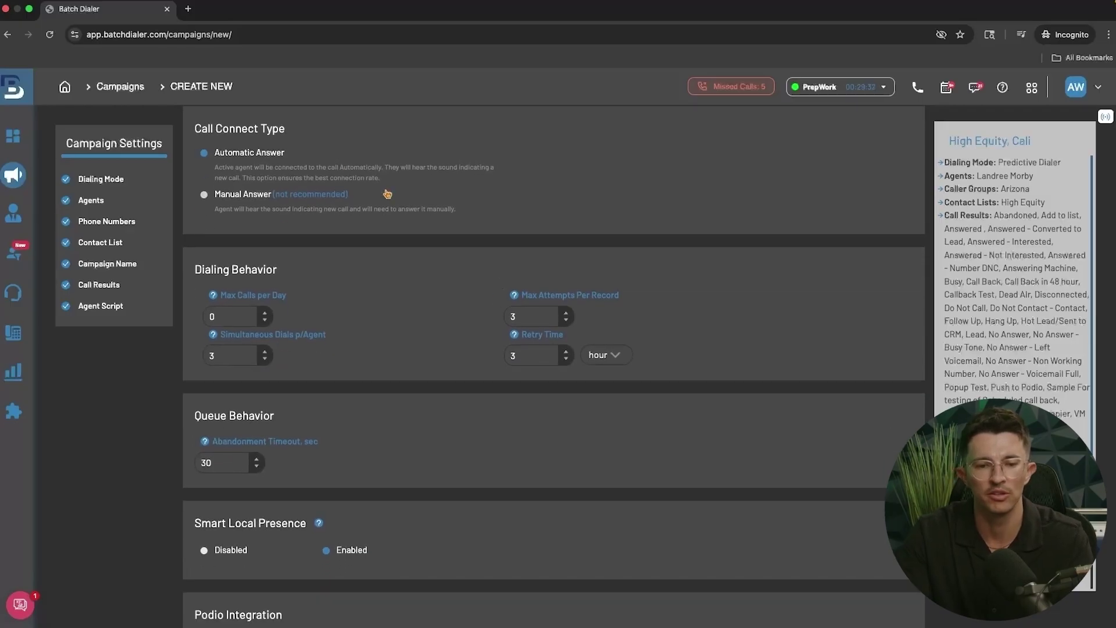
{"action": "scroll", "coordinate": [477, 195], "scroll_direction": "down", "scroll_amount": 2}
{"action": "scroll", "coordinate": [488, 199], "scroll_direction": "down", "scroll_amount": 1}
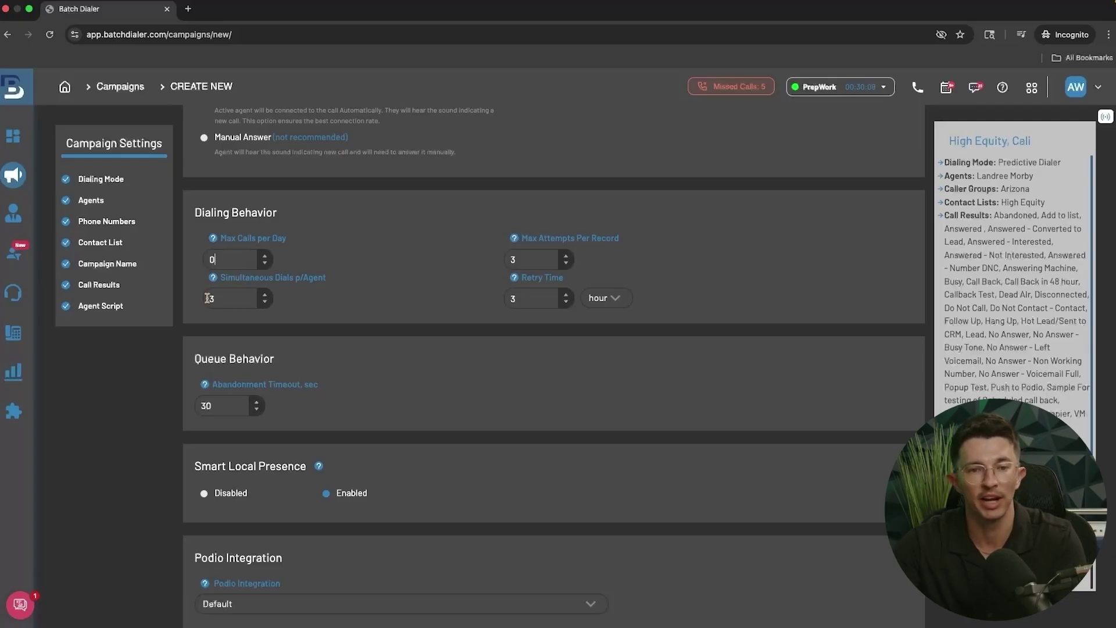
{"action": "left_click", "coordinate": [232, 300]}
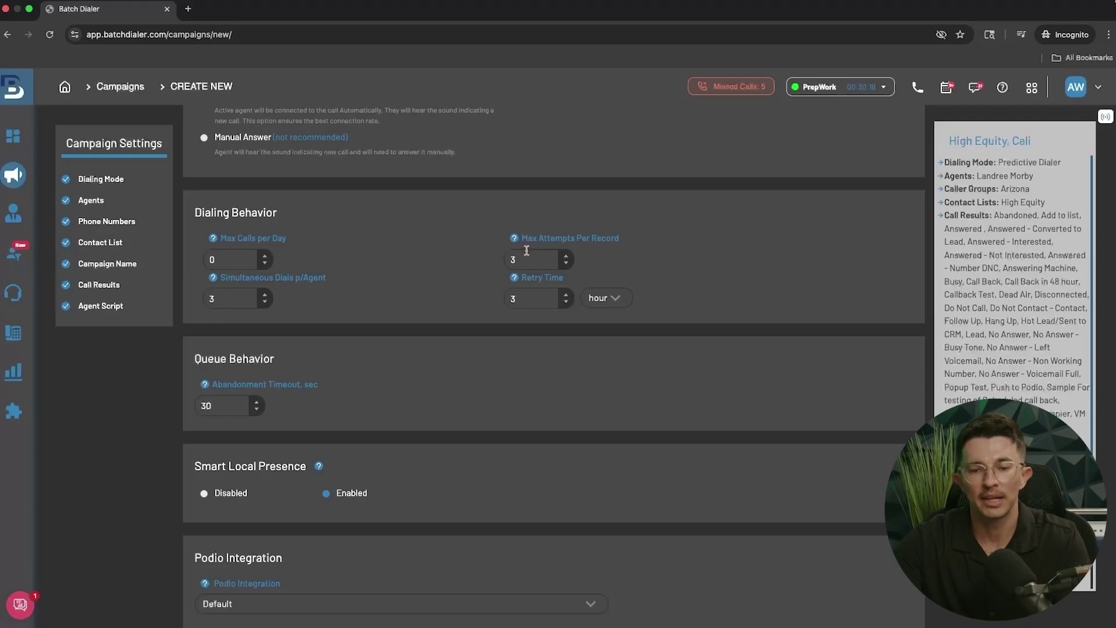
{"action": "left_click", "coordinate": [543, 258]}
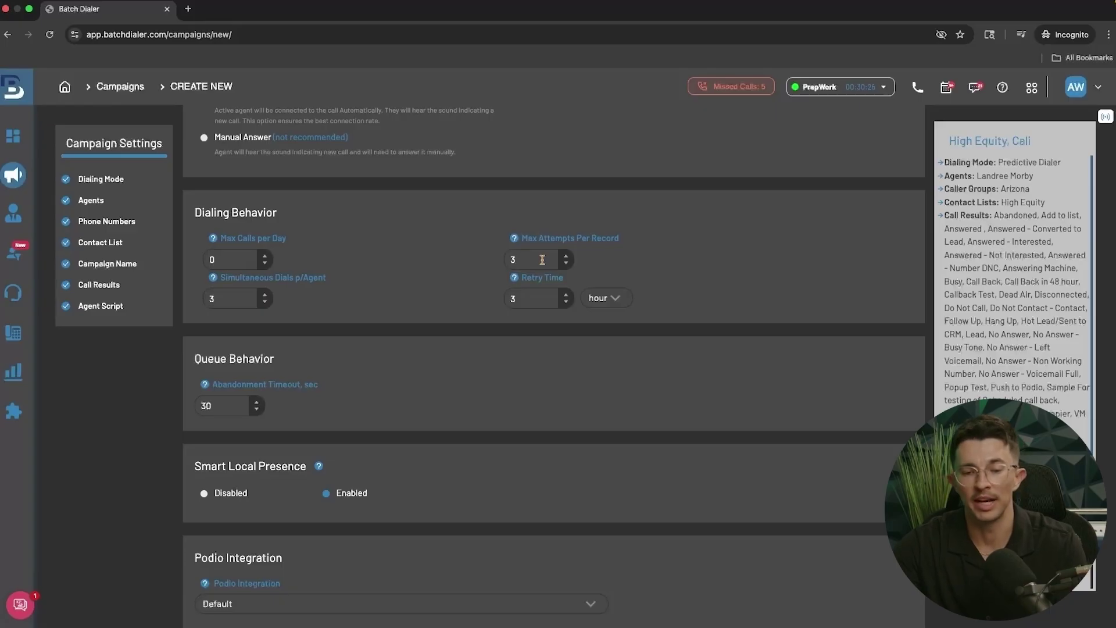
{"action": "left_click", "coordinate": [533, 299]}
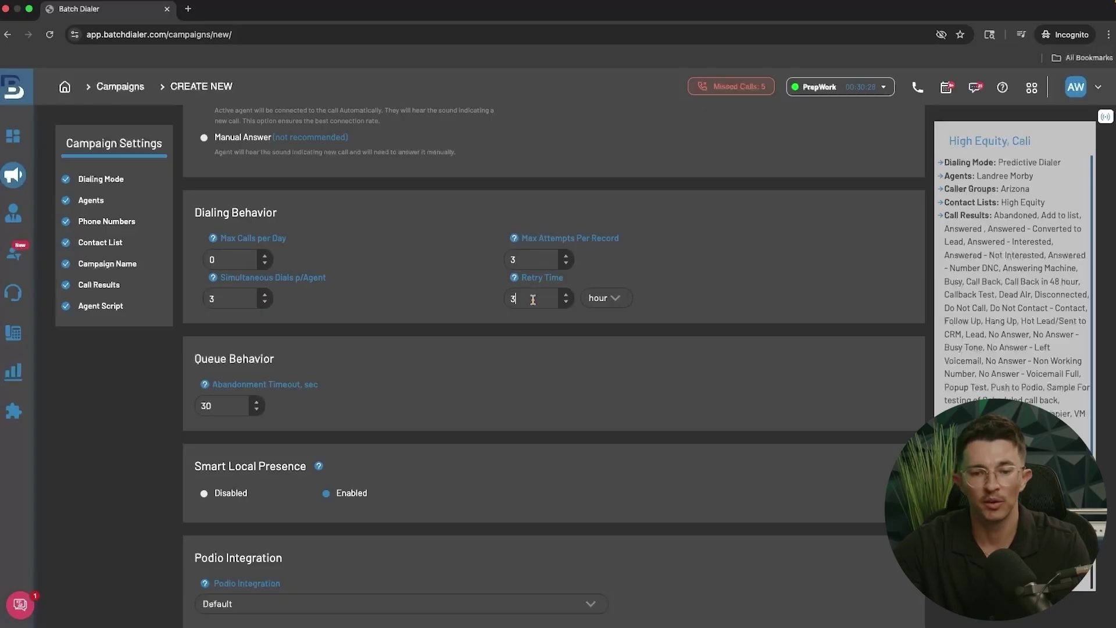
{"action": "left_click", "coordinate": [536, 264]}
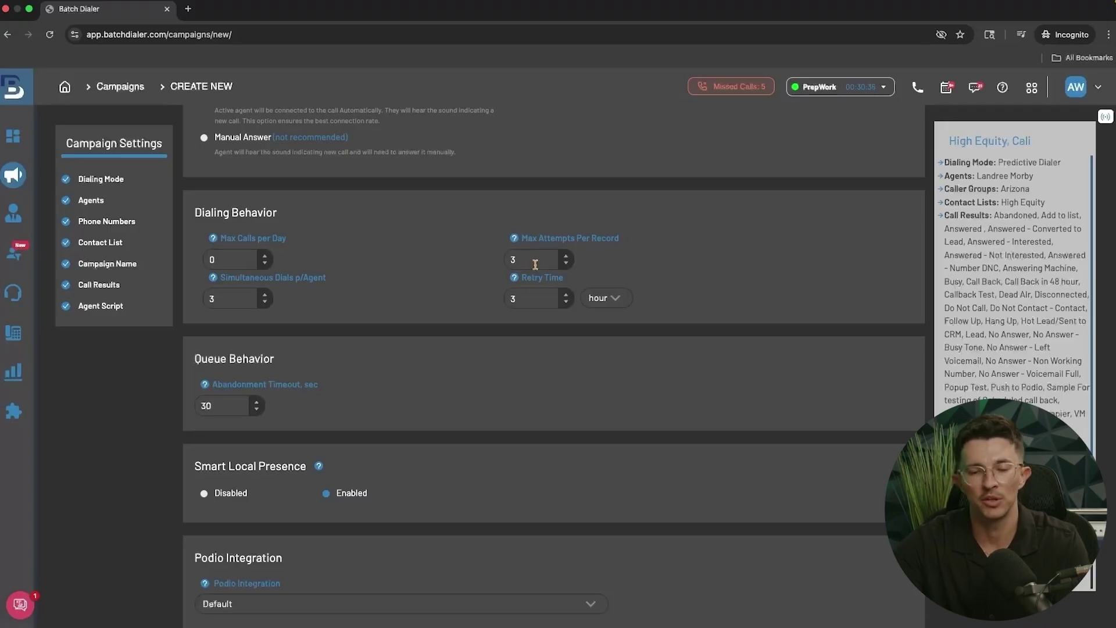
{"action": "scroll", "coordinate": [469, 309], "scroll_direction": "down", "scroll_amount": 3}
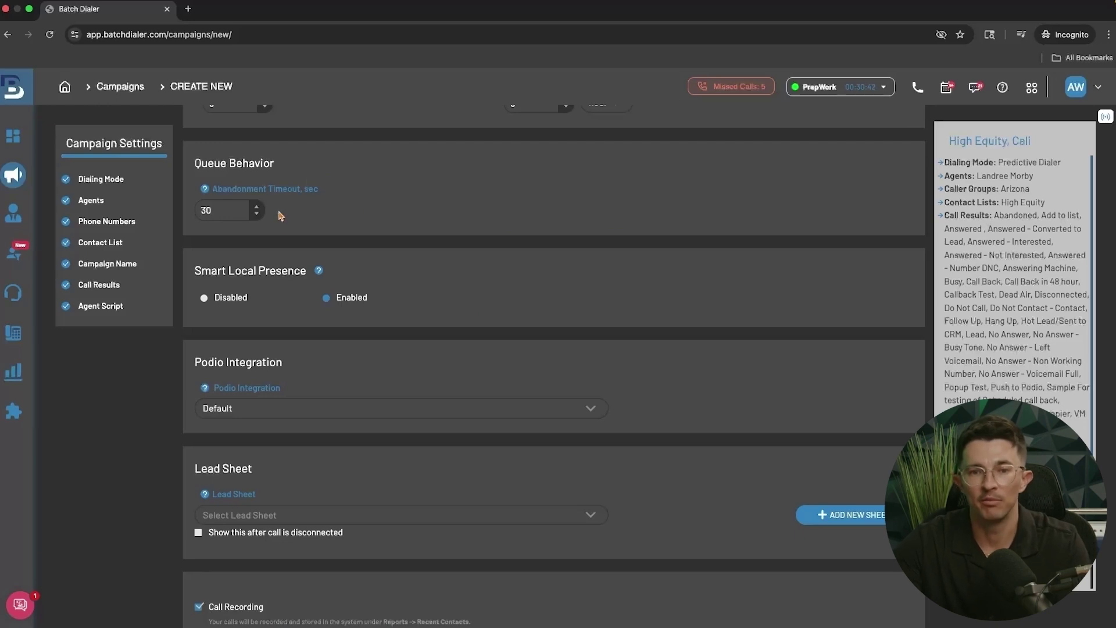
Set Smart Local Presence to Disabled
{"action": "scroll", "coordinate": [349, 247], "scroll_direction": "down", "scroll_amount": 1}
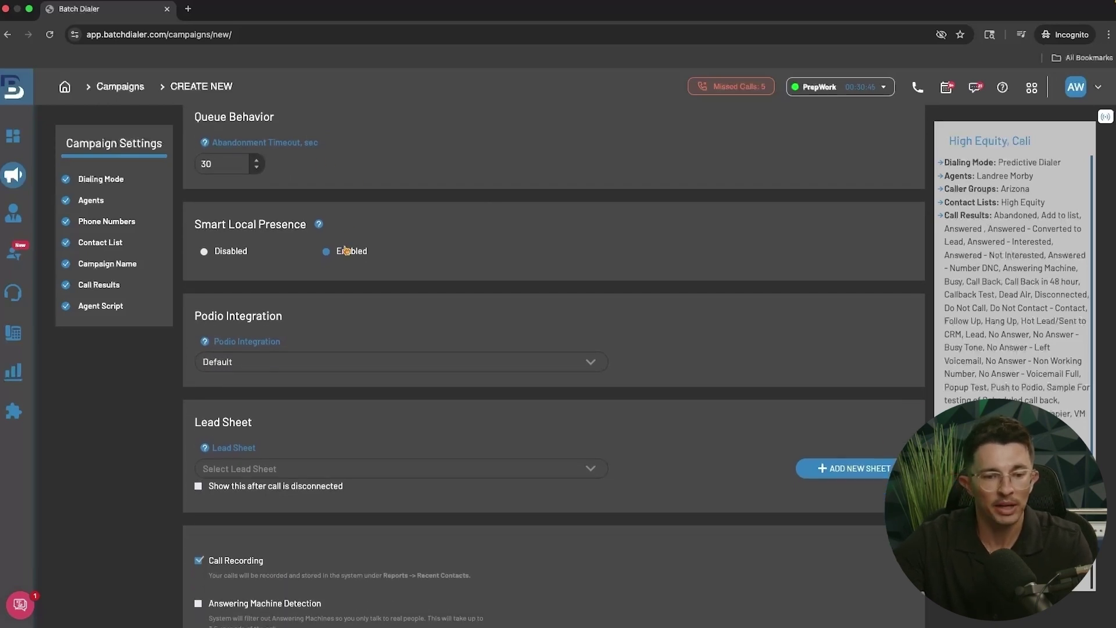
{"action": "scroll", "coordinate": [314, 237], "scroll_direction": "down", "scroll_amount": 1}
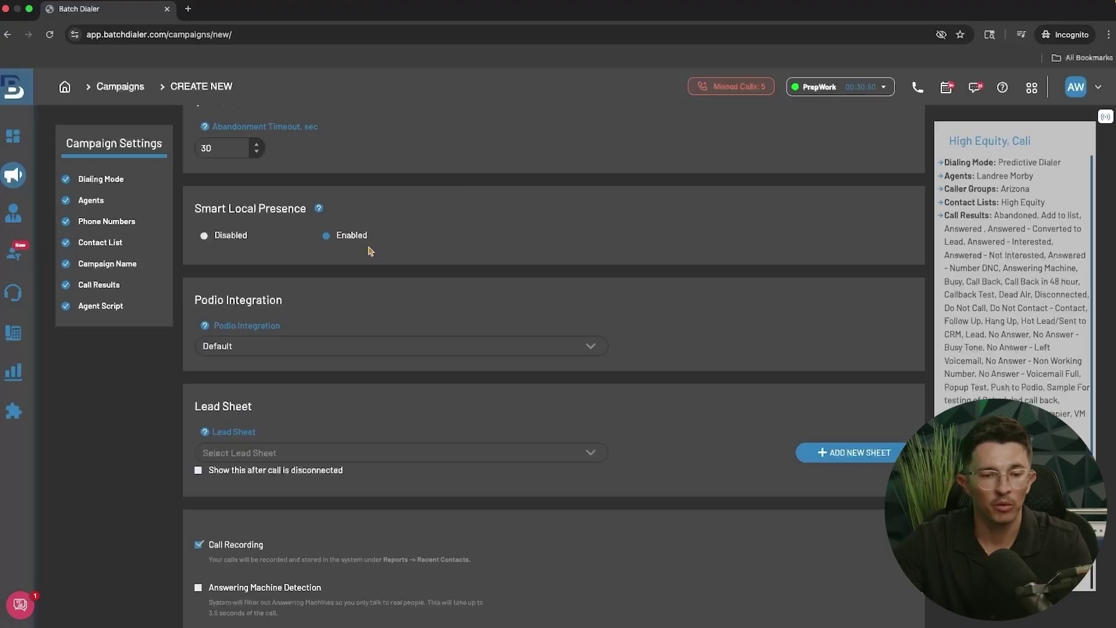
{"action": "left_click", "coordinate": [209, 238]}
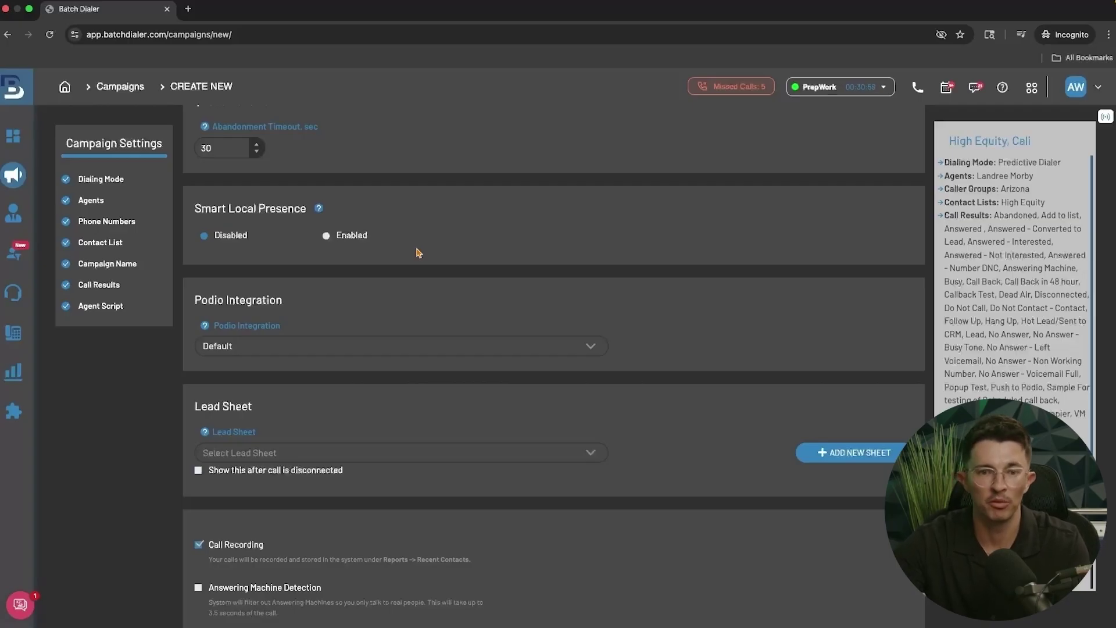
{"action": "scroll", "coordinate": [436, 243], "scroll_direction": "down", "scroll_amount": 3}
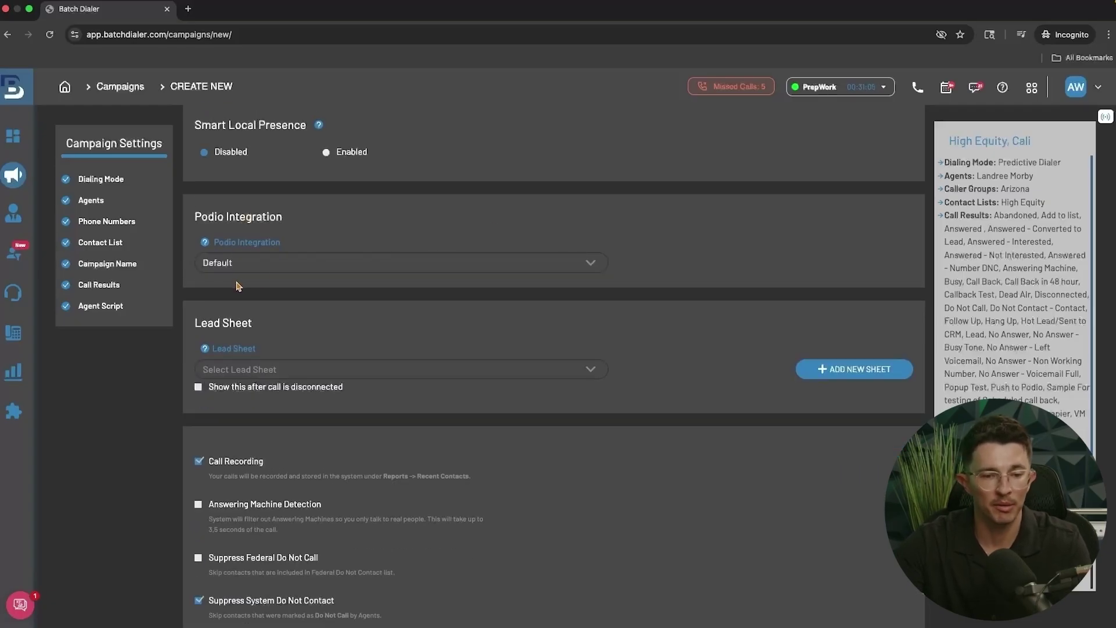
{"action": "scroll", "coordinate": [495, 245], "scroll_direction": "down", "scroll_amount": 8}
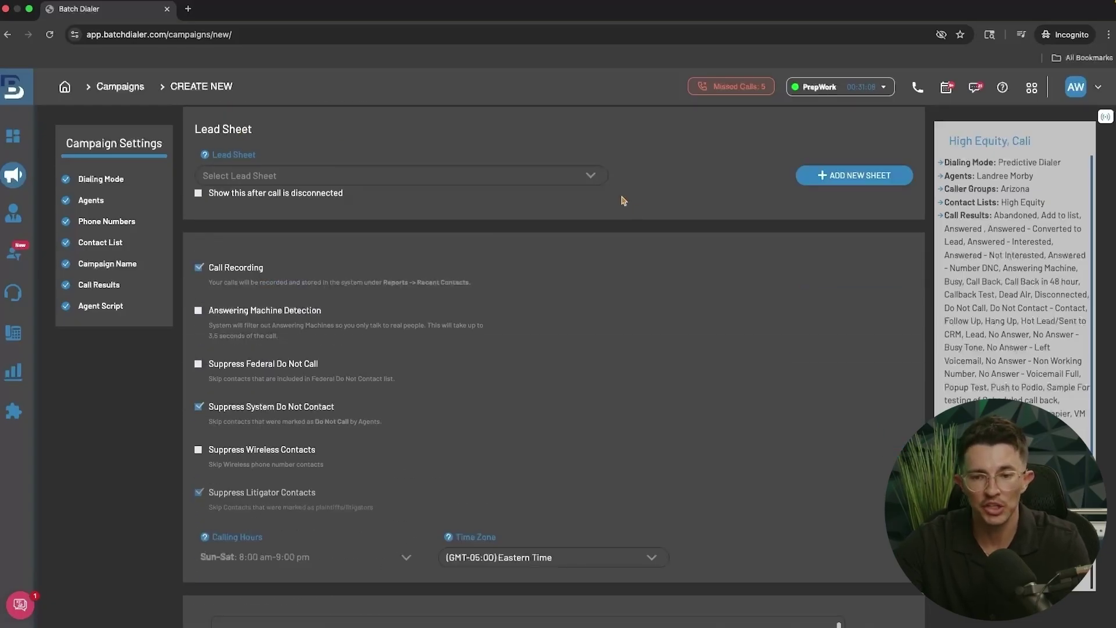
{"action": "scroll", "coordinate": [726, 276], "scroll_direction": "down", "scroll_amount": 2}
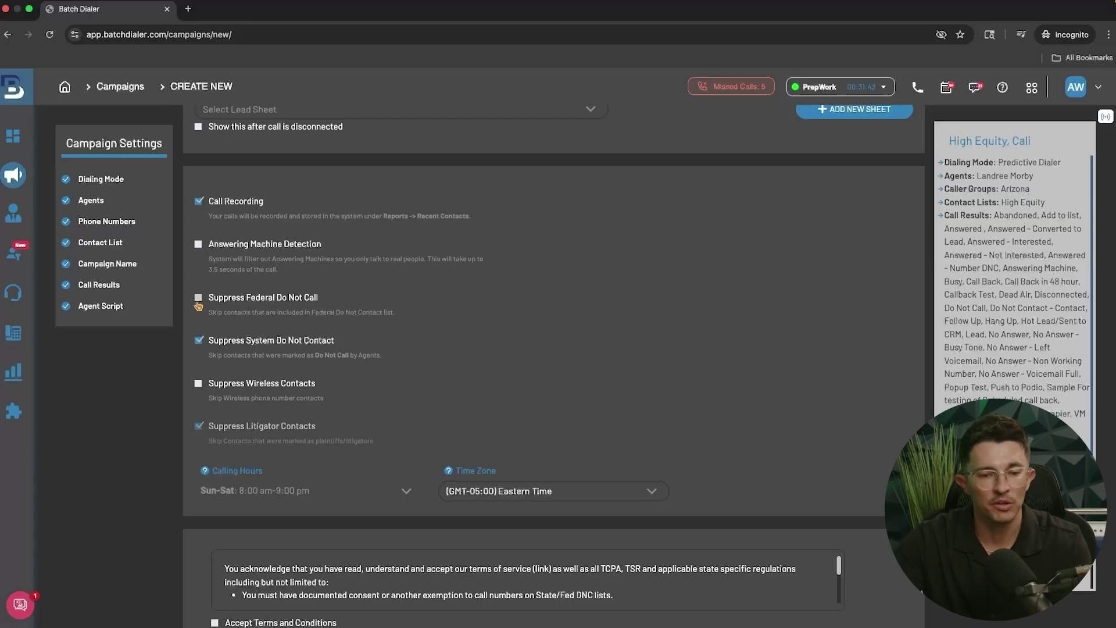
Keep Eastern Time as the time zone and accept the terms and conditions
{"action": "scroll", "coordinate": [287, 318], "scroll_direction": "down", "scroll_amount": 2}
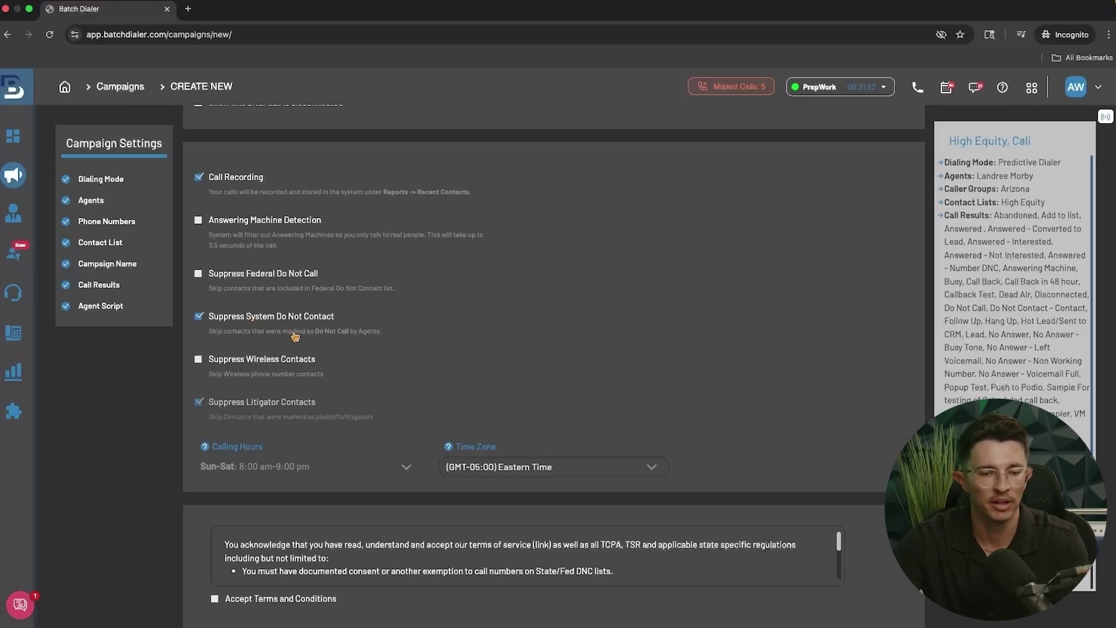
{"action": "scroll", "coordinate": [293, 337], "scroll_direction": "down", "scroll_amount": 1}
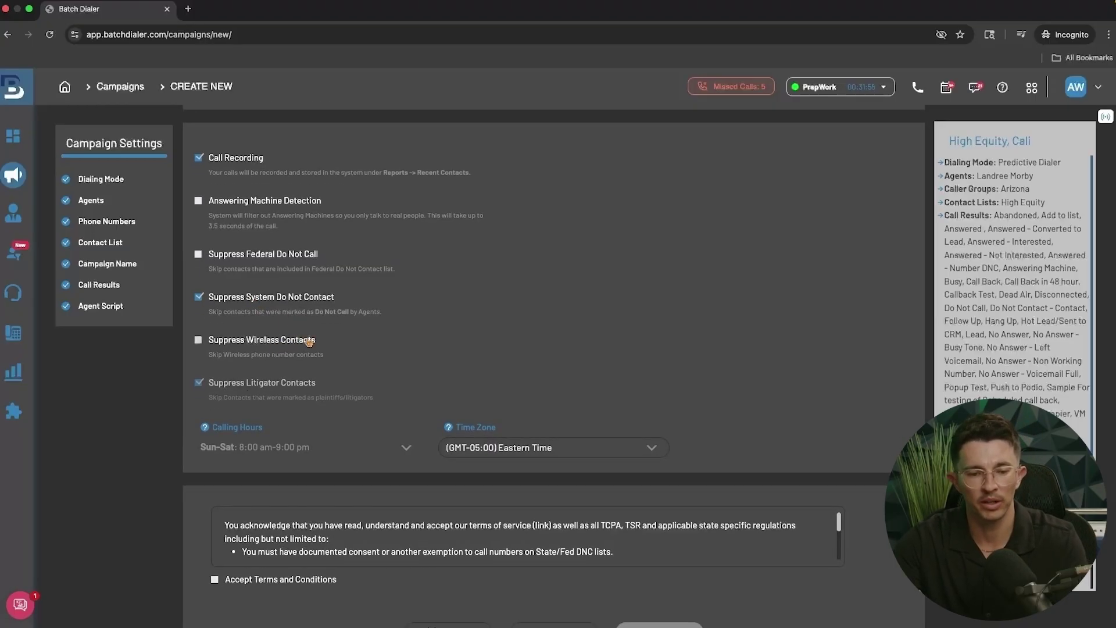
{"action": "scroll", "coordinate": [302, 345], "scroll_direction": "down", "scroll_amount": 3}
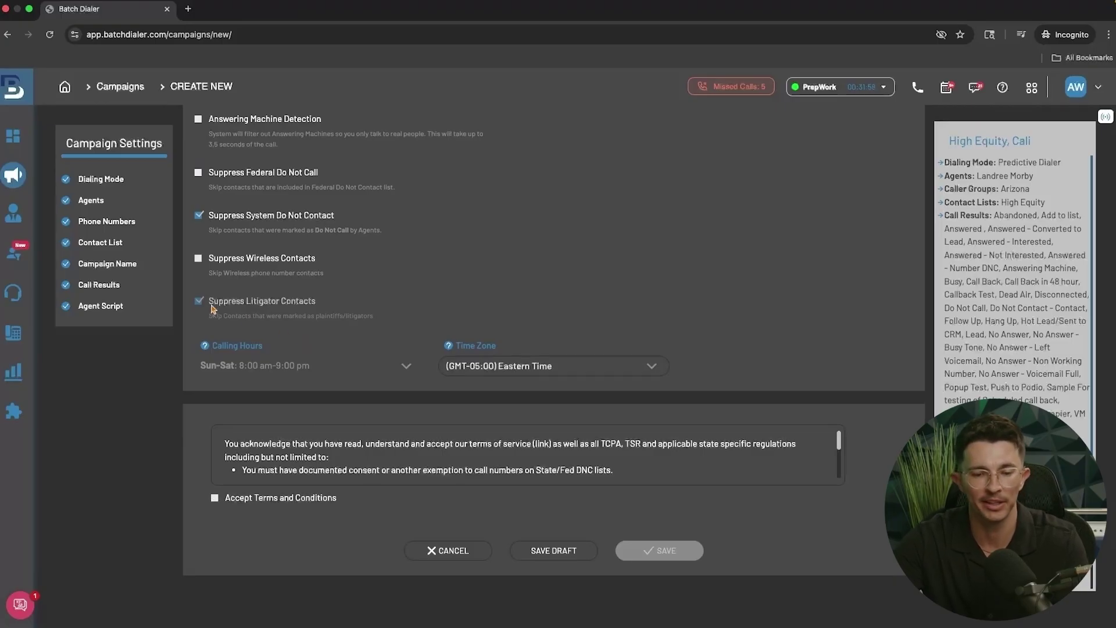
{"action": "left_click", "coordinate": [531, 370]}
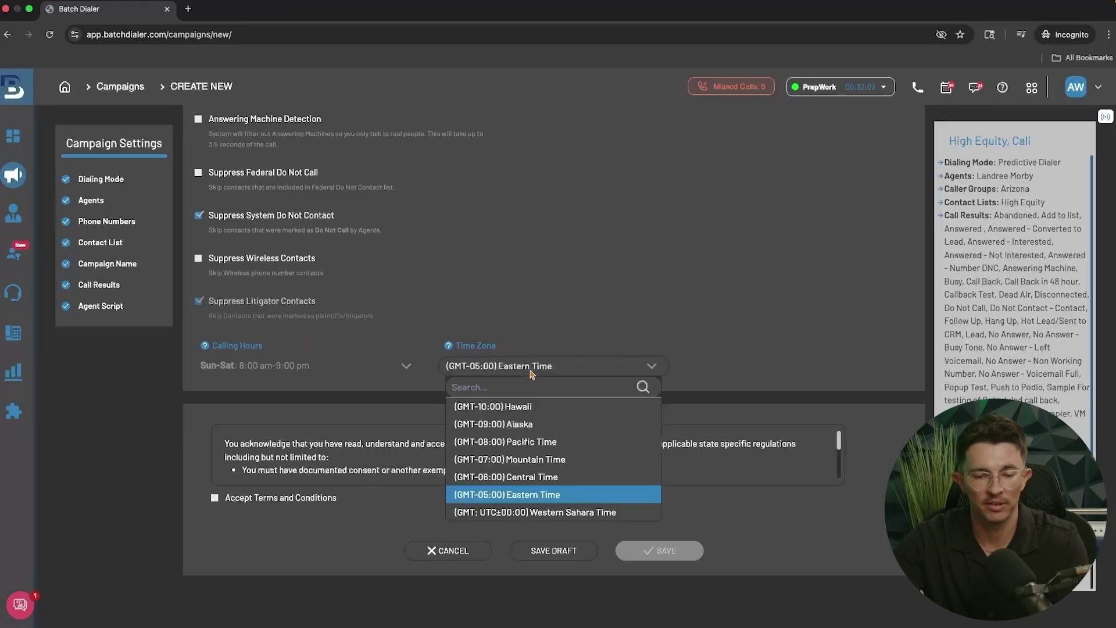
{"action": "left_click", "coordinate": [533, 495]}
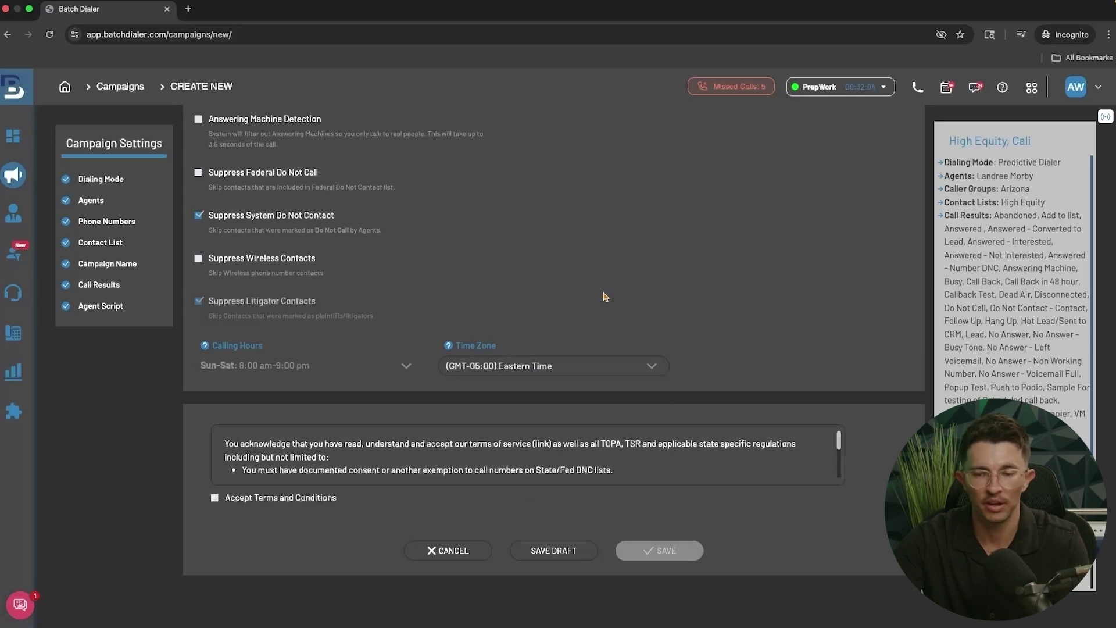
{"action": "scroll", "coordinate": [639, 285], "scroll_direction": "down", "scroll_amount": 2}
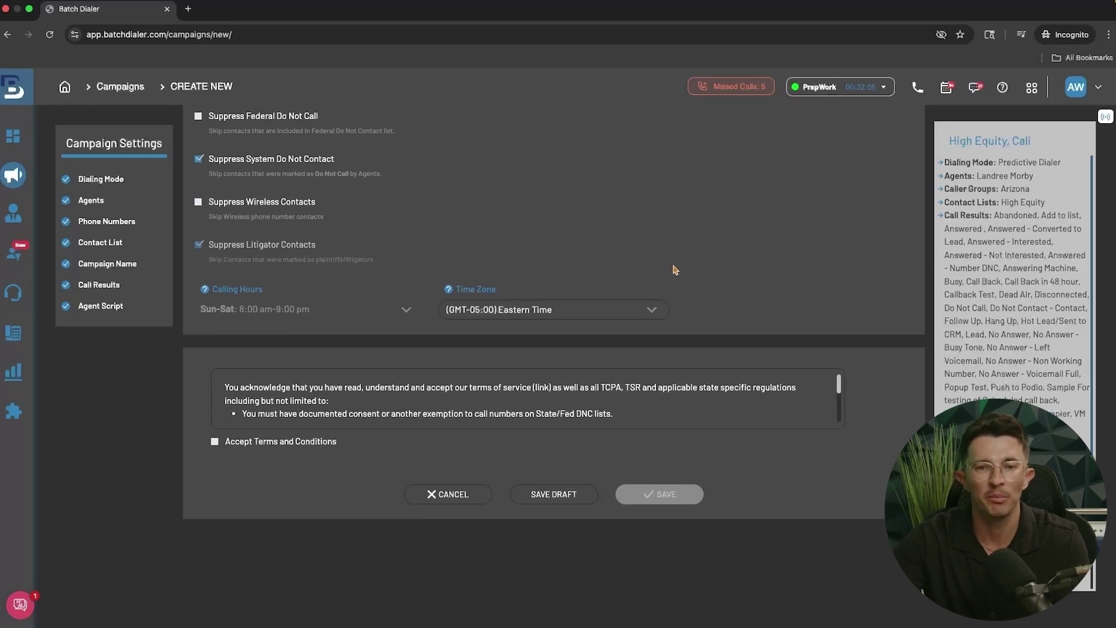
{"action": "left_click", "coordinate": [215, 442]}
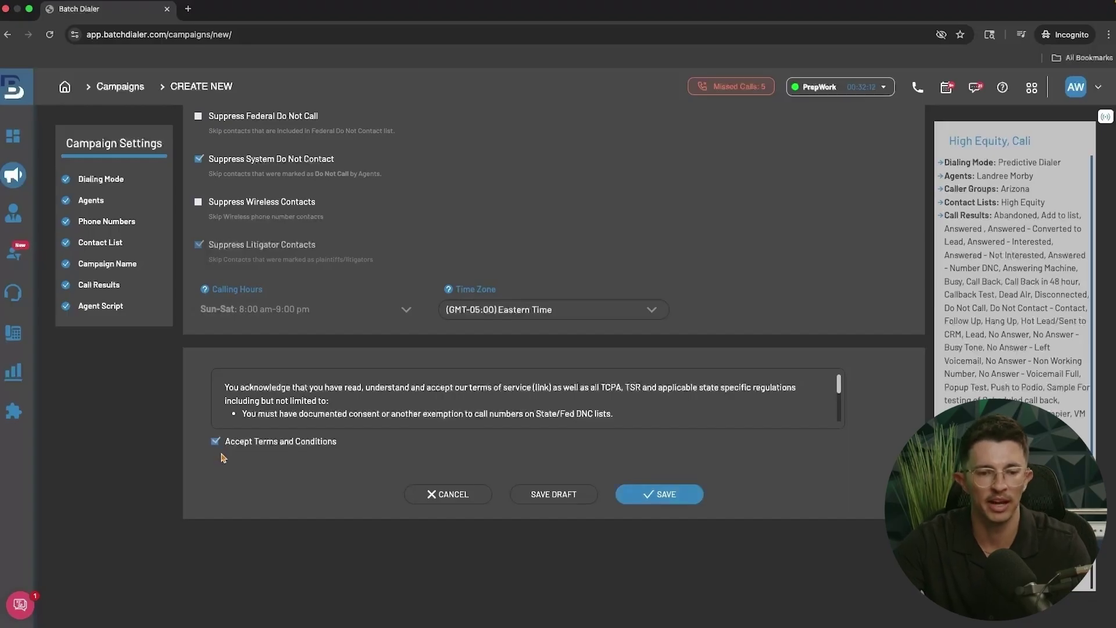
Save the campaign and join High Equity from the phone panel to start dialing
{"action": "left_click", "coordinate": [664, 501]}
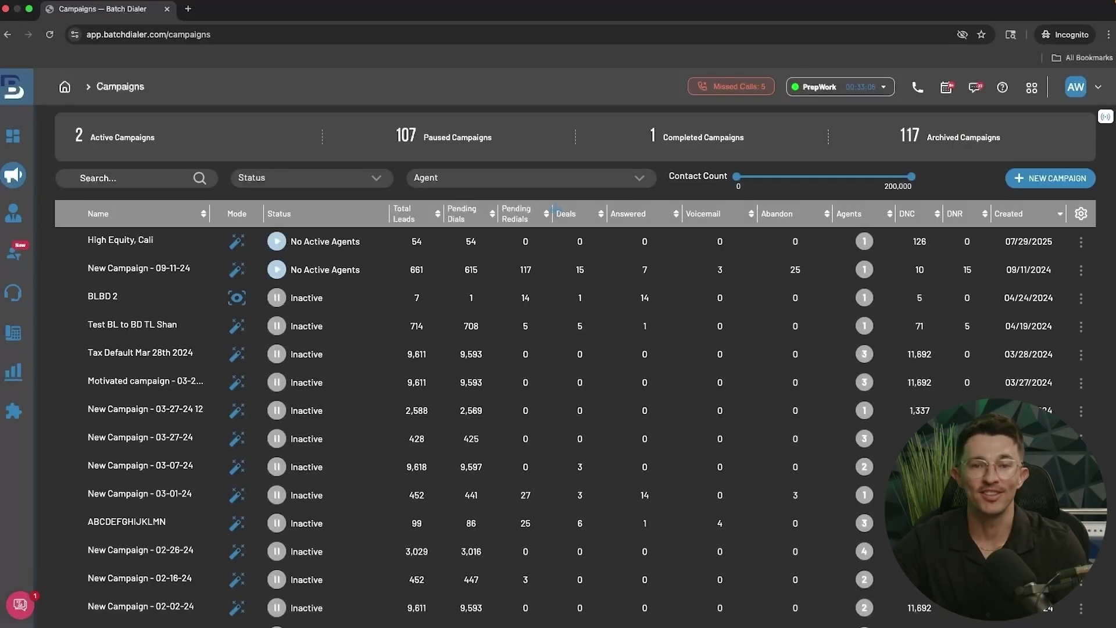
{"action": "left_click", "coordinate": [917, 90]}
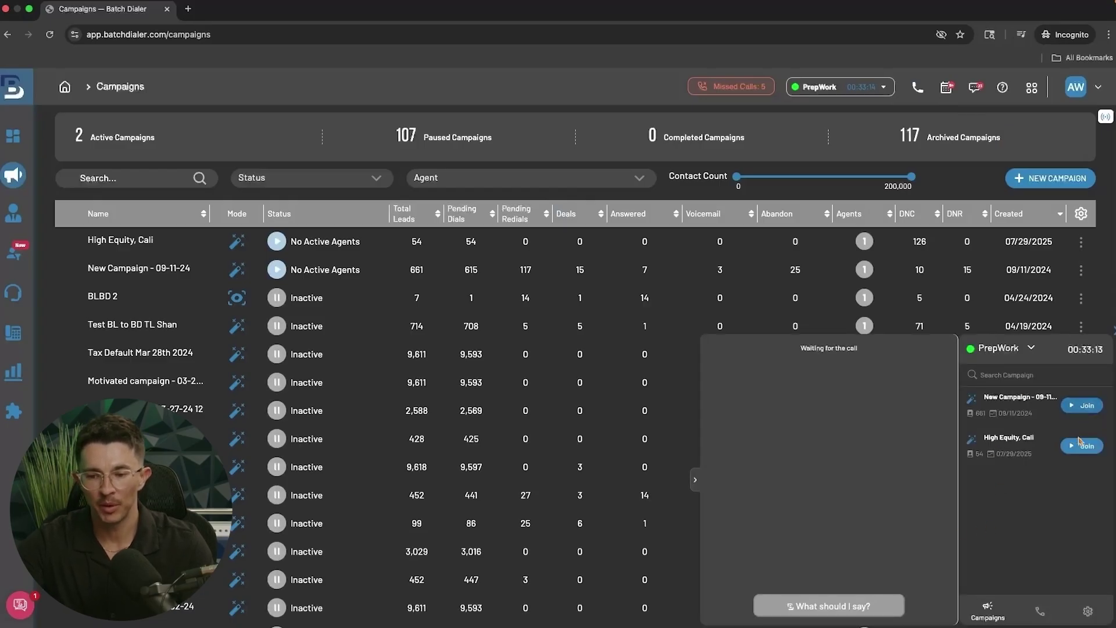
{"action": "mouse_move", "coordinate": [972, 402]}
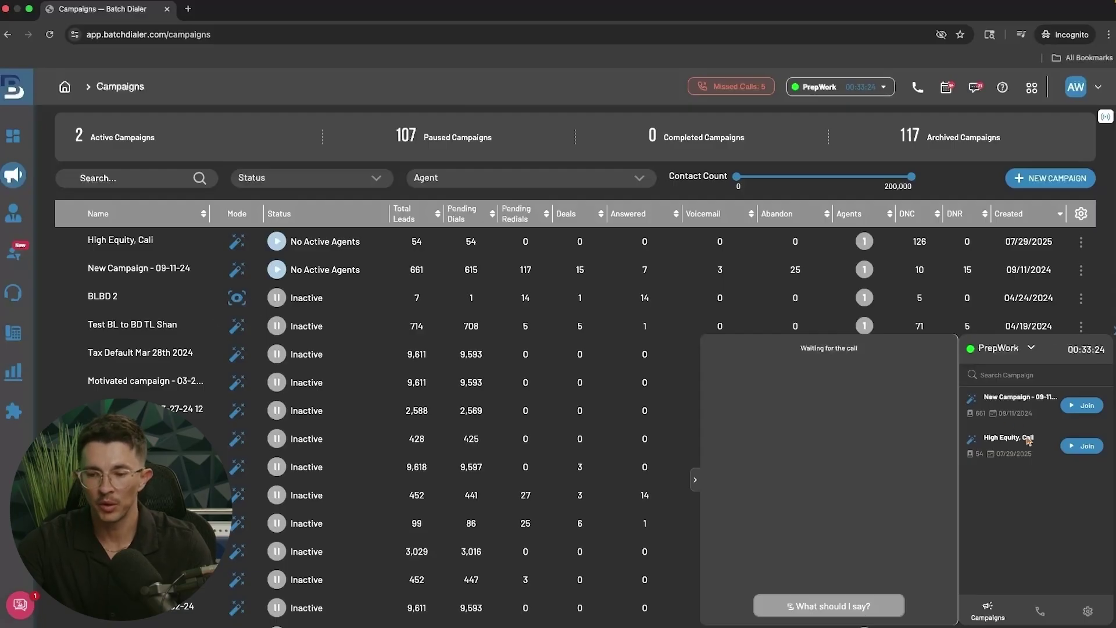
{"action": "left_click", "coordinate": [1074, 449]}
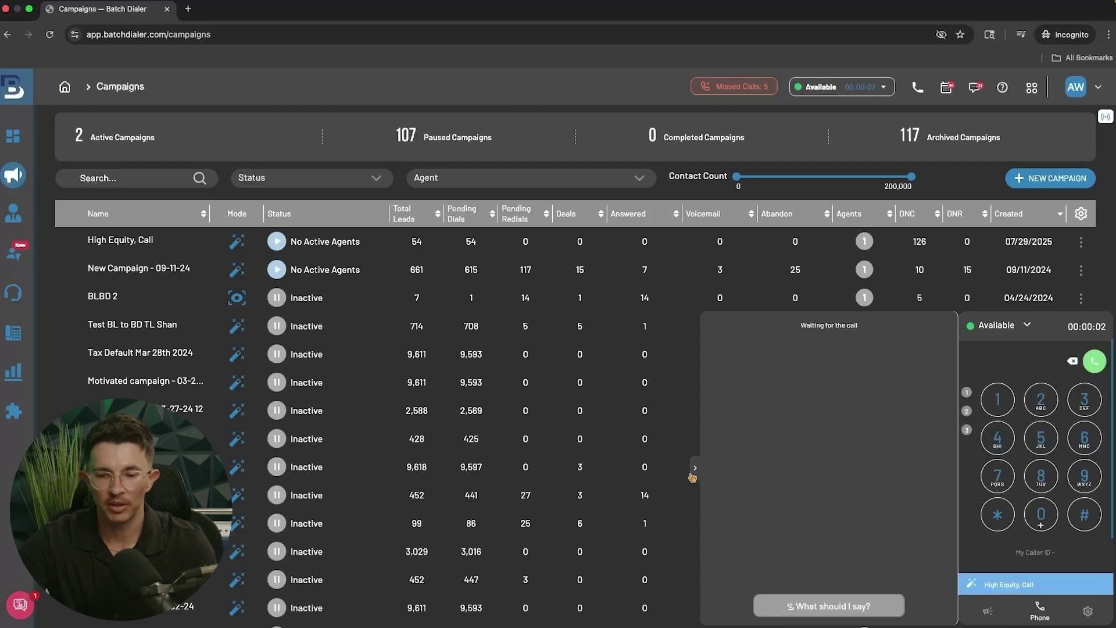
End the first call and save it as Do Not Call with the note 'not interested'
{"action": "left_click", "coordinate": [694, 478]}
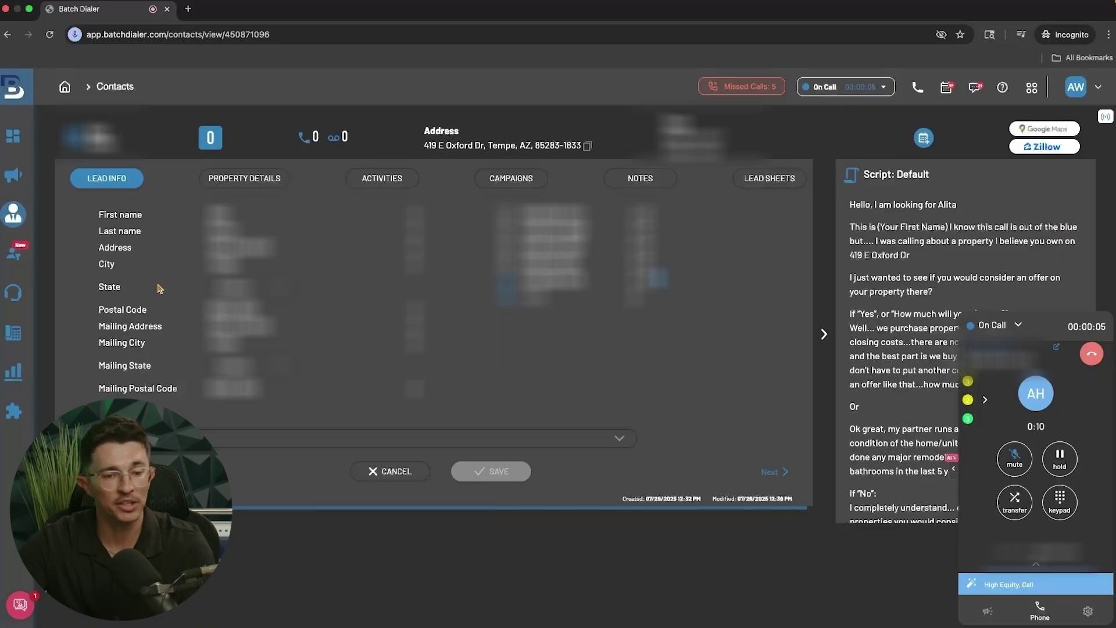
{"action": "left_click", "coordinate": [1091, 362]}
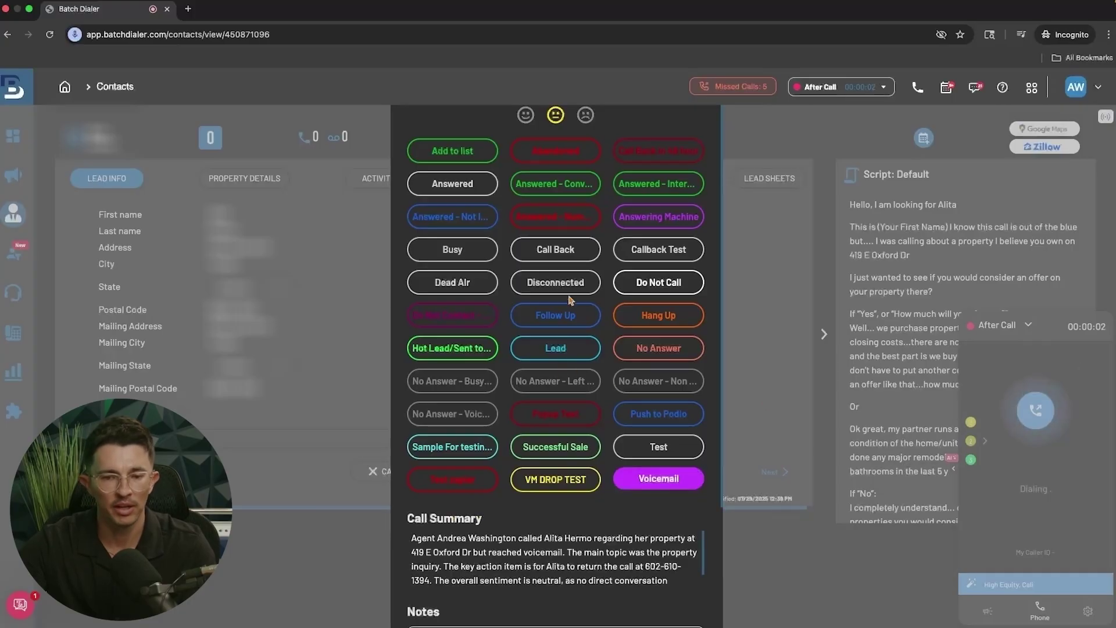
{"action": "left_click", "coordinate": [654, 283]}
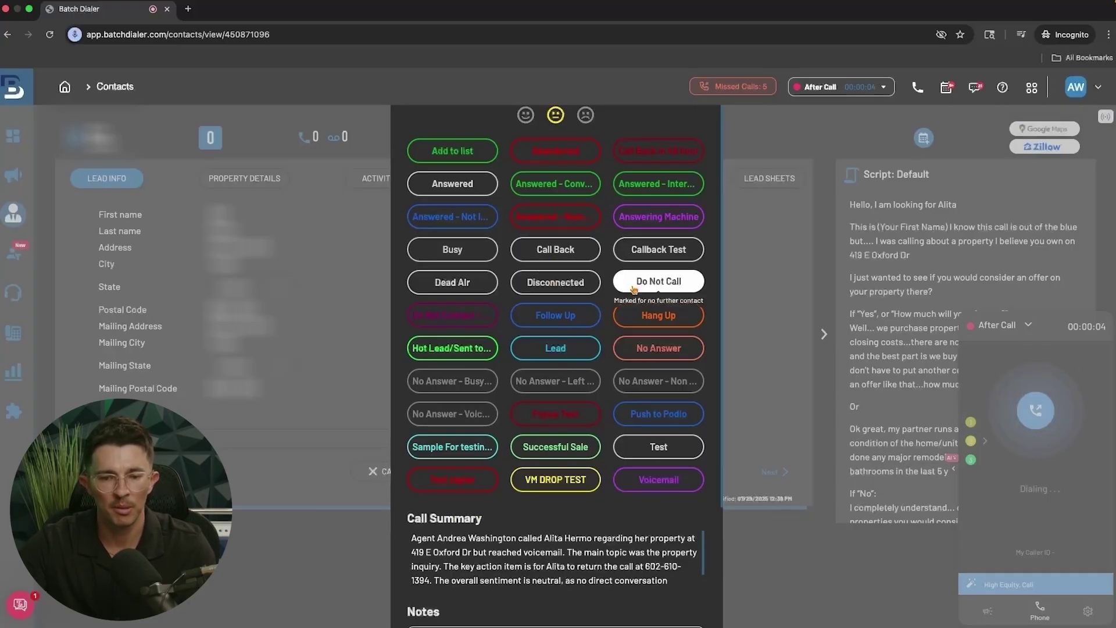
{"action": "scroll", "coordinate": [438, 570], "scroll_direction": "down", "scroll_amount": 1}
{"action": "scroll", "coordinate": [502, 556], "scroll_direction": "down", "scroll_amount": 3}
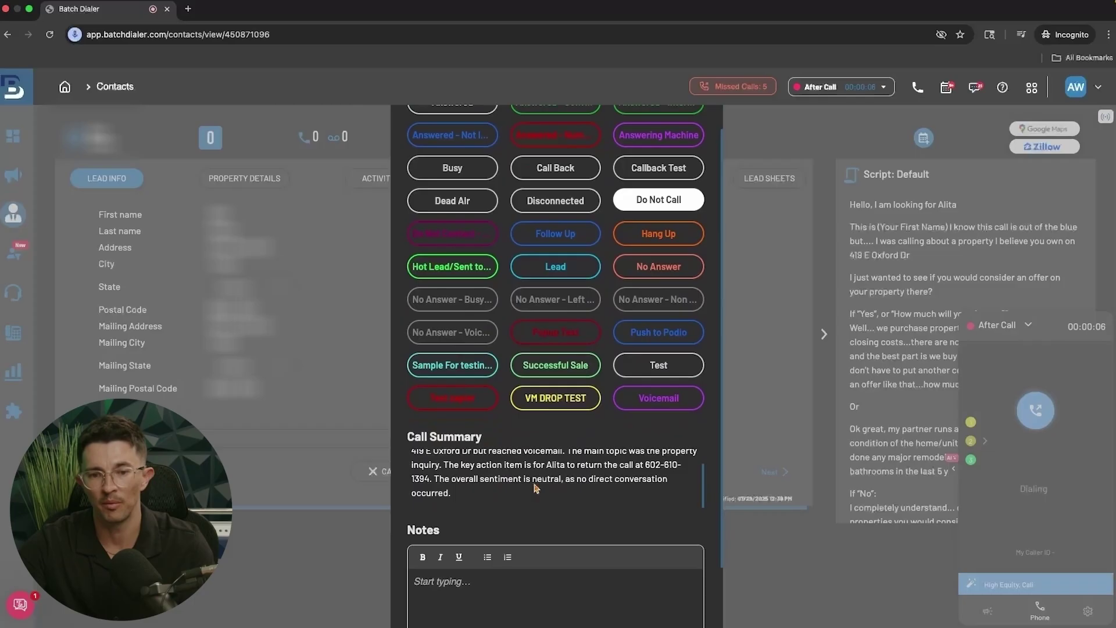
{"action": "scroll", "coordinate": [506, 512], "scroll_direction": "down", "scroll_amount": 1}
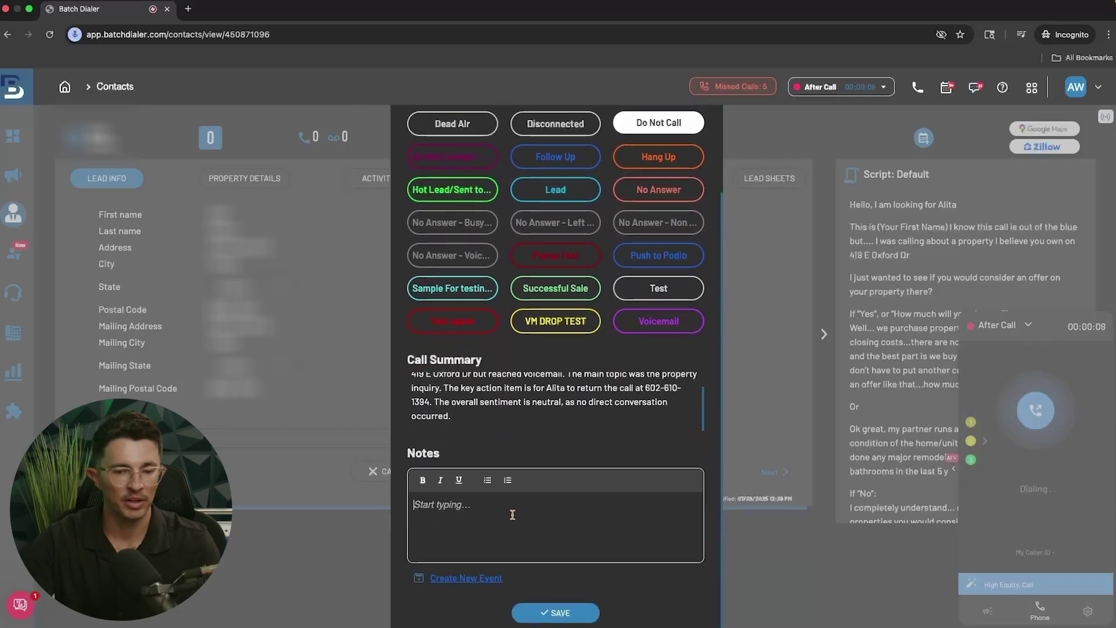
{"action": "left_click", "coordinate": [512, 514]}
{"action": "type", "text": "not in"}
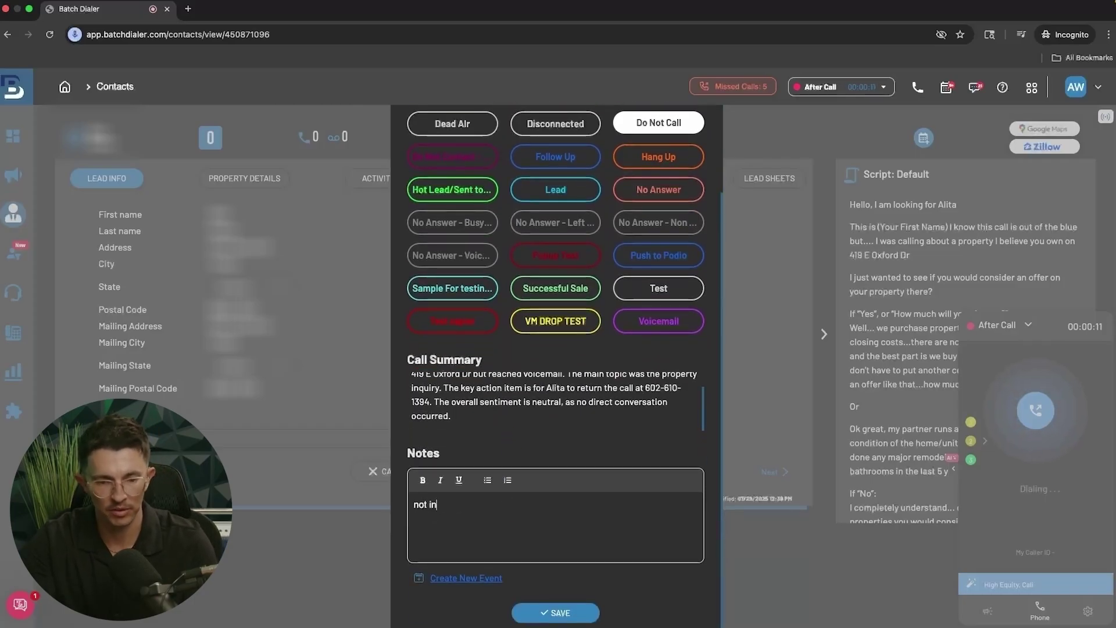
{"action": "type", "text": "terested"}
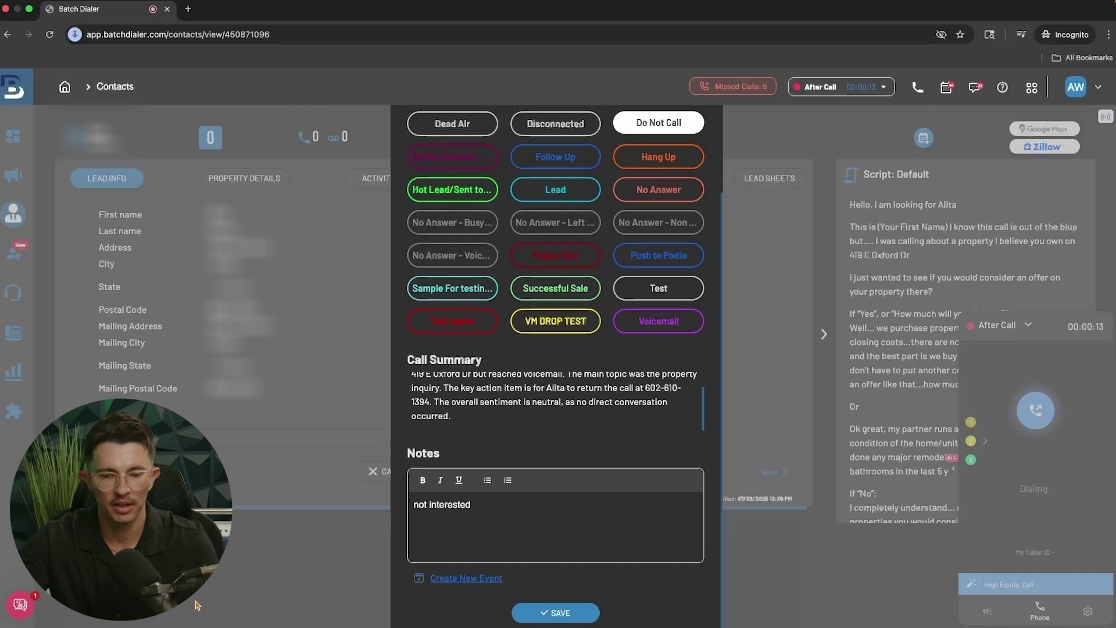
{"action": "left_click", "coordinate": [563, 613]}
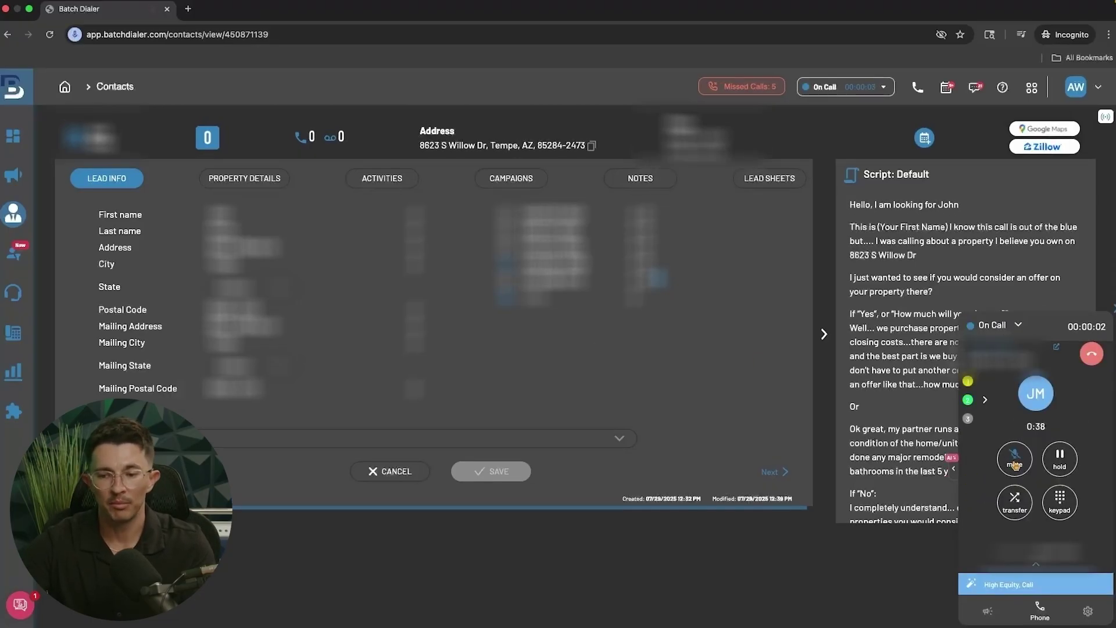
End the second lead's call and save it as Do Not Call
{"action": "left_click", "coordinate": [1098, 364]}
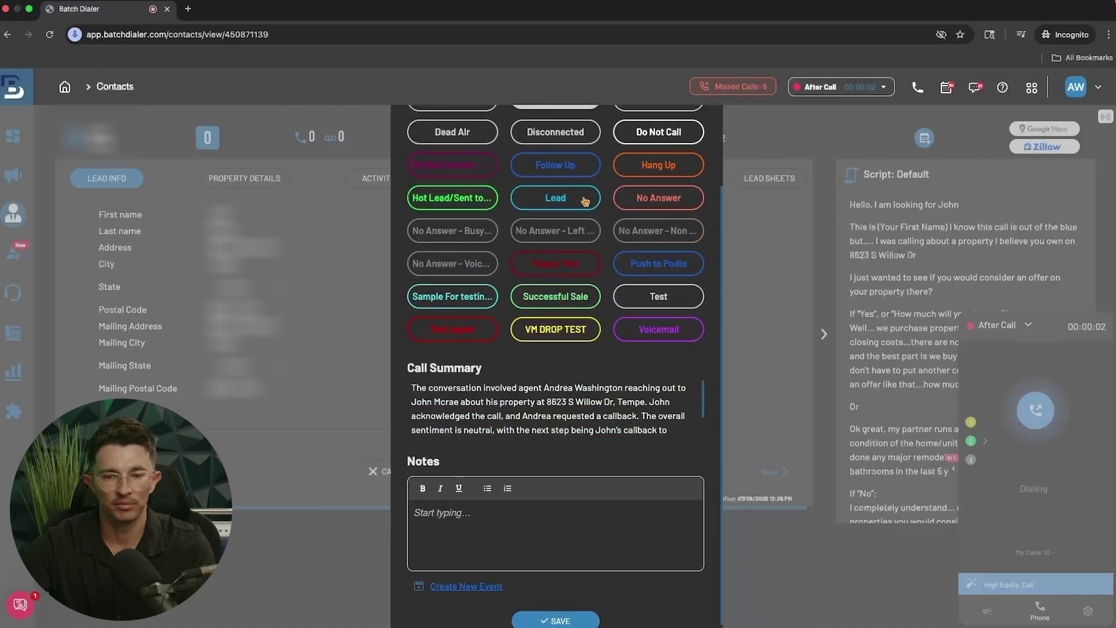
{"action": "left_click", "coordinate": [642, 145]}
{"action": "left_click", "coordinate": [578, 614]}
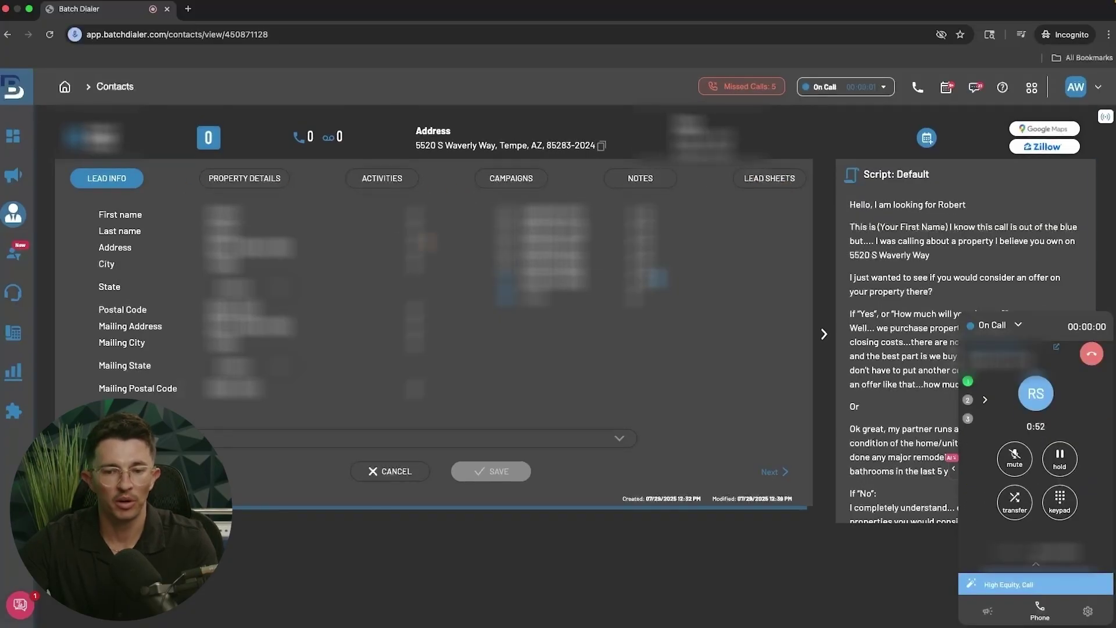
Review the next lead's property details, notes and lead sheets, then end that call
{"action": "left_click", "coordinate": [247, 178]}
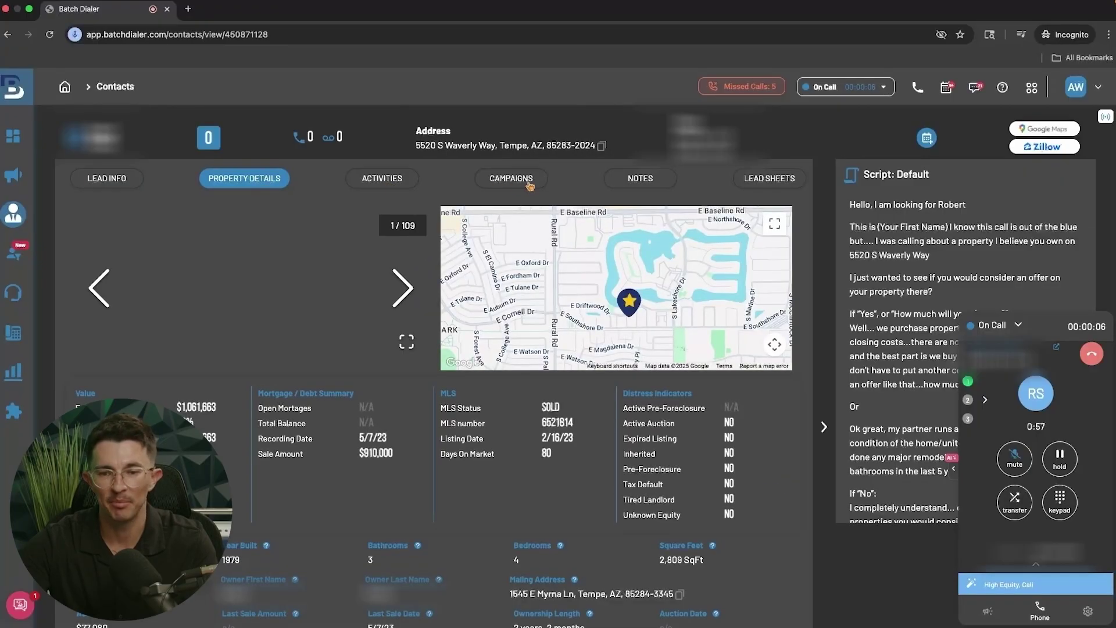
{"action": "left_click", "coordinate": [649, 185]}
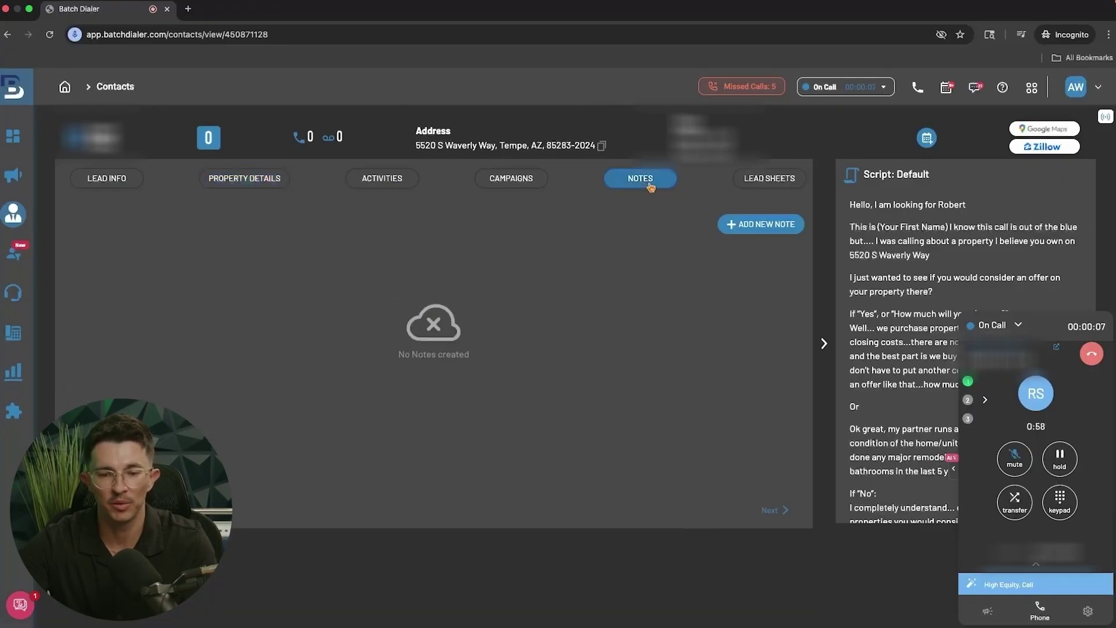
{"action": "left_click", "coordinate": [745, 187]}
{"action": "left_click", "coordinate": [122, 186]}
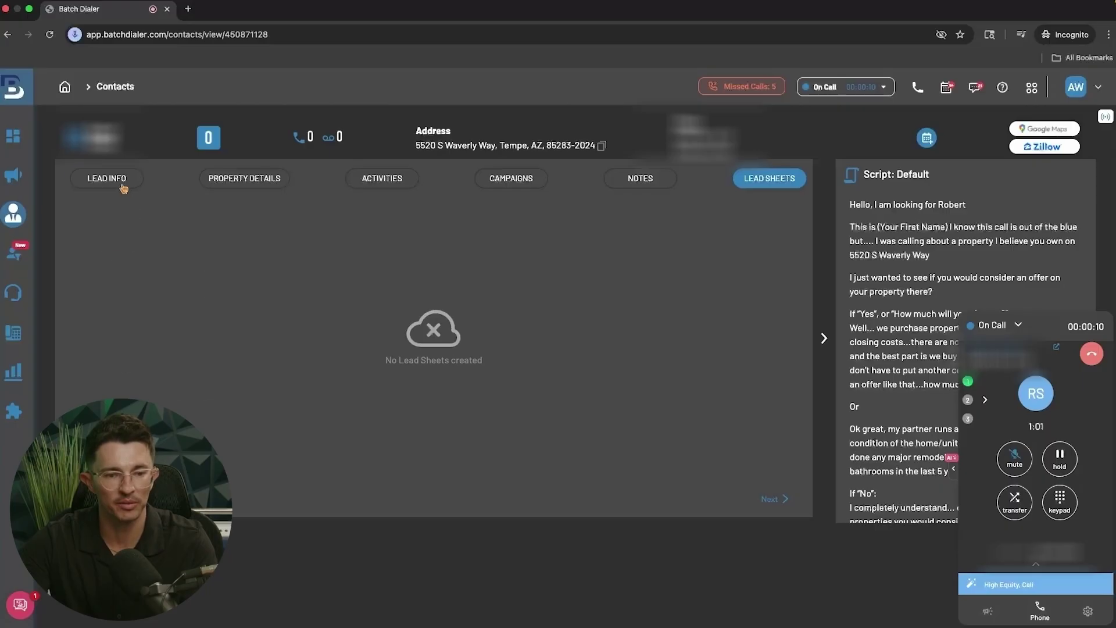
{"action": "left_click", "coordinate": [1093, 355]}
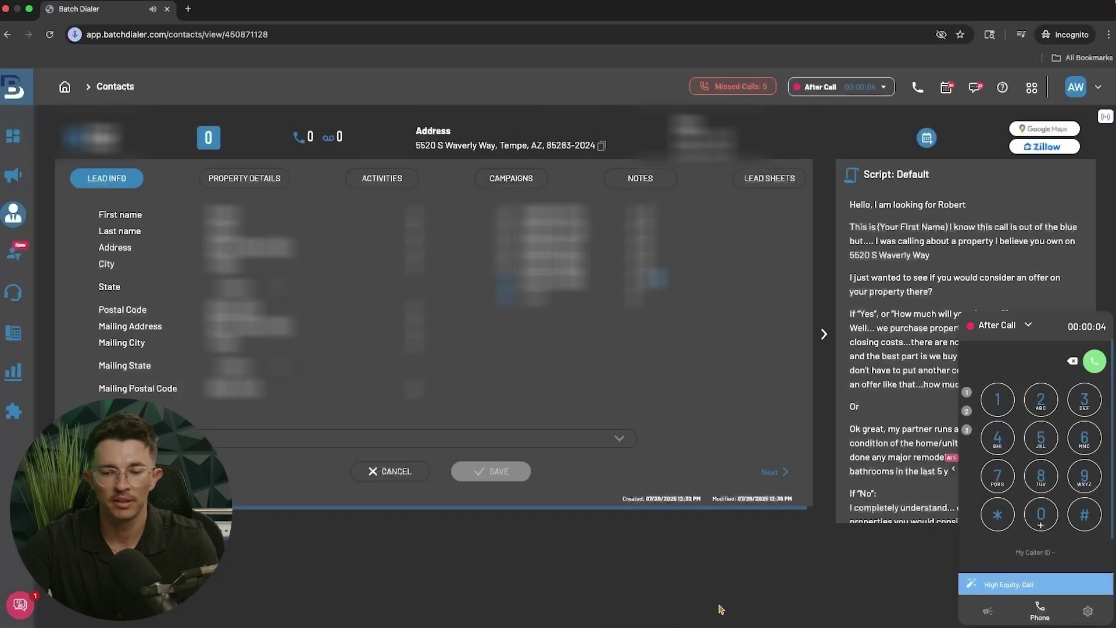
{"action": "left_click", "coordinate": [995, 612]}
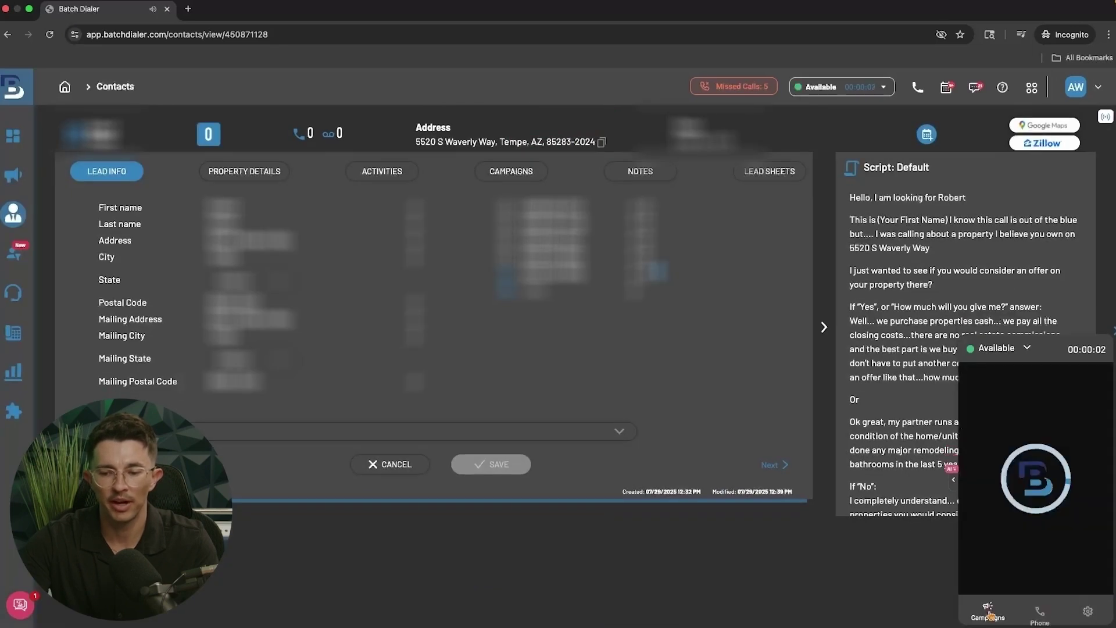
Leave the High Equity campaign and open the Phone System's Phone Numbers page
{"action": "left_click", "coordinate": [1078, 407]}
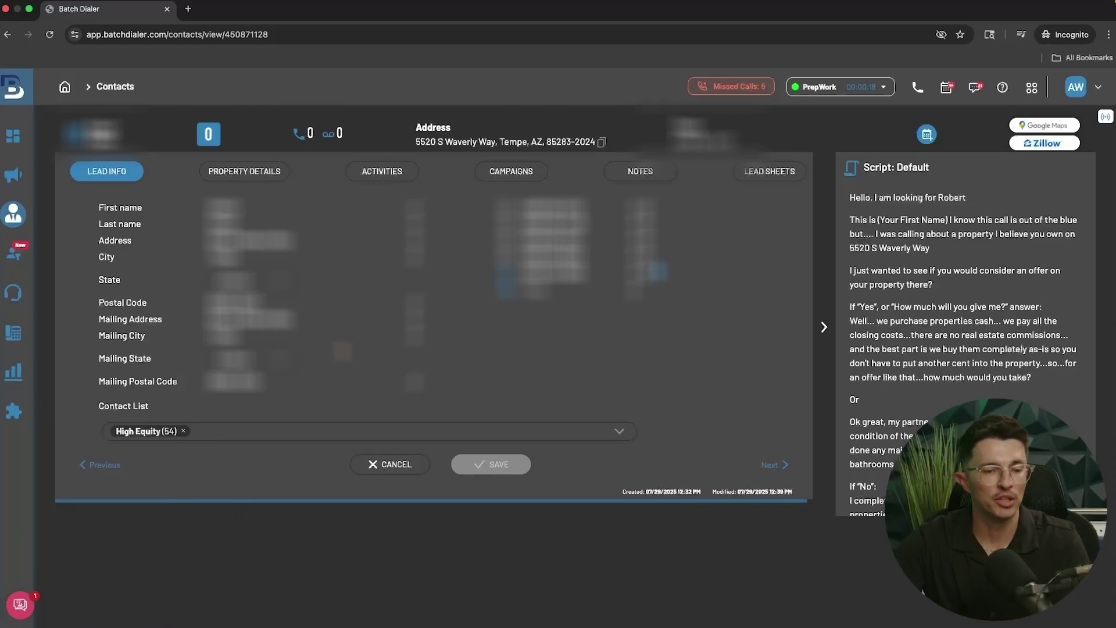
{"action": "mouse_move", "coordinate": [25, 222]}
{"action": "left_click", "coordinate": [65, 383]}
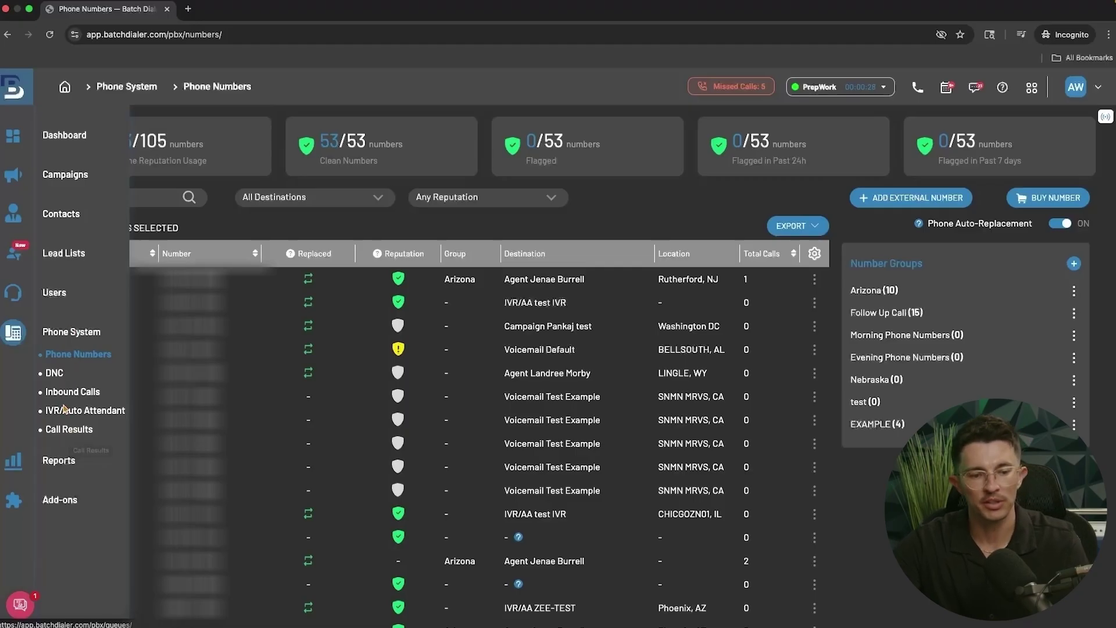
Open Call Results and browse the 34 ungrouped results, such as Answered and Do Not Call
{"action": "left_click", "coordinate": [65, 431]}
{"action": "left_click", "coordinate": [71, 222]}
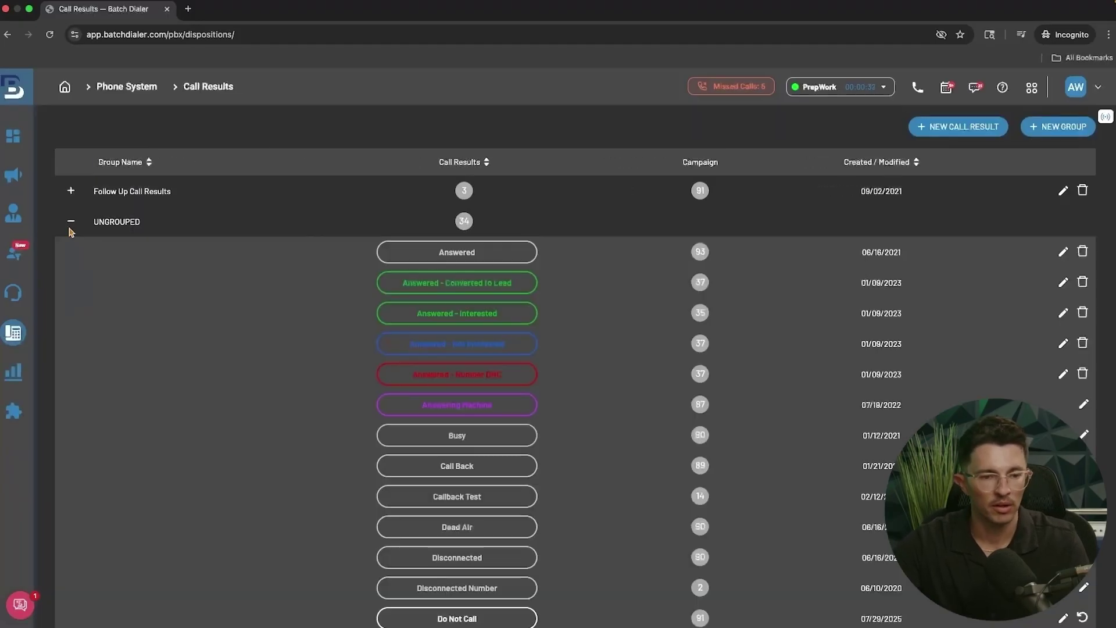
{"action": "scroll", "coordinate": [322, 368], "scroll_direction": "down", "scroll_amount": 5}
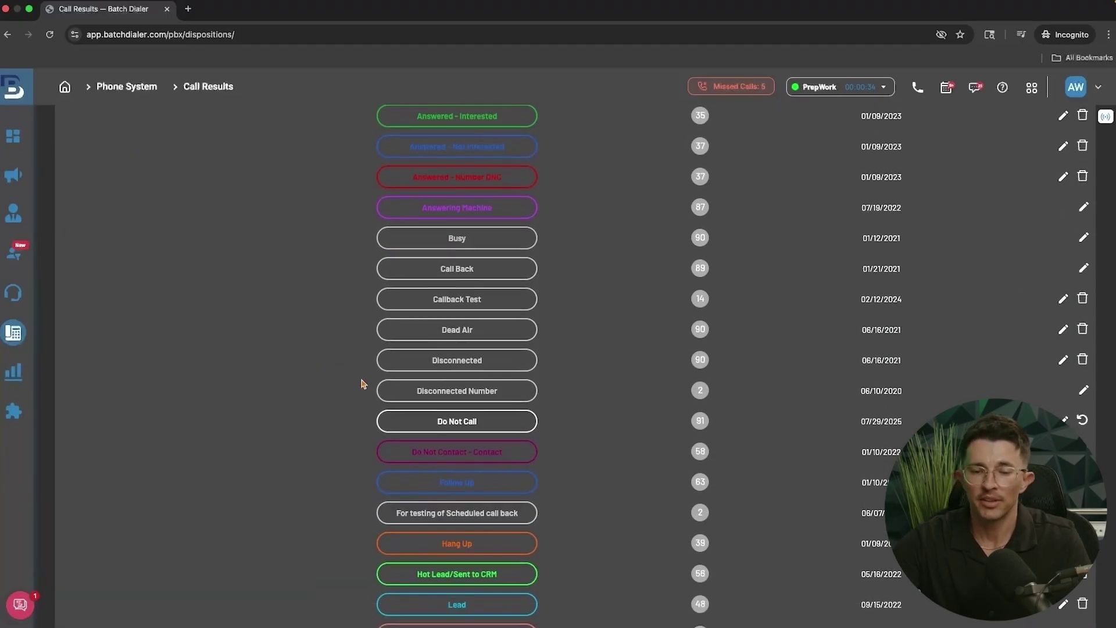
{"action": "scroll", "coordinate": [361, 383], "scroll_direction": "down", "scroll_amount": 10}
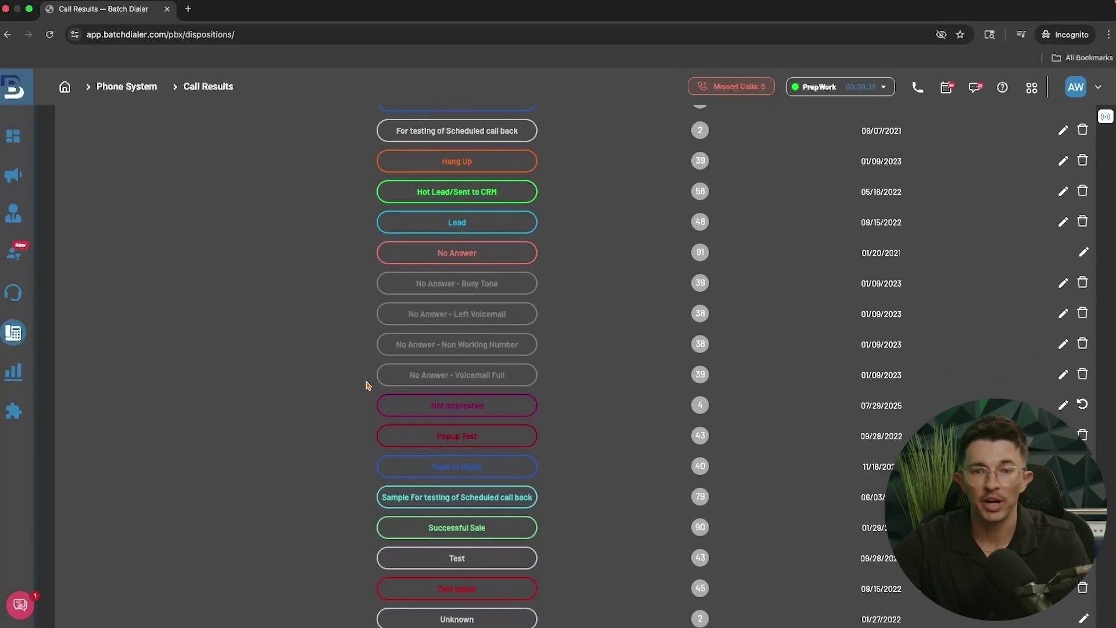
{"action": "scroll", "coordinate": [367, 385], "scroll_direction": "down", "scroll_amount": 3}
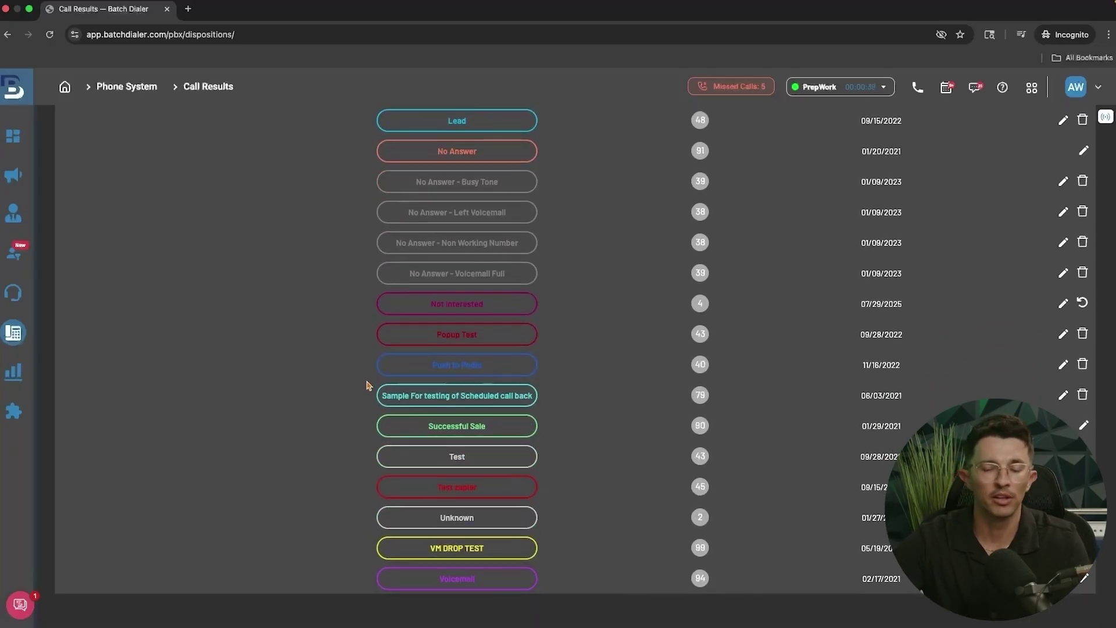
{"action": "scroll", "coordinate": [381, 412], "scroll_direction": "up", "scroll_amount": 18}
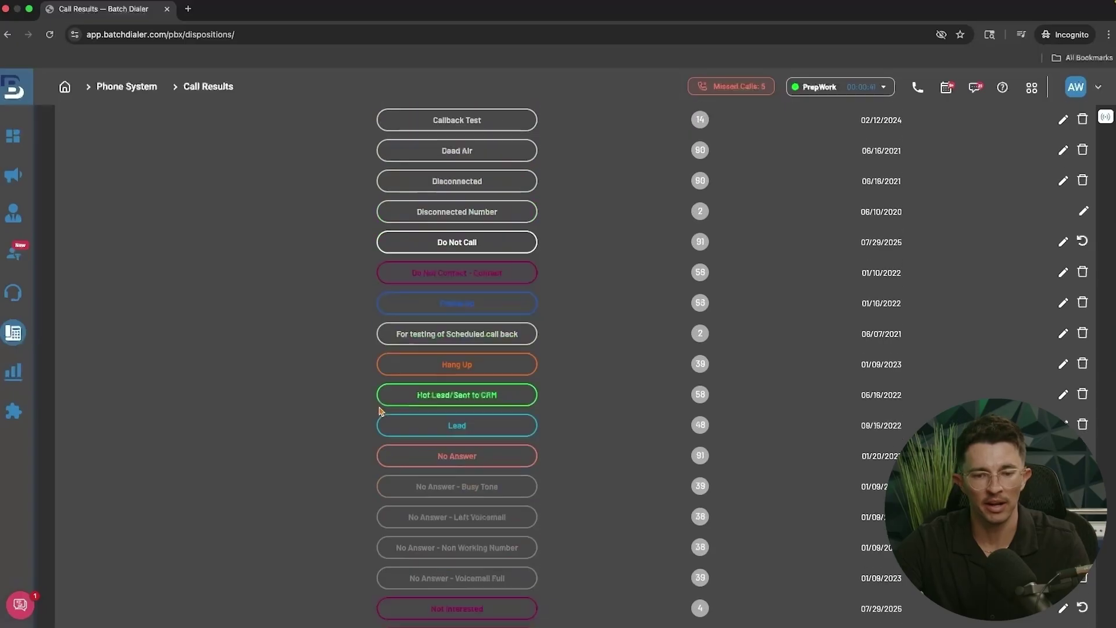
{"action": "scroll", "coordinate": [383, 420], "scroll_direction": "down", "scroll_amount": 2}
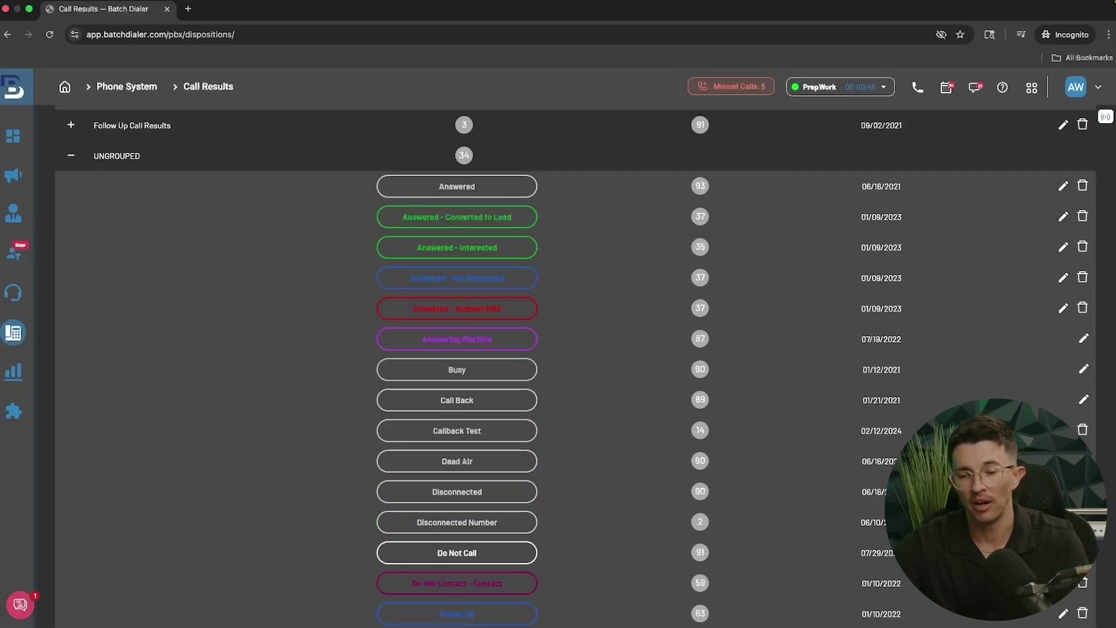
{"action": "left_click", "coordinate": [1063, 521]}
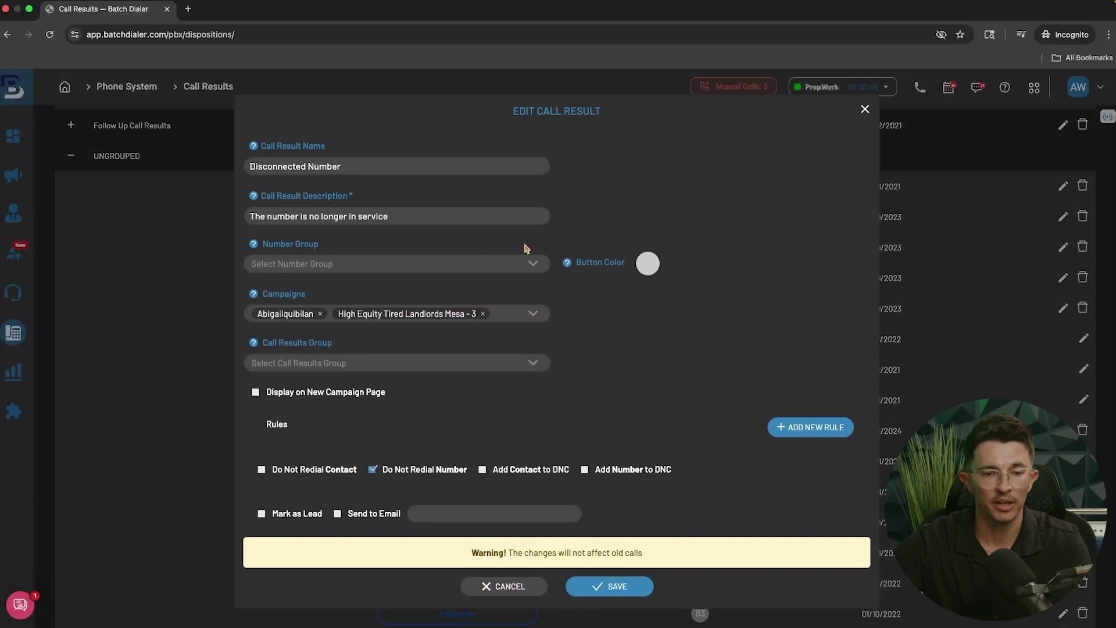
{"action": "left_click", "coordinate": [649, 266]}
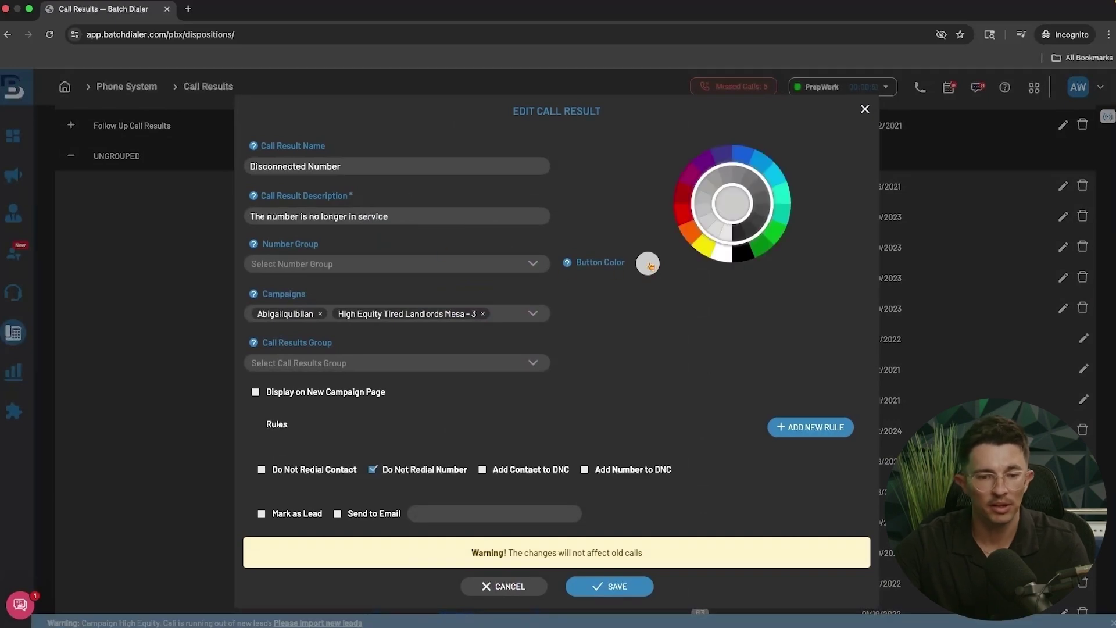
{"action": "left_click", "coordinate": [649, 265]}
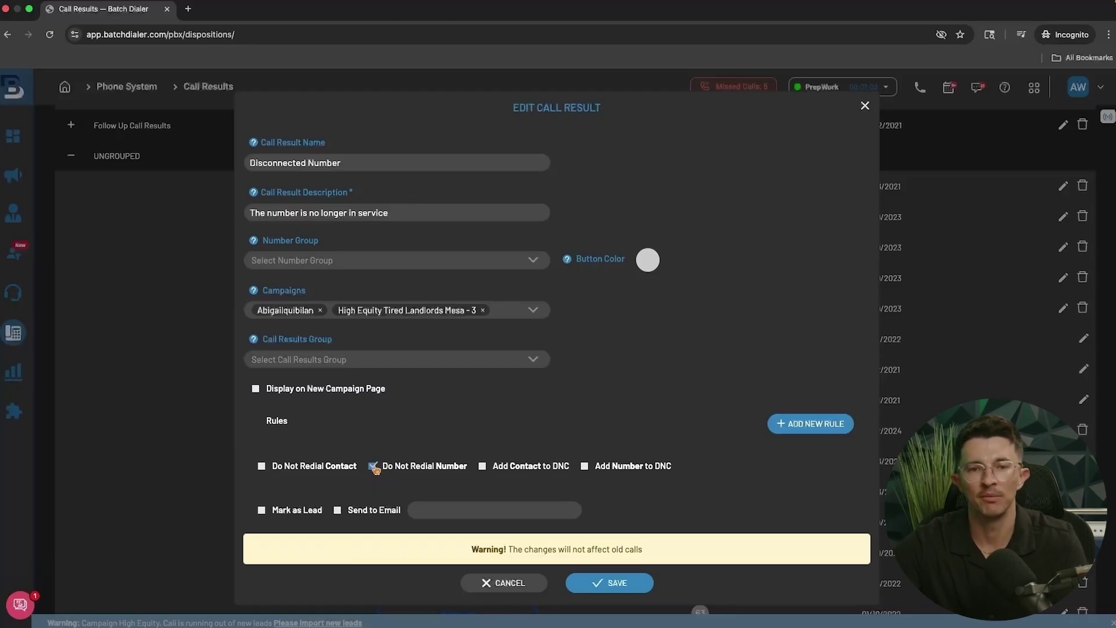
{"action": "left_click", "coordinate": [638, 591]}
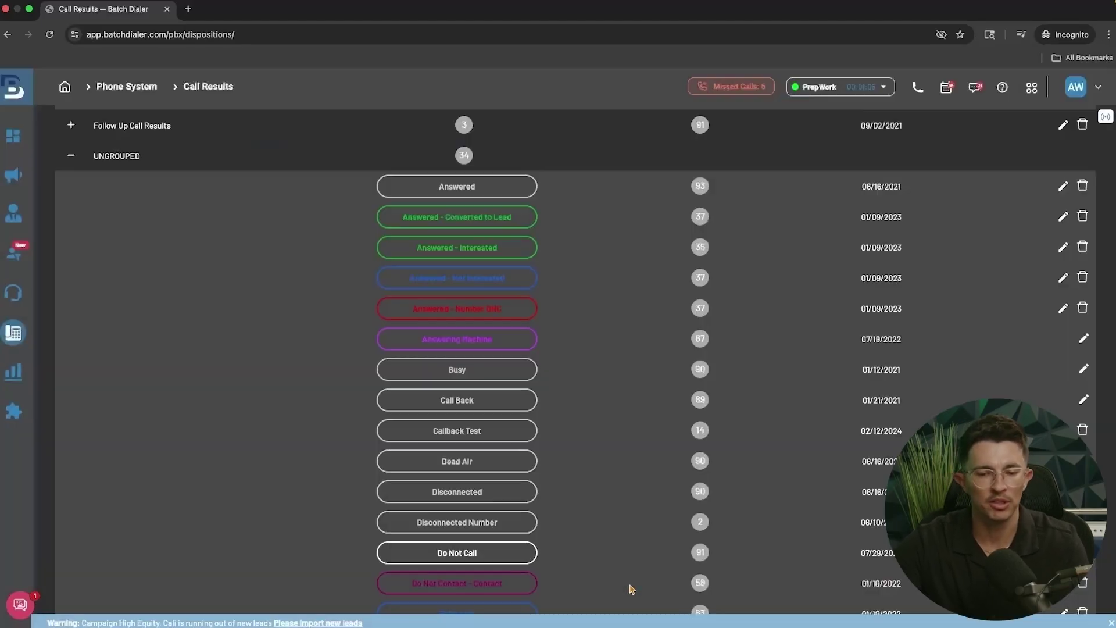
{"action": "scroll", "coordinate": [616, 474], "scroll_direction": "down", "scroll_amount": 6}
{"action": "scroll", "coordinate": [619, 466], "scroll_direction": "up", "scroll_amount": 8}
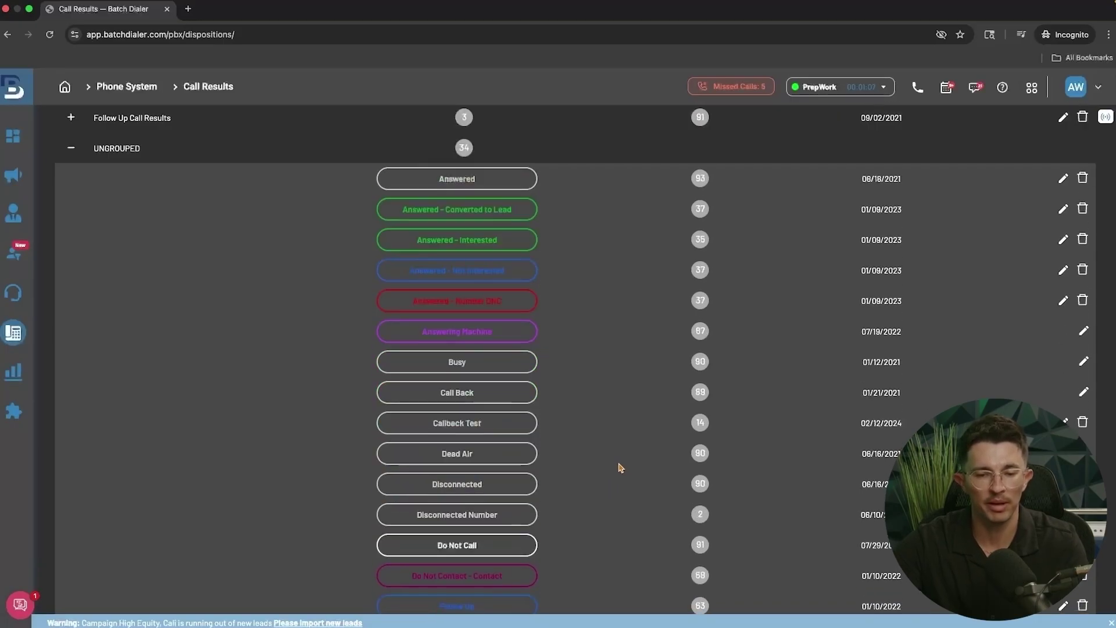